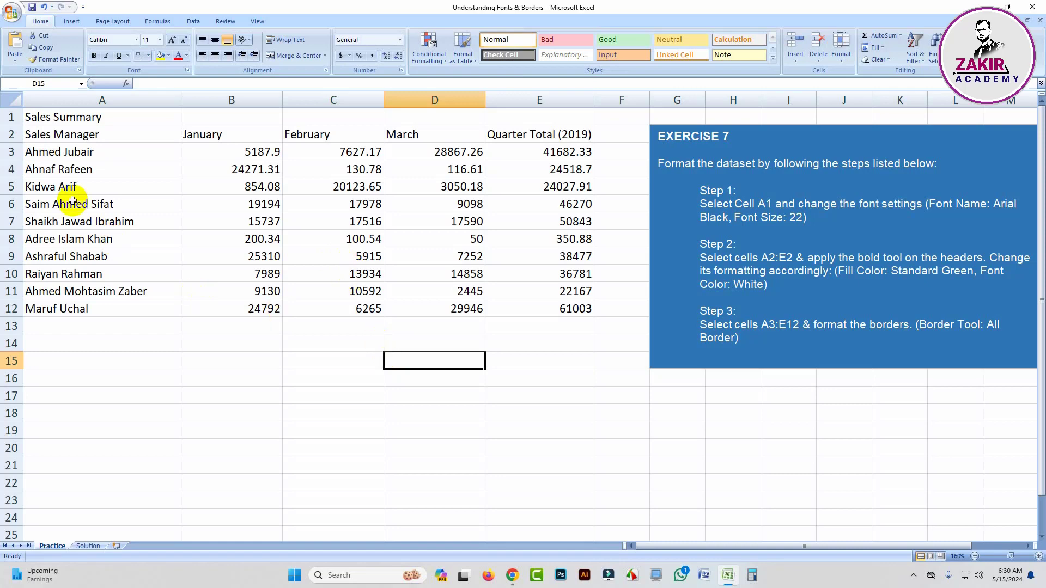
{"action": "left_click_drag", "start_coordinate": [45, 115], "coordinate": [543, 309]}
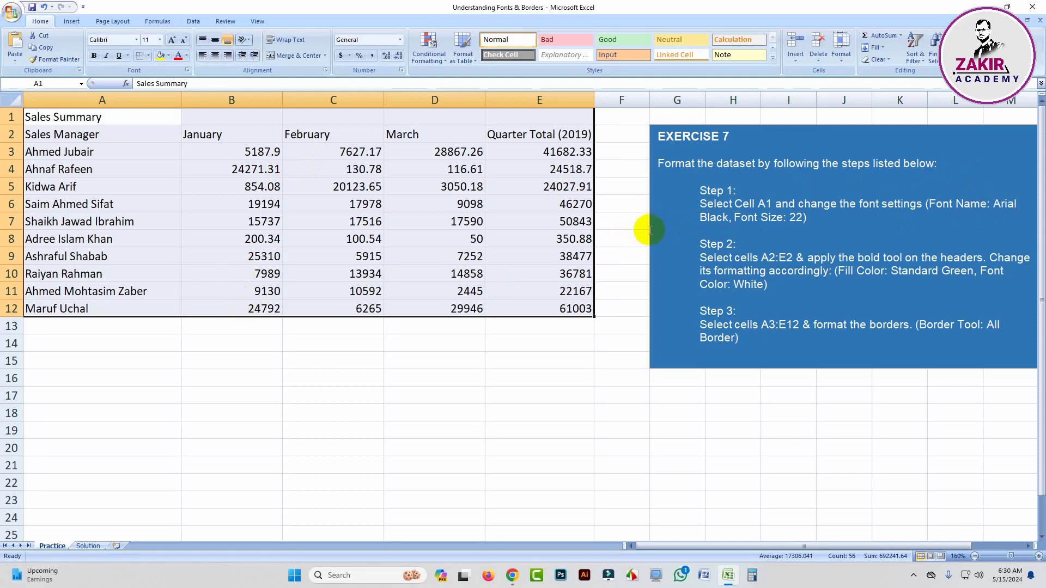
{"action": "left_click", "coordinate": [252, 326]}
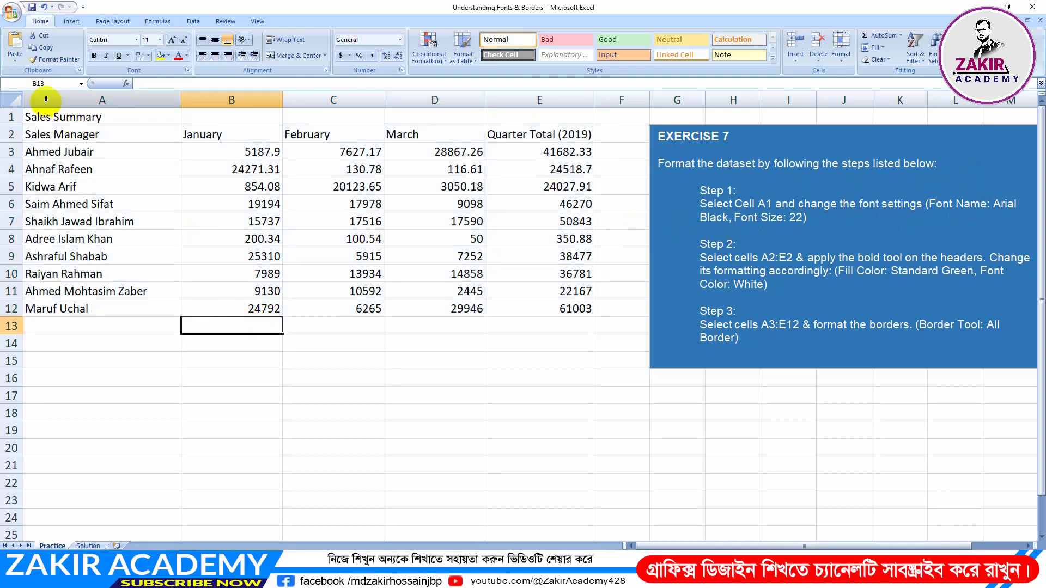
{"action": "left_click_drag", "start_coordinate": [82, 115], "coordinate": [534, 119]}
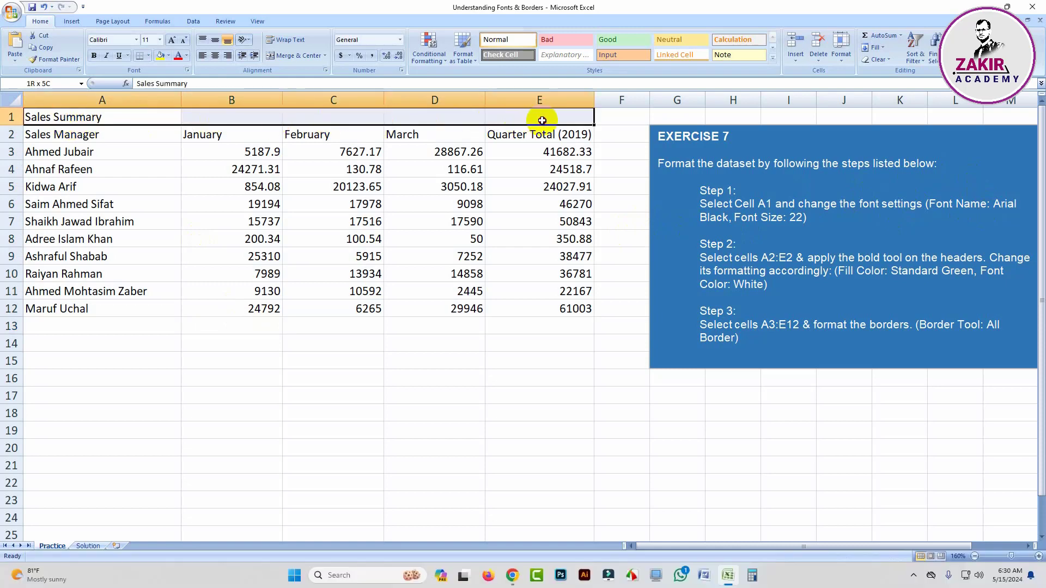
Set the font of the Sales Summary title in cell A1 to Arial Black
{"action": "left_click", "coordinate": [82, 117]}
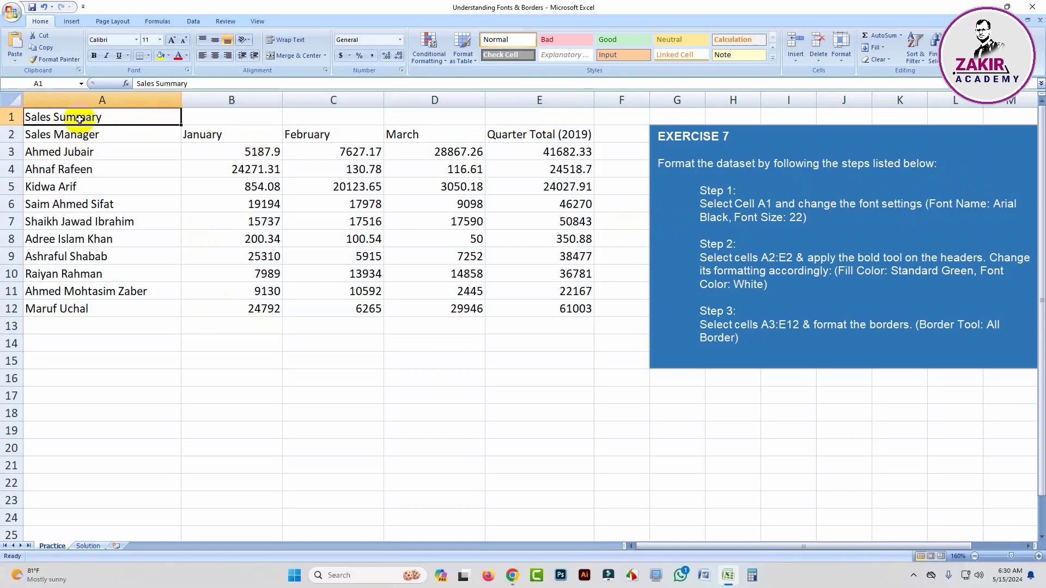
{"action": "left_click", "coordinate": [123, 39]}
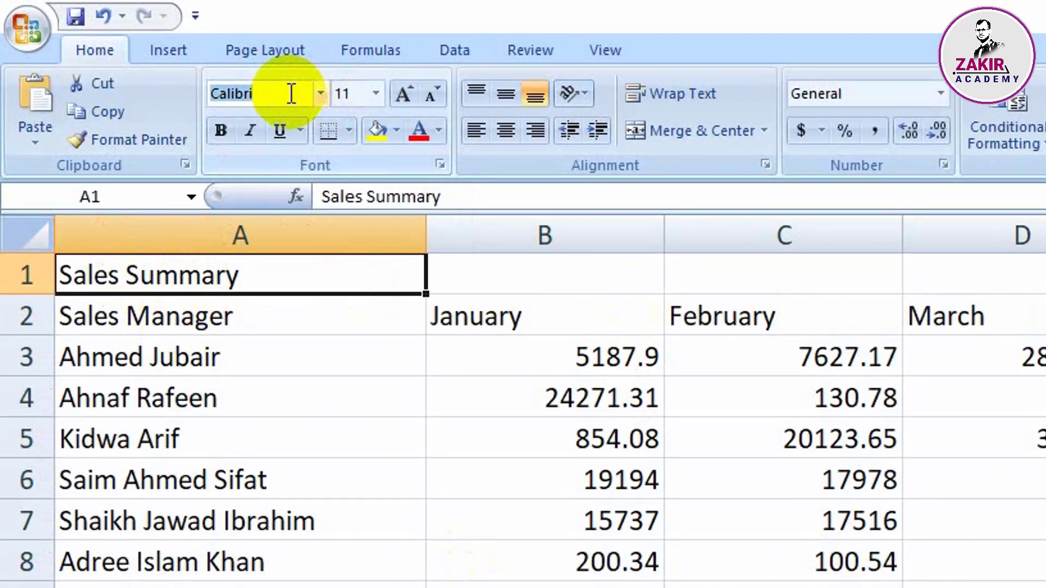
{"action": "type", "text": "Ar"}
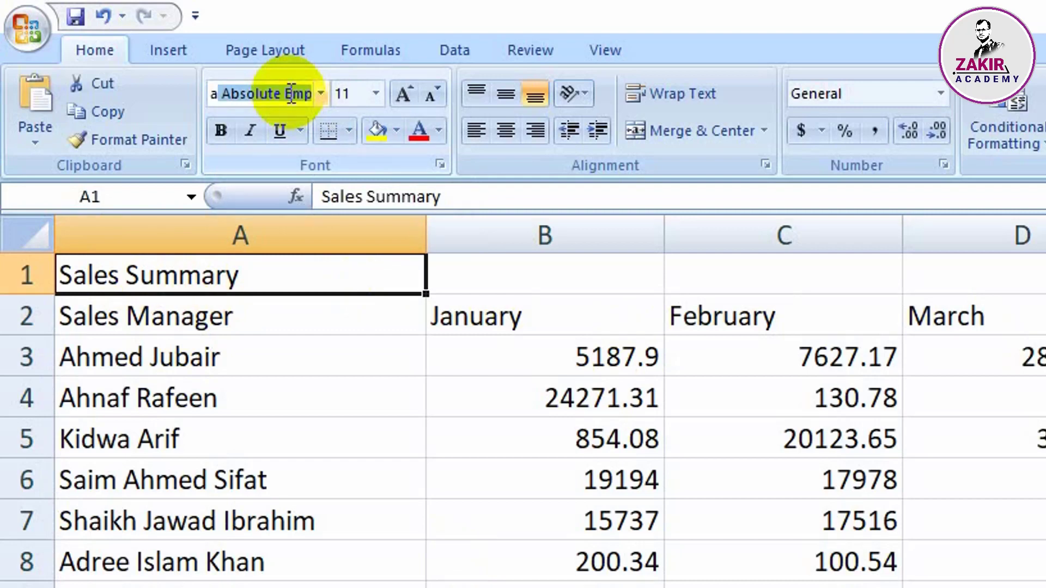
{"action": "type", "text": "i"}
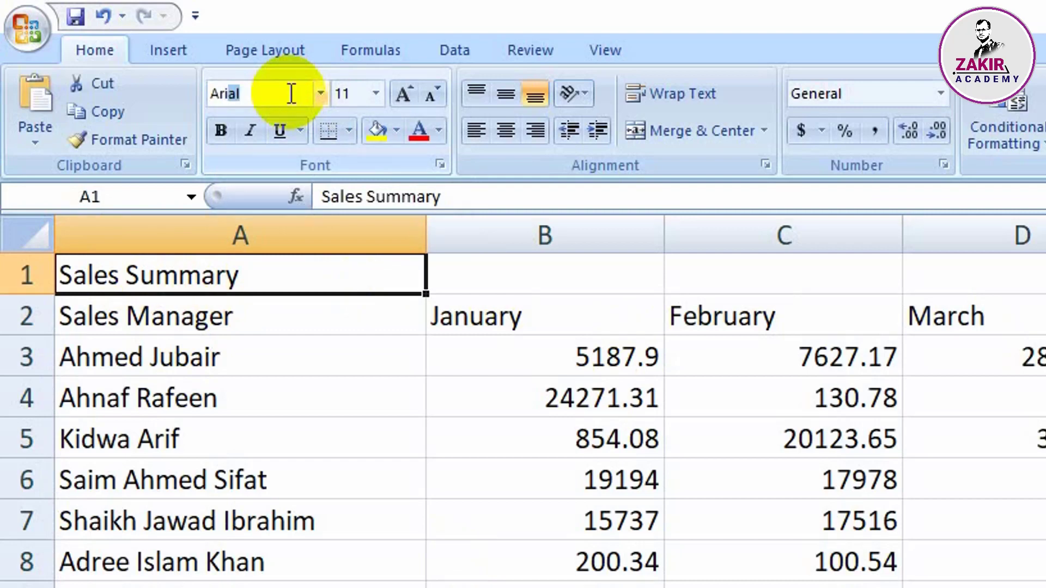
{"action": "type", "text": "al"}
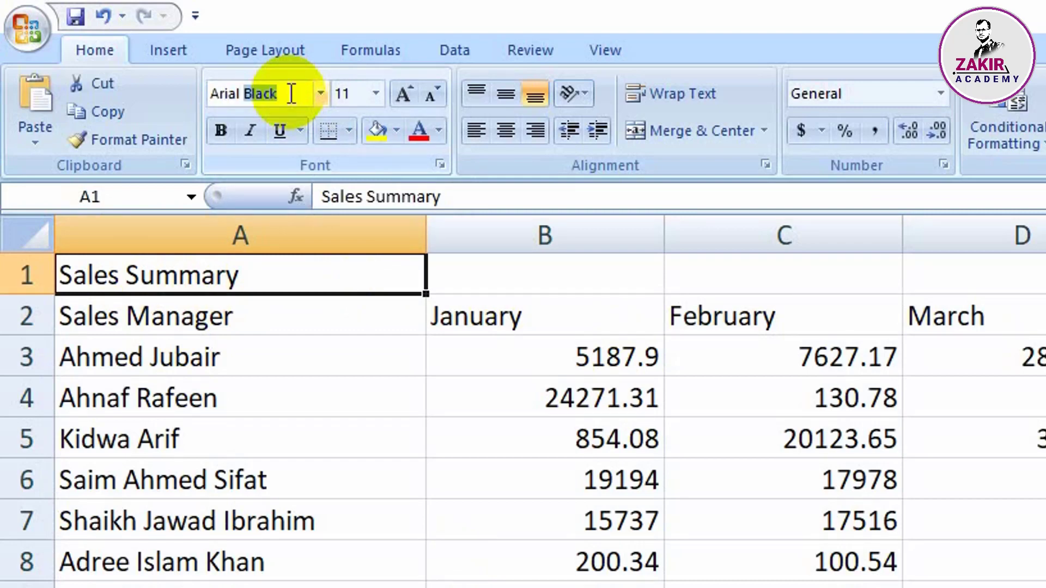
{"action": "key", "text": "End"}
{"action": "key", "text": "Return"}
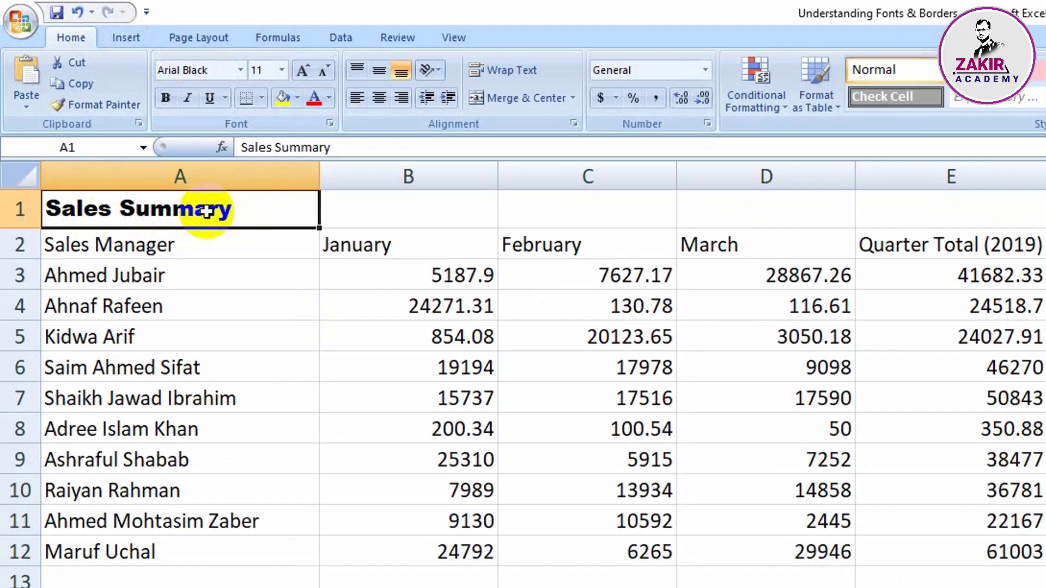
Set the font size of the title in cell A1 to 22
{"action": "left_click", "coordinate": [263, 71]}
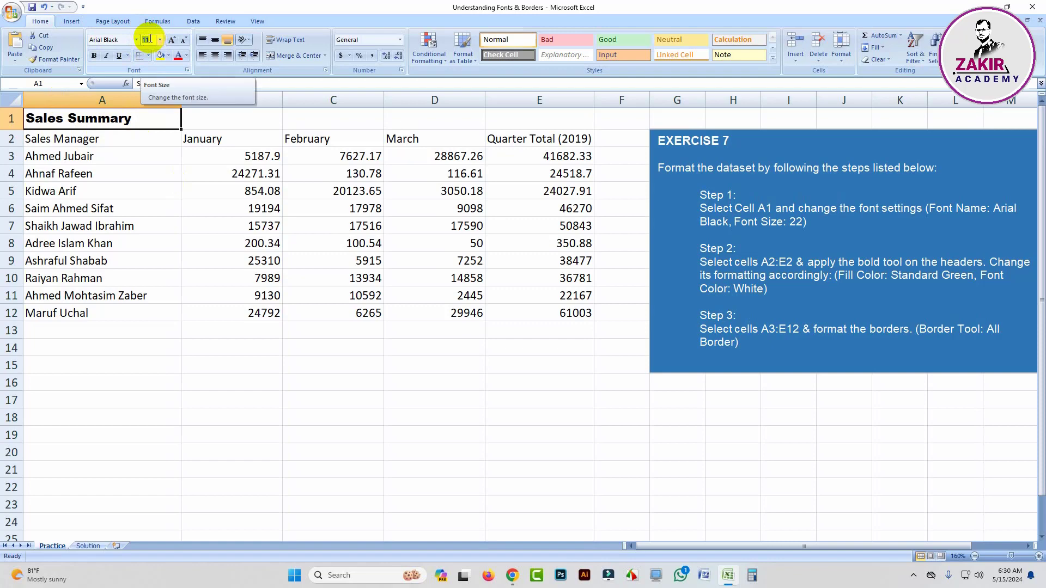
{"action": "type", "text": "22"}
{"action": "key", "text": "Return"}
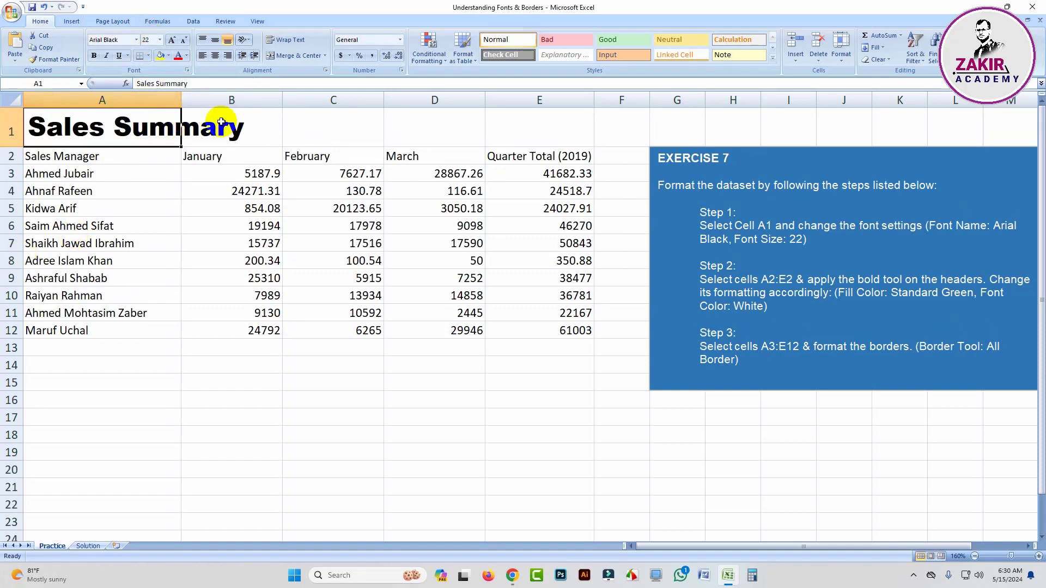
{"action": "left_click", "coordinate": [322, 401]}
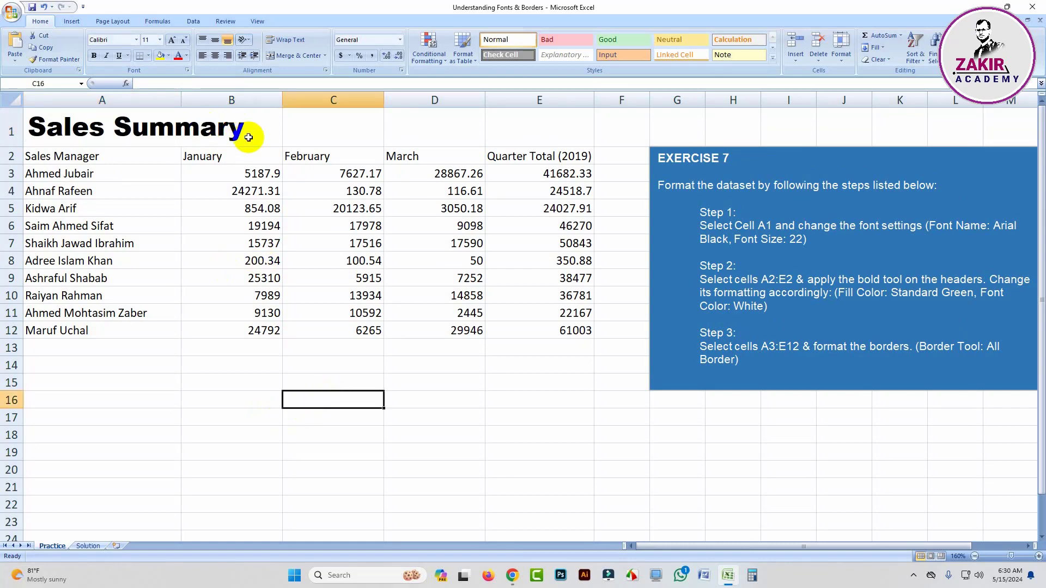
{"action": "left_click", "coordinate": [442, 348]}
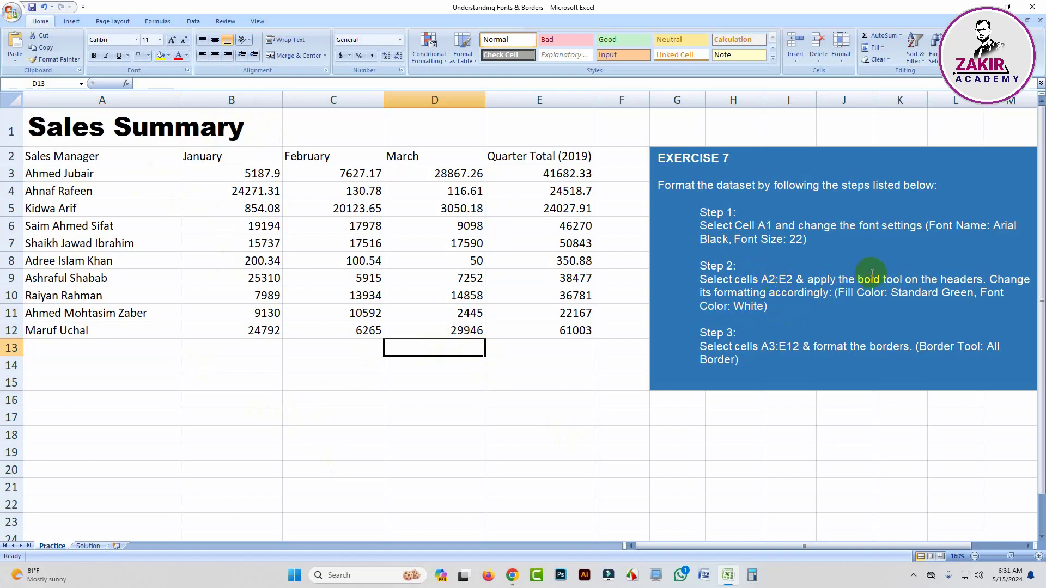
Make the column headers in cells A2:E2 bold
{"action": "left_click_drag", "start_coordinate": [33, 156], "coordinate": [537, 158]}
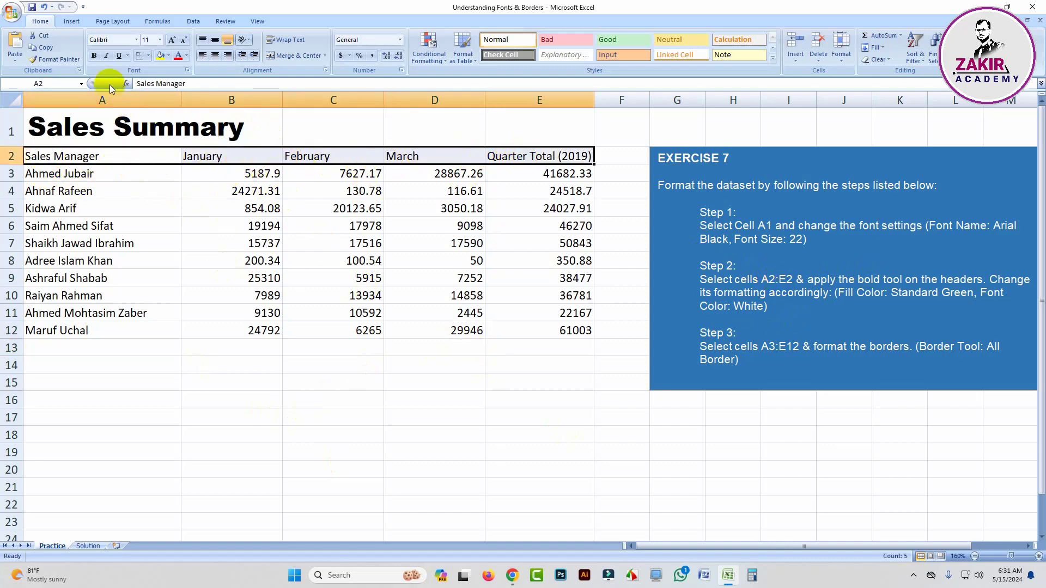
{"action": "left_click", "coordinate": [94, 56]}
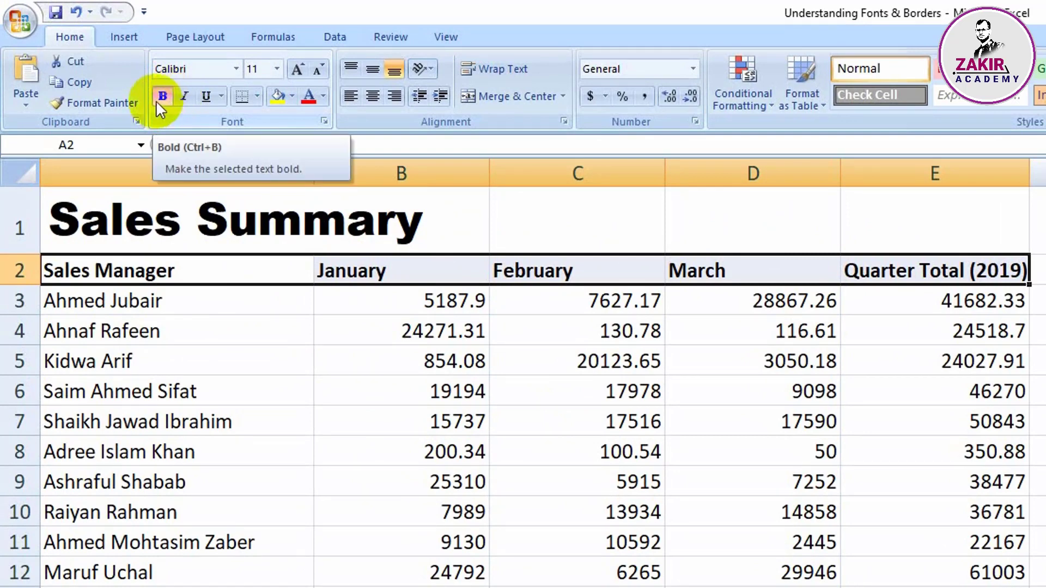
Try italic and underline on the headers in A2:E2 and switch both off again
{"action": "left_click", "coordinate": [188, 94]}
{"action": "left_click", "coordinate": [188, 93]}
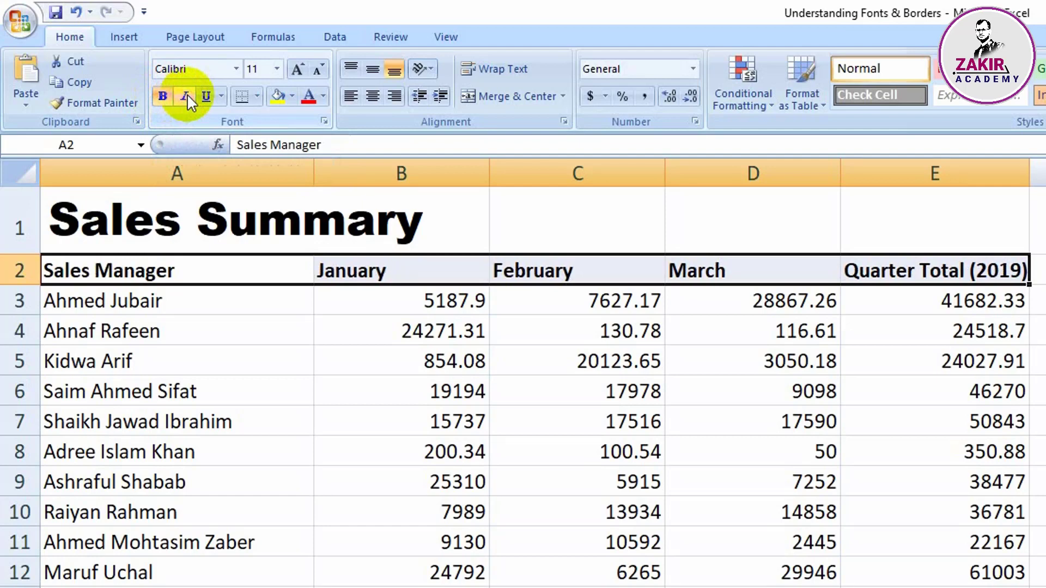
{"action": "left_click", "coordinate": [207, 96]}
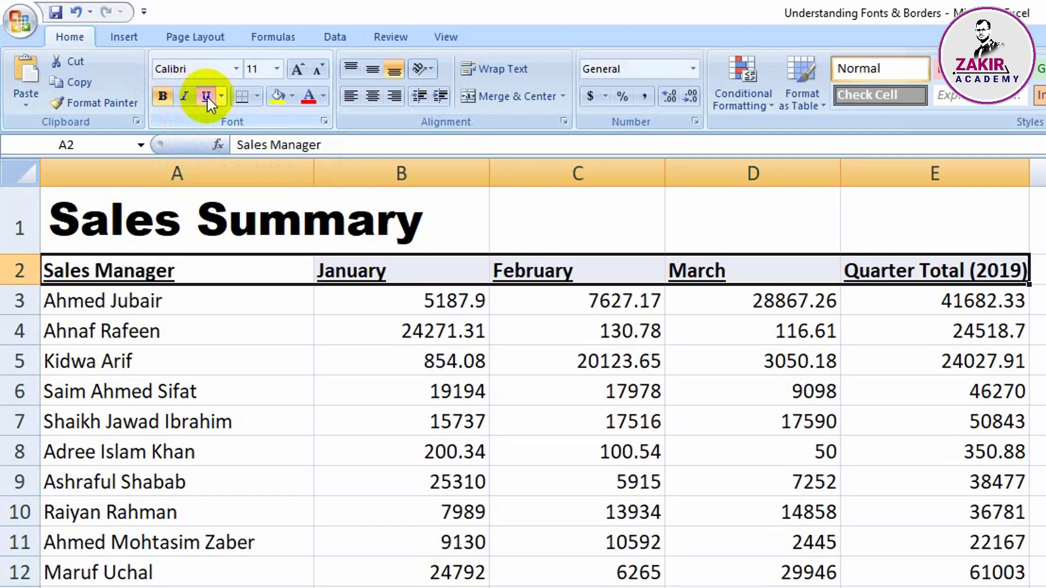
{"action": "left_click", "coordinate": [207, 95]}
{"action": "left_click", "coordinate": [207, 96]}
{"action": "left_click", "coordinate": [207, 96]}
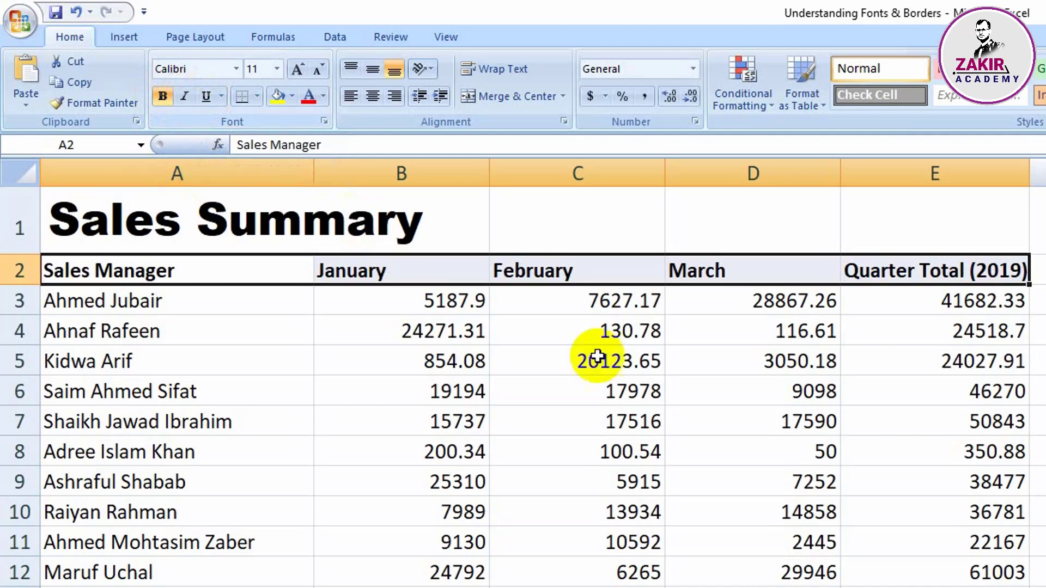
{"action": "left_click", "coordinate": [798, 277]}
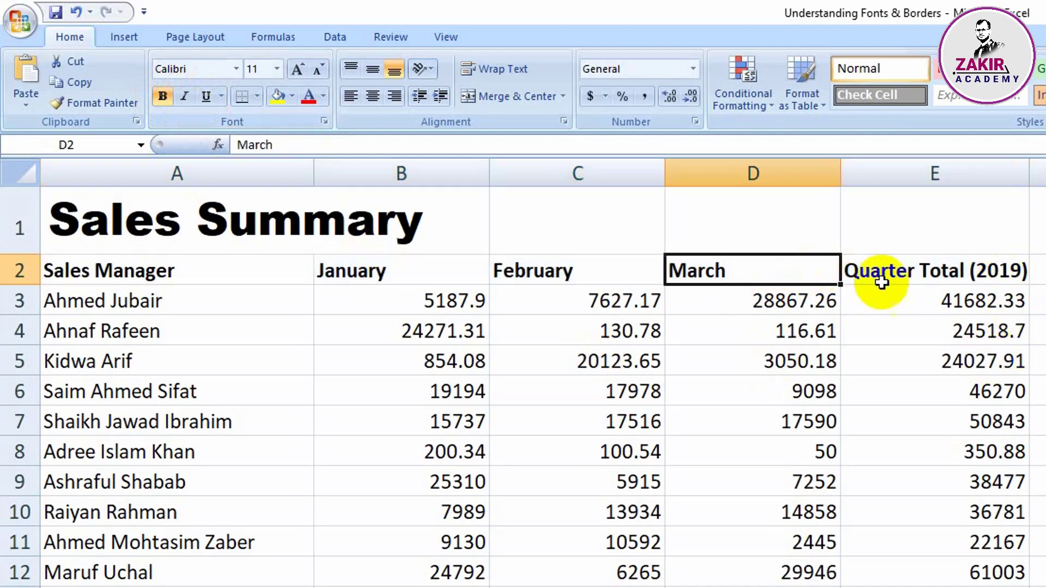
Apply All Borders to the table in cells A2:E12
{"action": "left_click", "coordinate": [56, 276]}
{"action": "mouse_move", "coordinate": [56, 277]}
{"action": "left_mouse_down"}
{"action": "mouse_move", "coordinate": [742, 362]}
{"action": "mouse_move", "coordinate": [926, 509]}
{"action": "mouse_move", "coordinate": [931, 569]}
{"action": "left_mouse_up"}
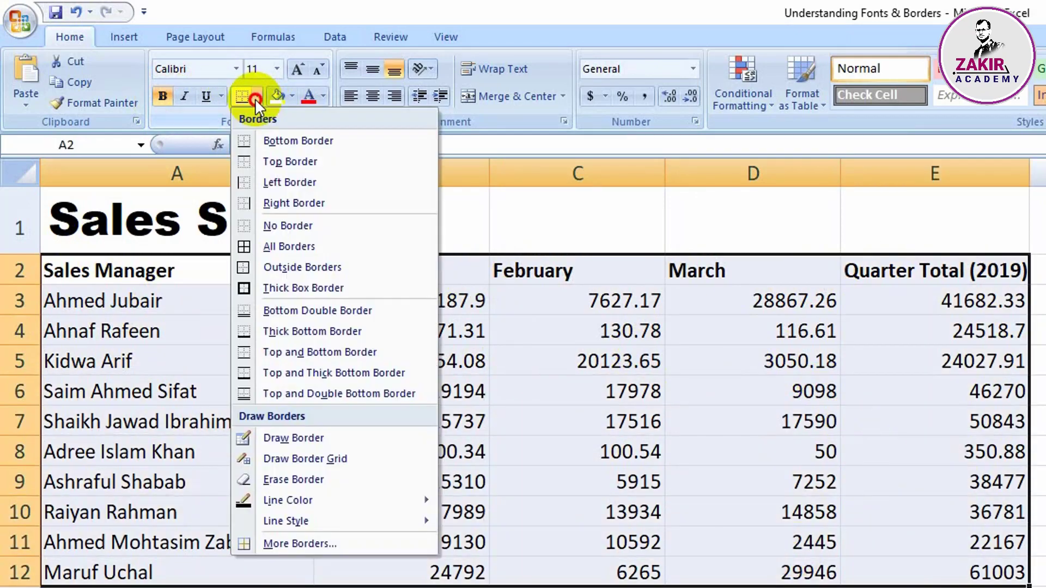
{"action": "left_click", "coordinate": [258, 100]}
{"action": "left_click", "coordinate": [291, 245]}
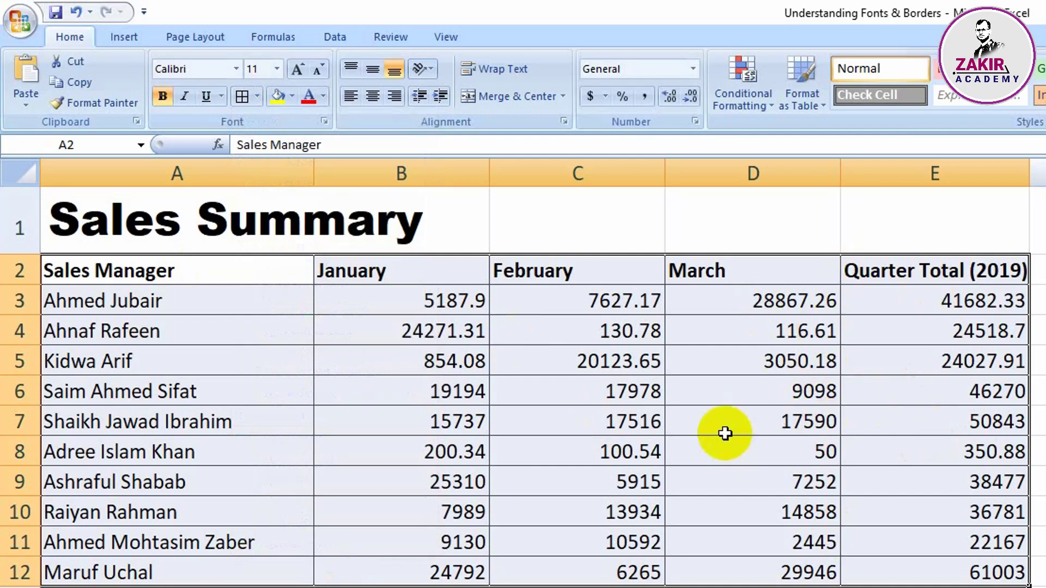
{"action": "left_click", "coordinate": [289, 417]}
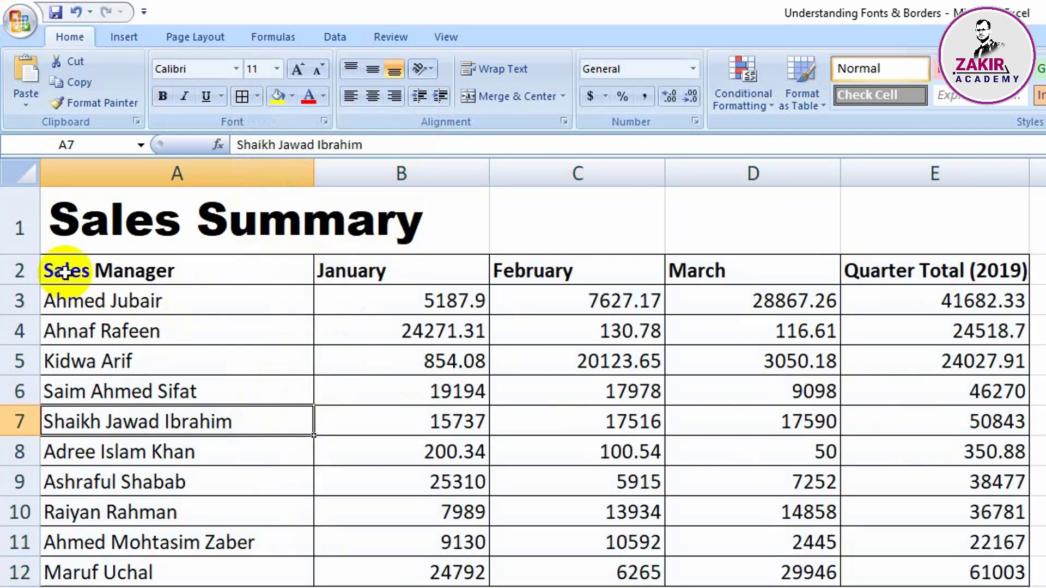
Fill the header cells A2:E2 with a light green theme color
{"action": "left_click", "coordinate": [149, 272]}
{"action": "left_click_drag", "start_coordinate": [150, 272], "coordinate": [895, 288]}
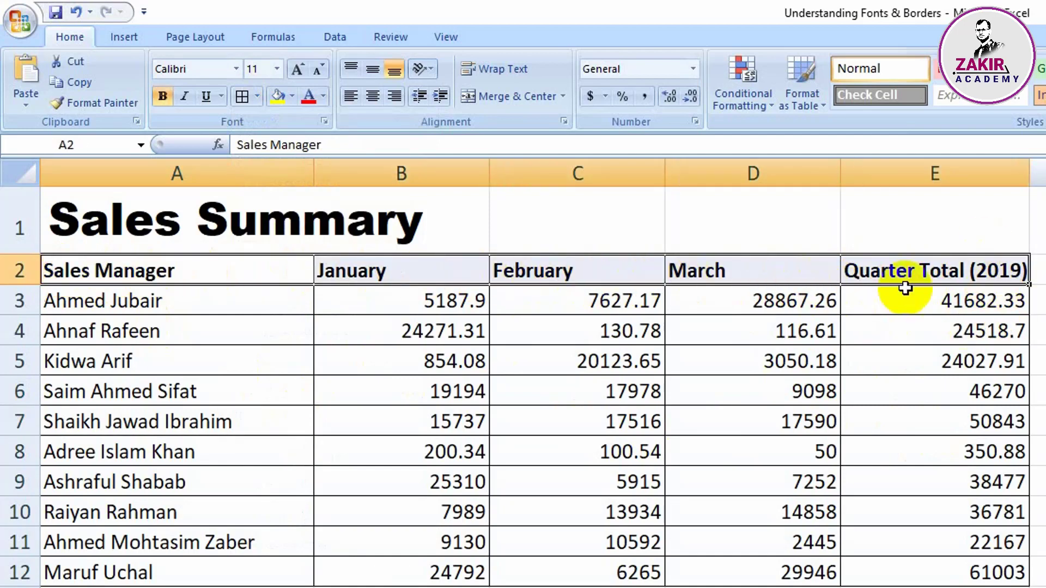
{"action": "left_click", "coordinate": [292, 96]}
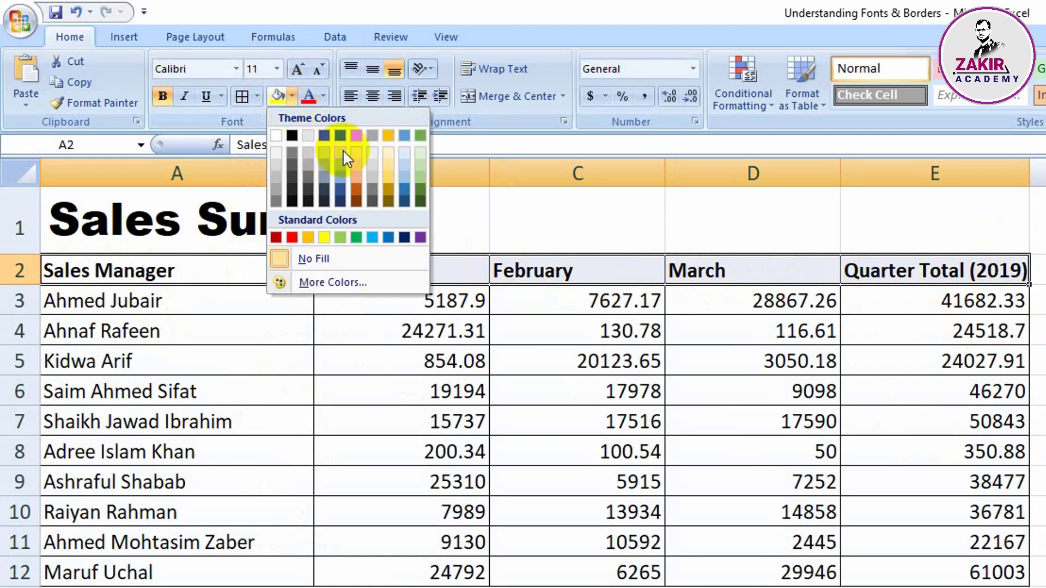
{"action": "left_click", "coordinate": [420, 163]}
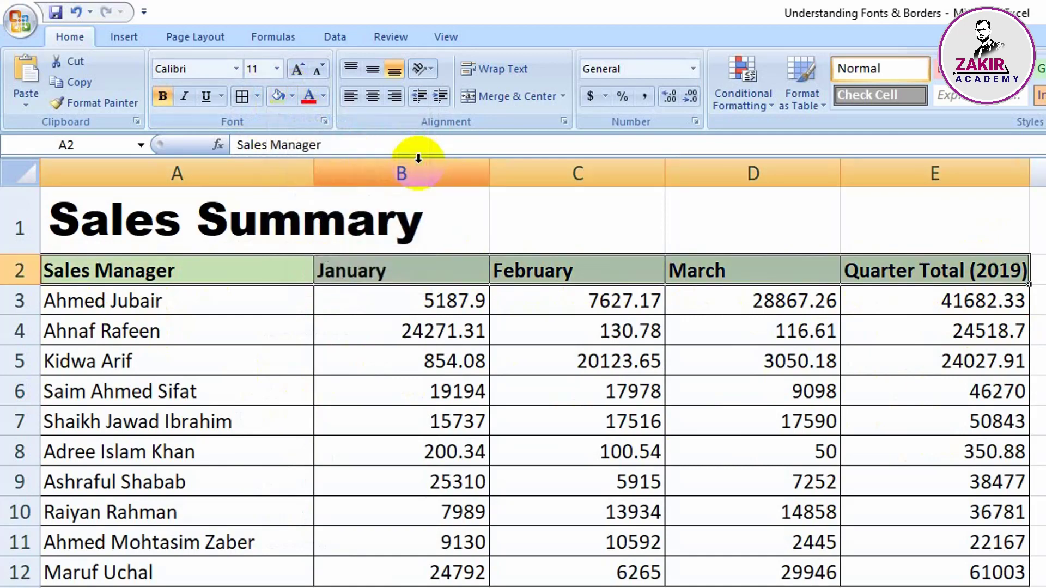
{"action": "left_click", "coordinate": [292, 98]}
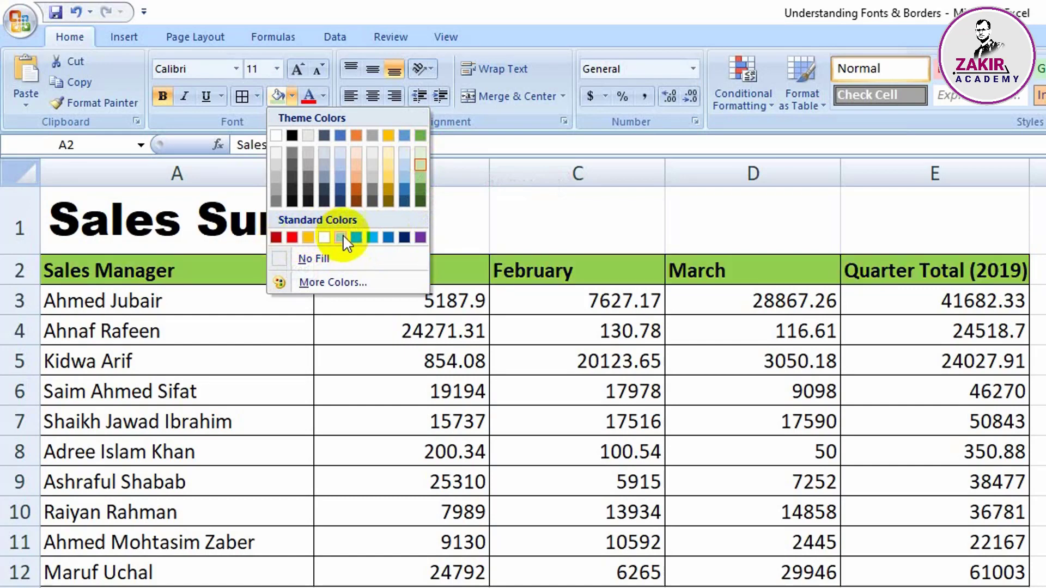
{"action": "left_click", "coordinate": [292, 96]}
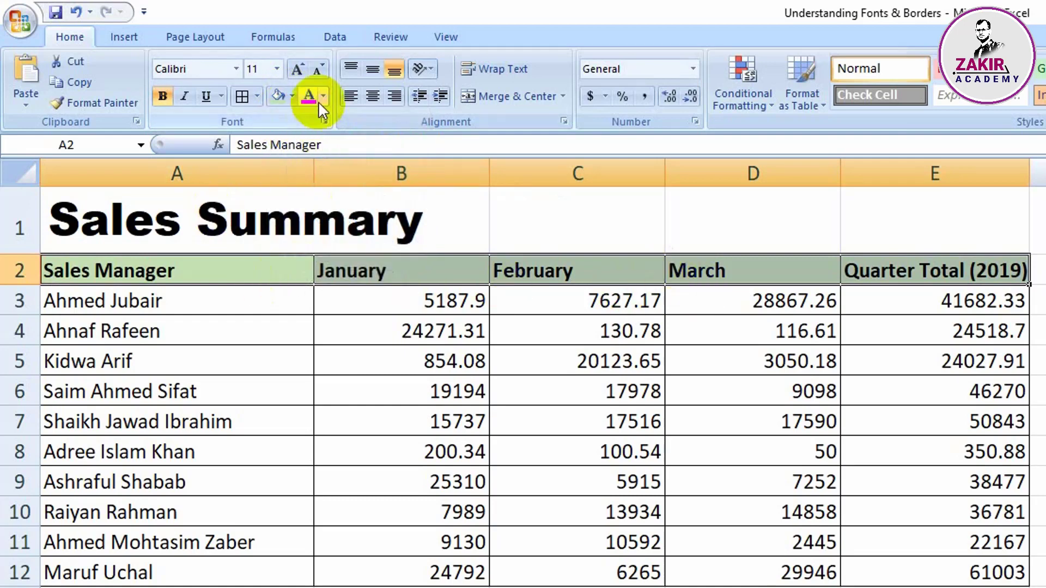
Set the font color of the header cells A2:E2 to black
{"action": "left_click", "coordinate": [320, 96]}
{"action": "left_click", "coordinate": [308, 96]}
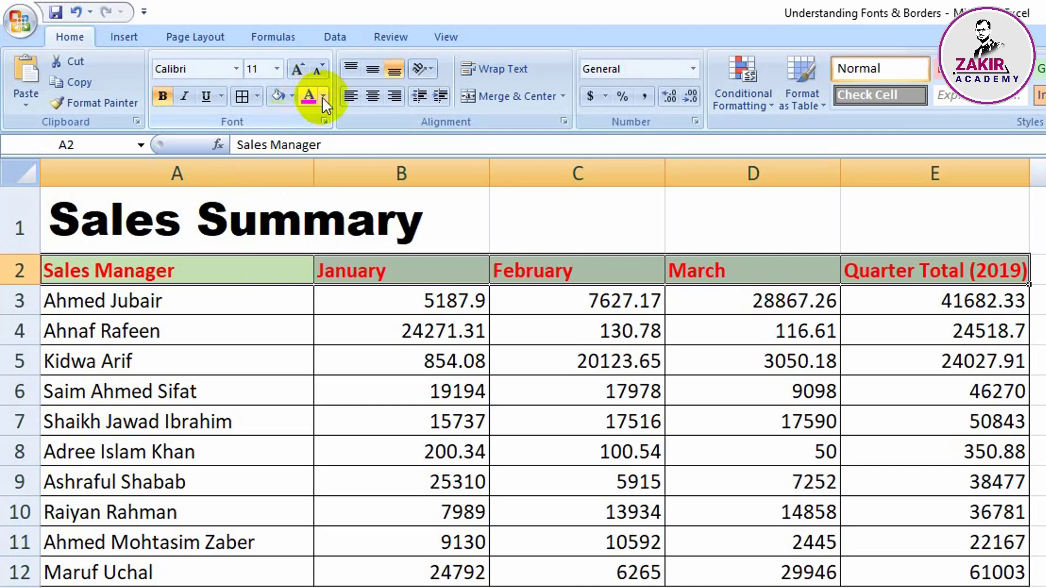
{"action": "left_click", "coordinate": [321, 97]}
{"action": "left_click", "coordinate": [312, 119]}
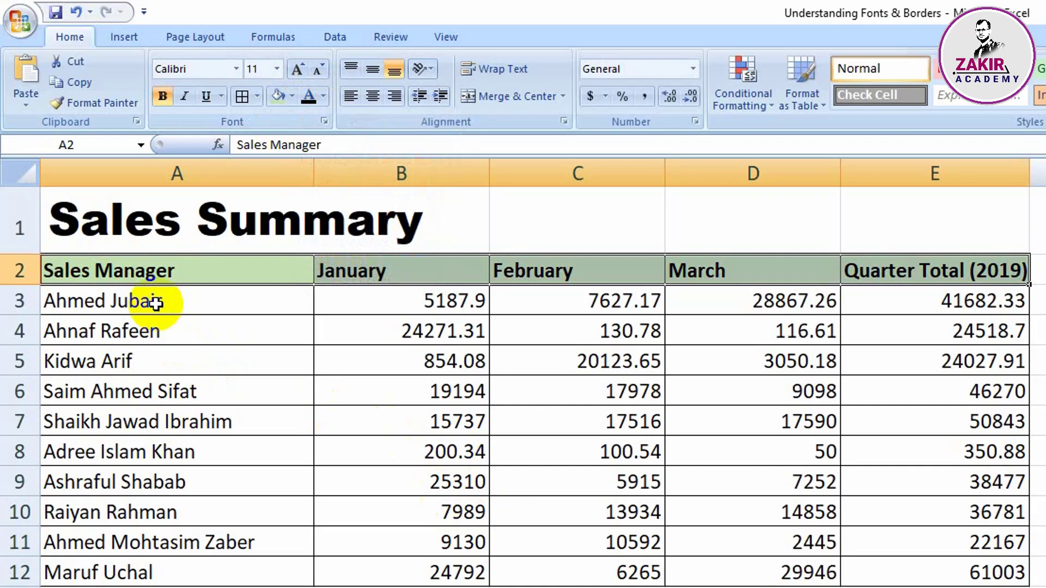
Fill the sales manager name cells A3:A12 with a light gold theme color
{"action": "left_click_drag", "start_coordinate": [156, 304], "coordinate": [168, 569]}
{"action": "left_click", "coordinate": [290, 97]}
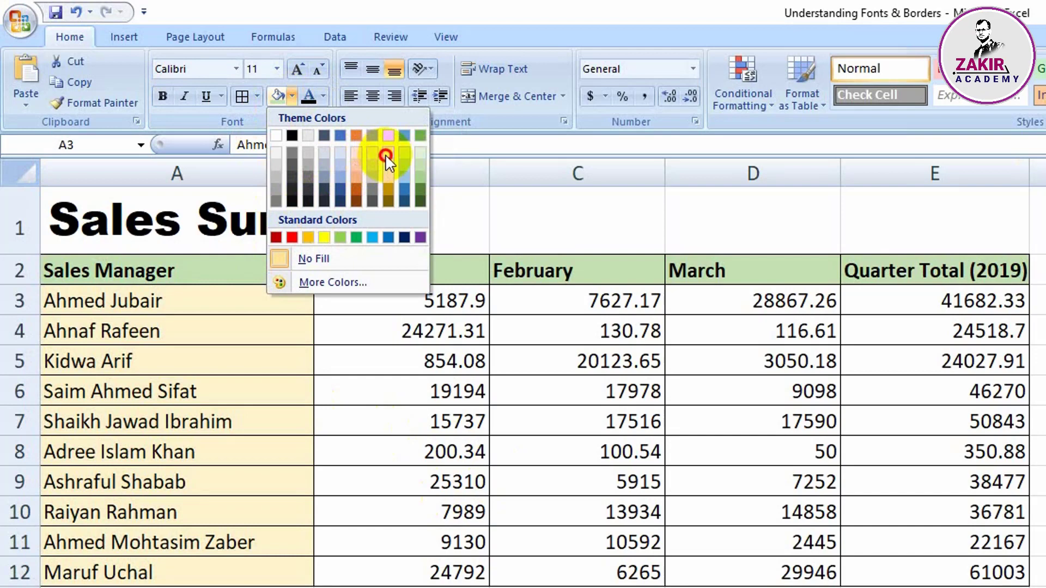
{"action": "left_click", "coordinate": [385, 155]}
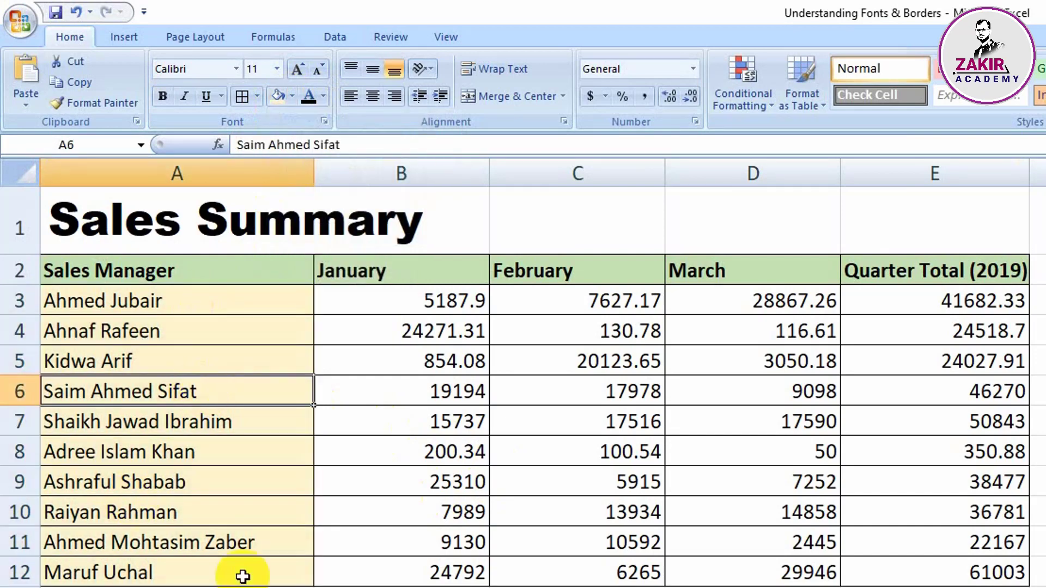
{"action": "left_click", "coordinate": [370, 587]}
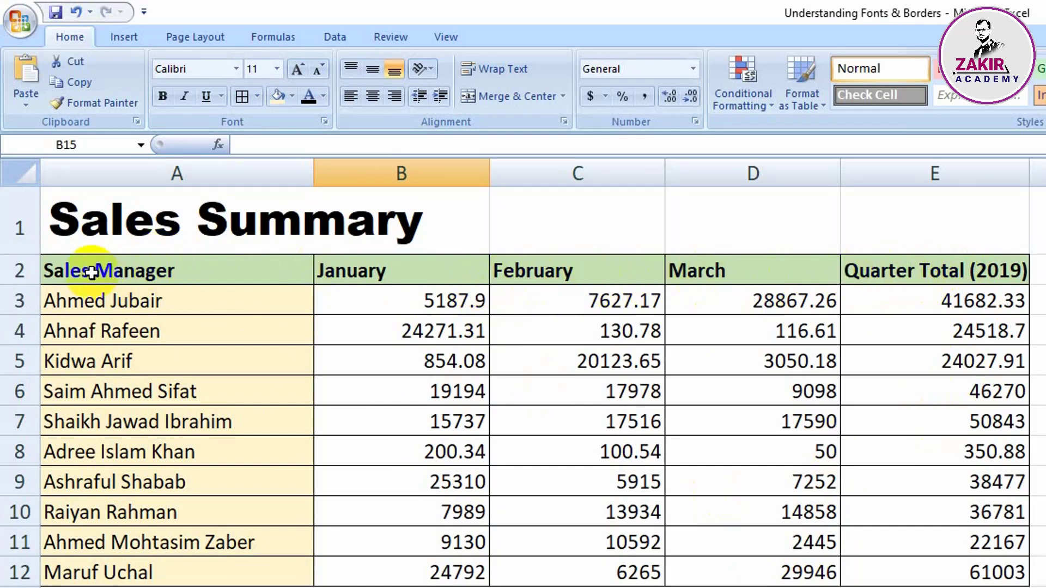
Change the font of the header cells A2:E2 to Arial
{"action": "left_click_drag", "start_coordinate": [92, 272], "coordinate": [914, 271]}
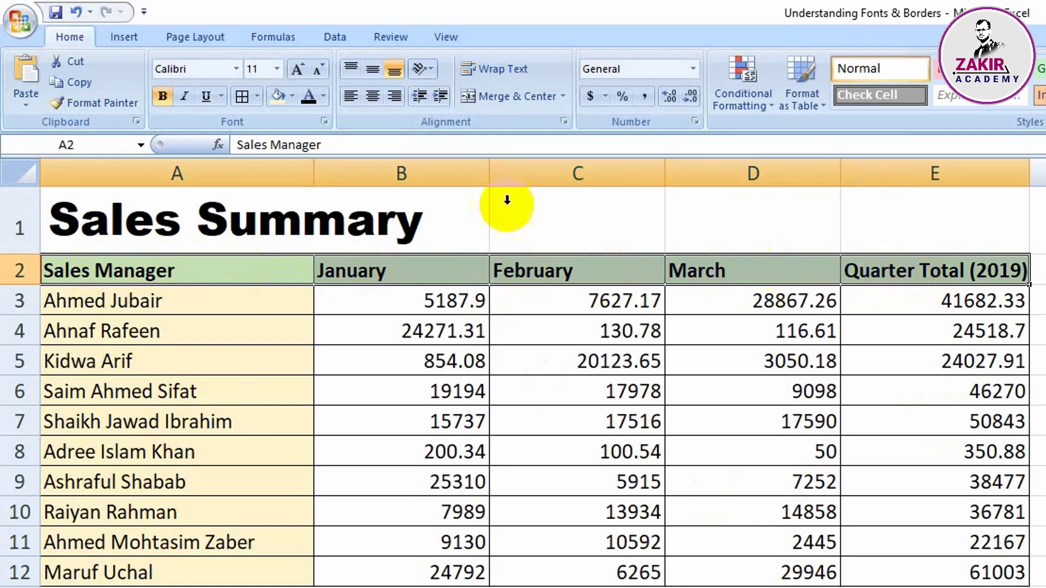
{"action": "left_click", "coordinate": [210, 66]}
{"action": "type", "text": "Arial"}
{"action": "key", "text": "Return"}
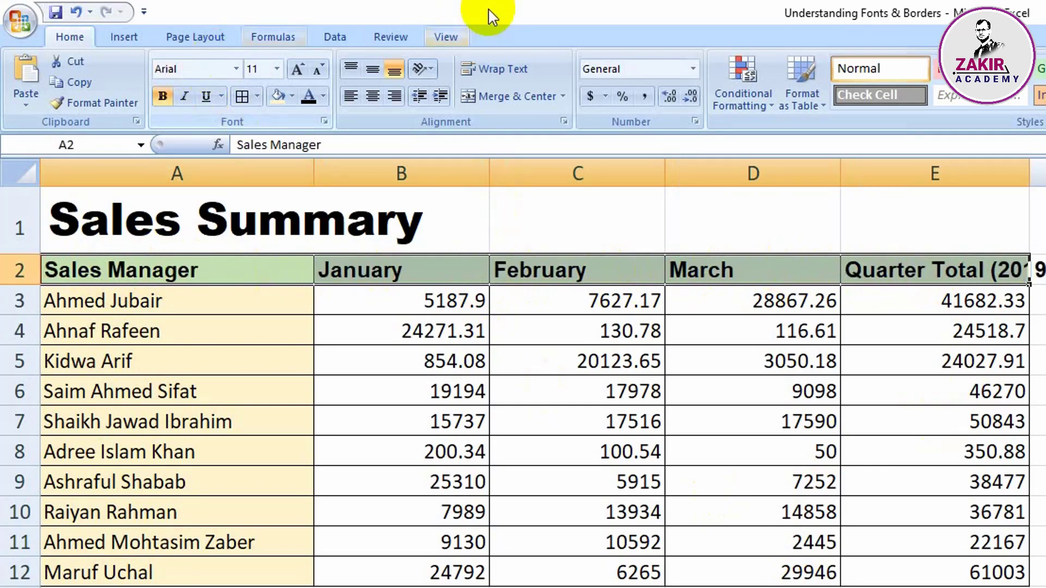
{"action": "left_click", "coordinate": [817, 573]}
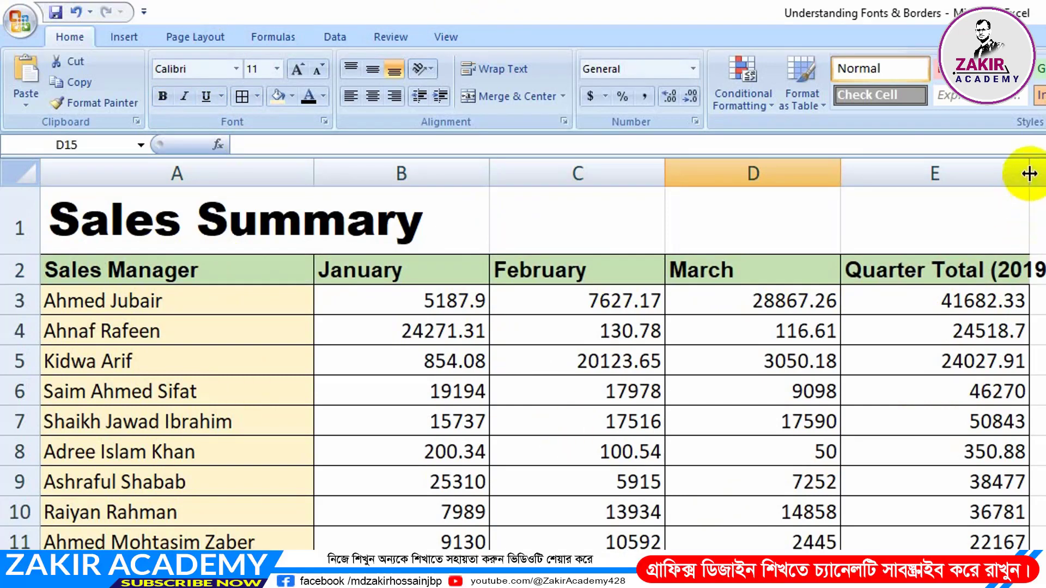
Widen column E to fit its "Quarter Total (2019)" header text
{"action": "left_click_drag", "start_coordinate": [1028, 173], "coordinate": [1045, 175]}
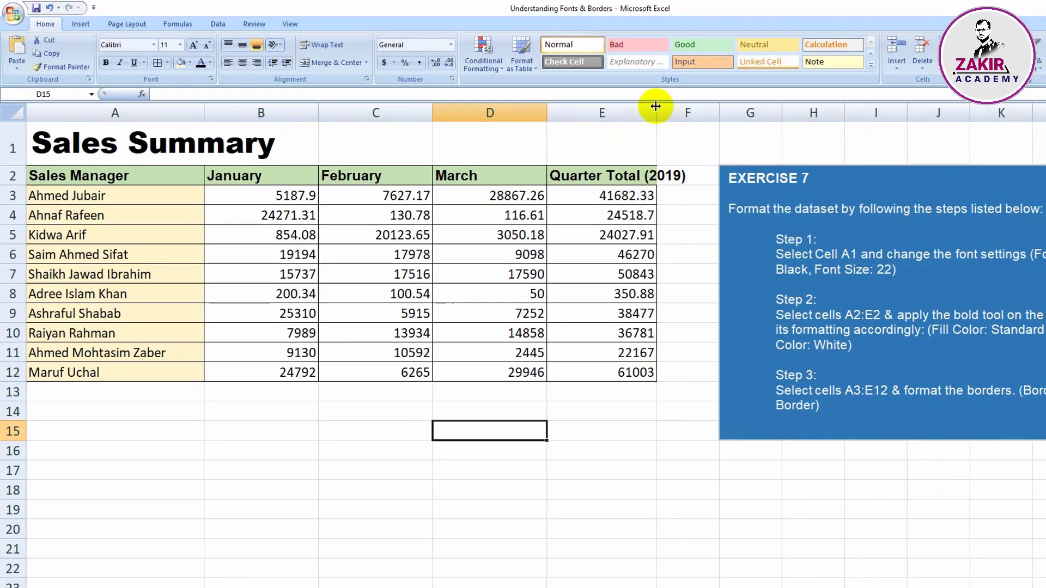
{"action": "double_click", "coordinate": [658, 105]}
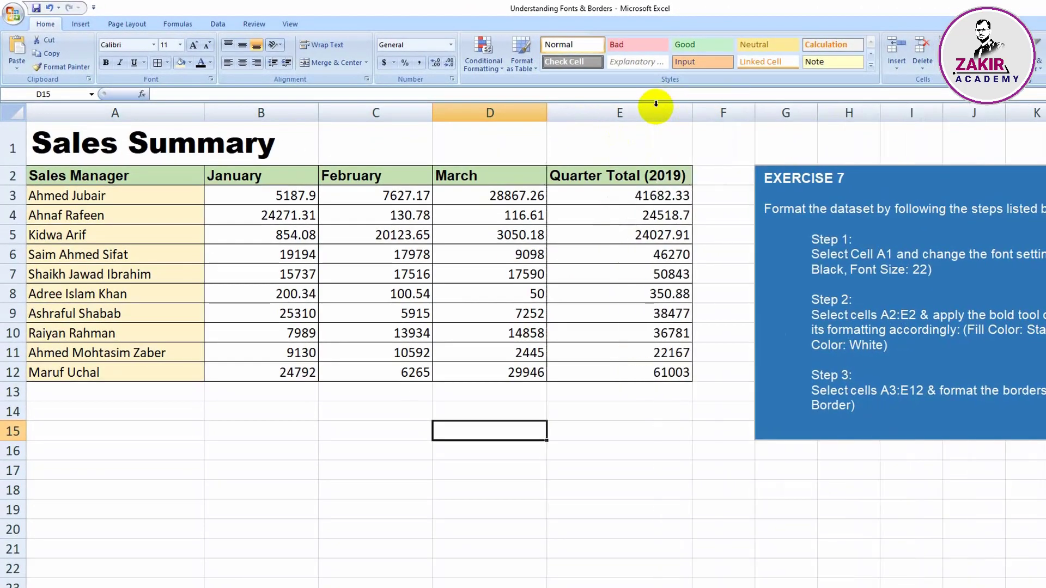
{"action": "left_click", "coordinate": [414, 433]}
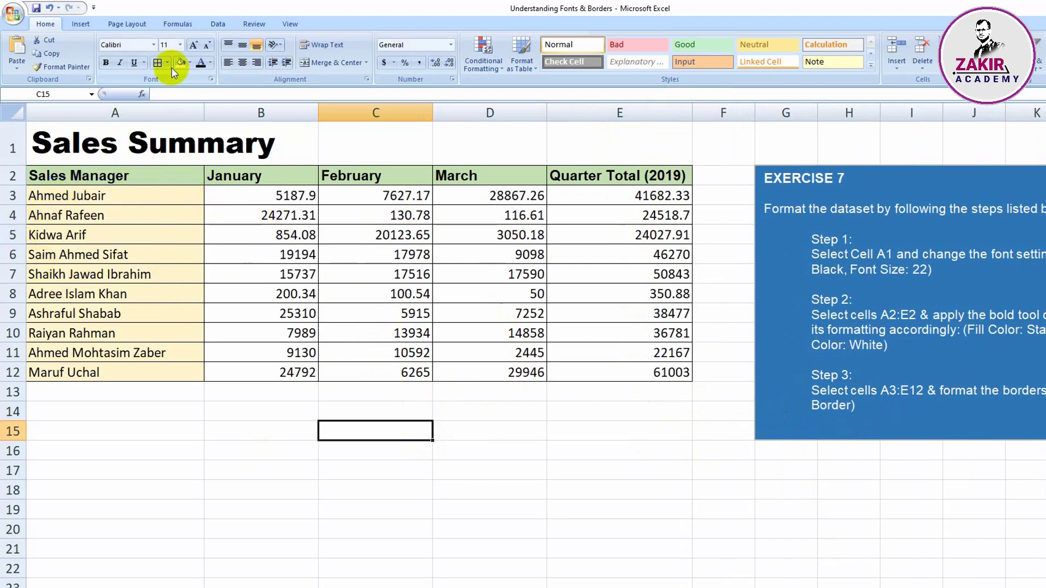
Step the font size of data cells A3:E12 up to 12, down to 9, and back up by one increment
{"action": "left_click", "coordinate": [81, 175]}
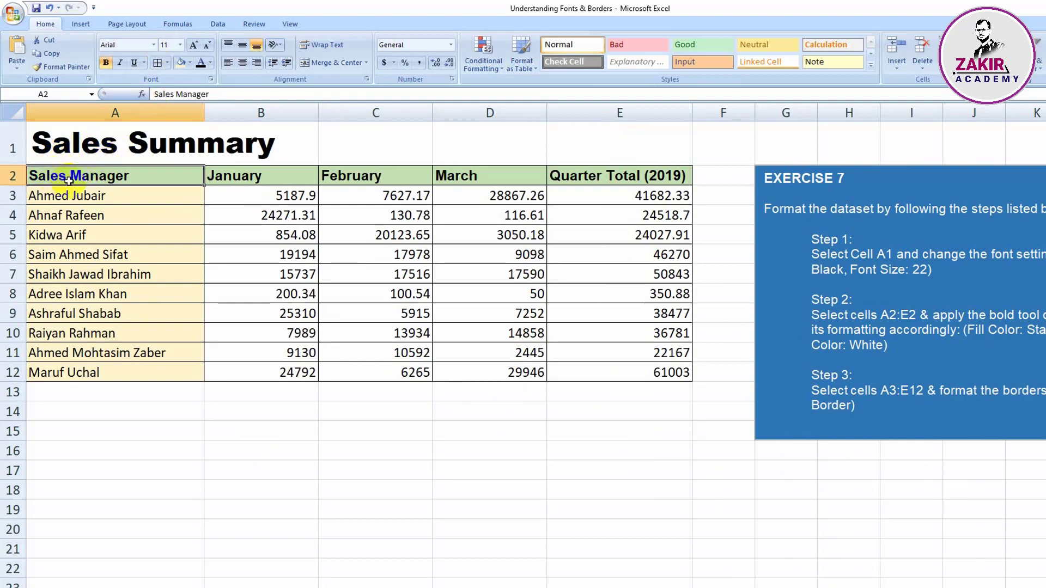
{"action": "left_click_drag", "start_coordinate": [102, 198], "coordinate": [633, 371]}
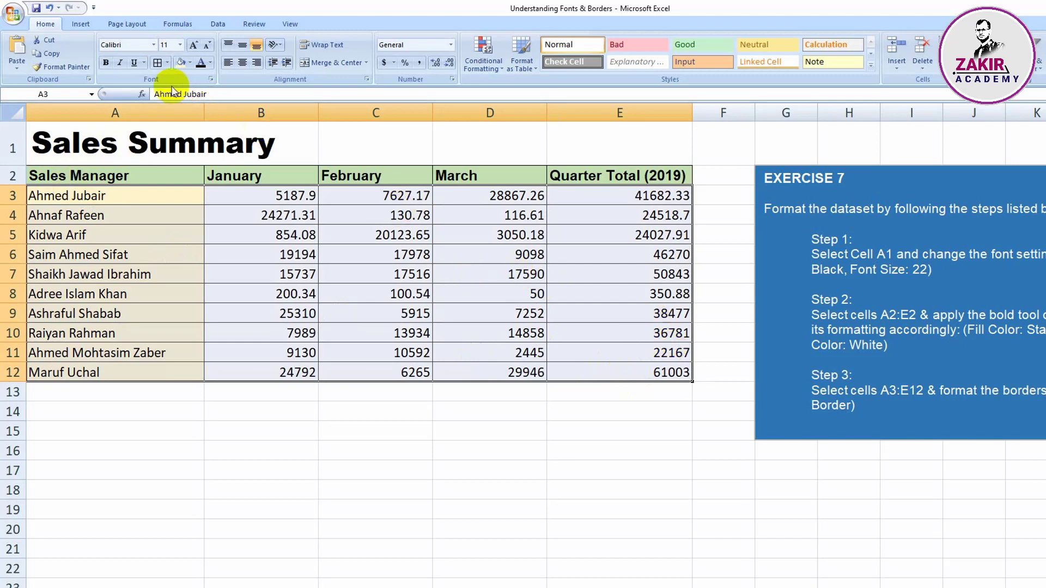
{"action": "left_click", "coordinate": [194, 45]}
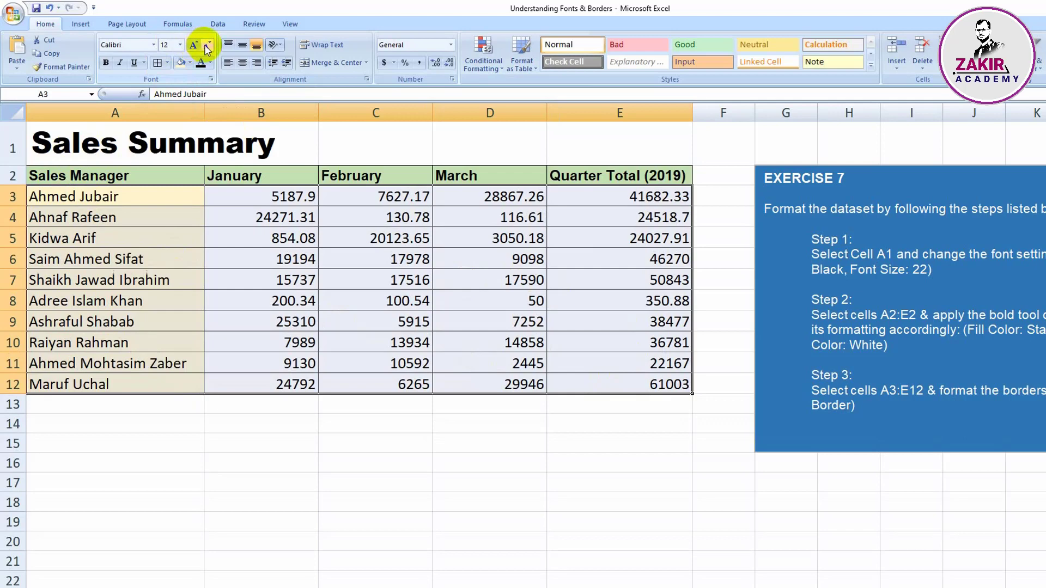
{"action": "left_click", "coordinate": [208, 47]}
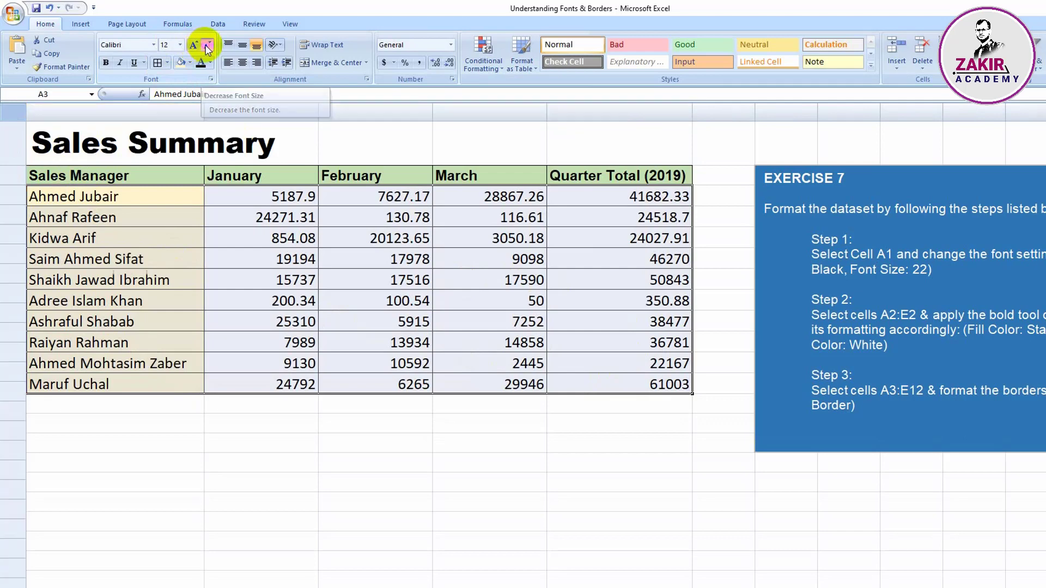
{"action": "left_click", "coordinate": [208, 48]}
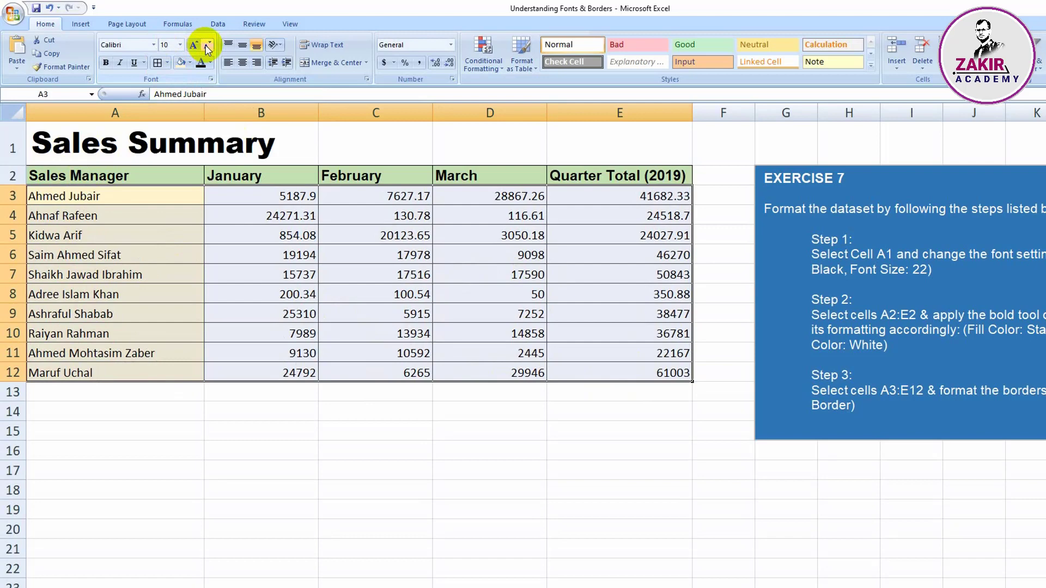
{"action": "left_click", "coordinate": [208, 48]}
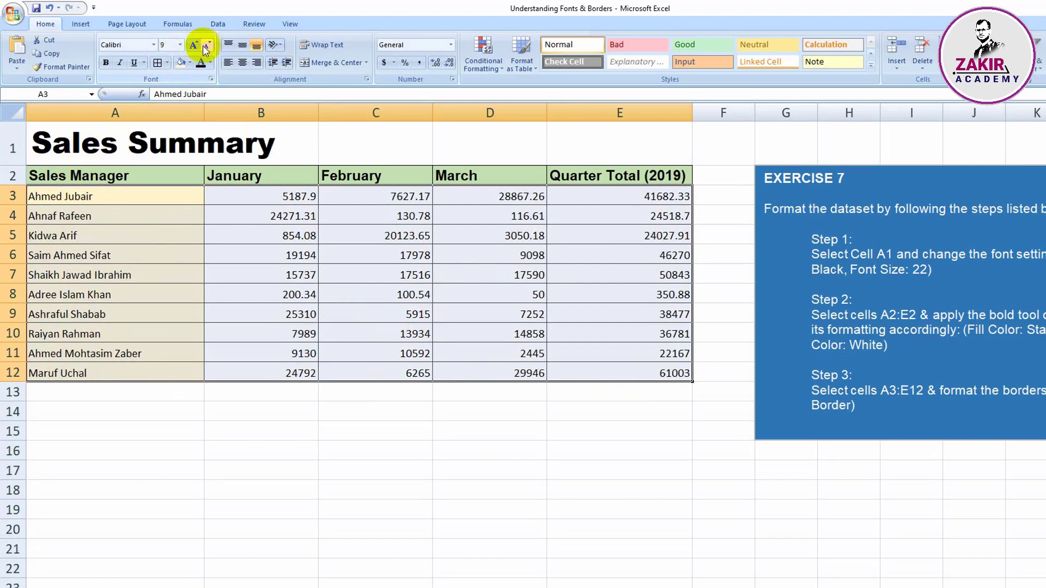
{"action": "left_click", "coordinate": [195, 48]}
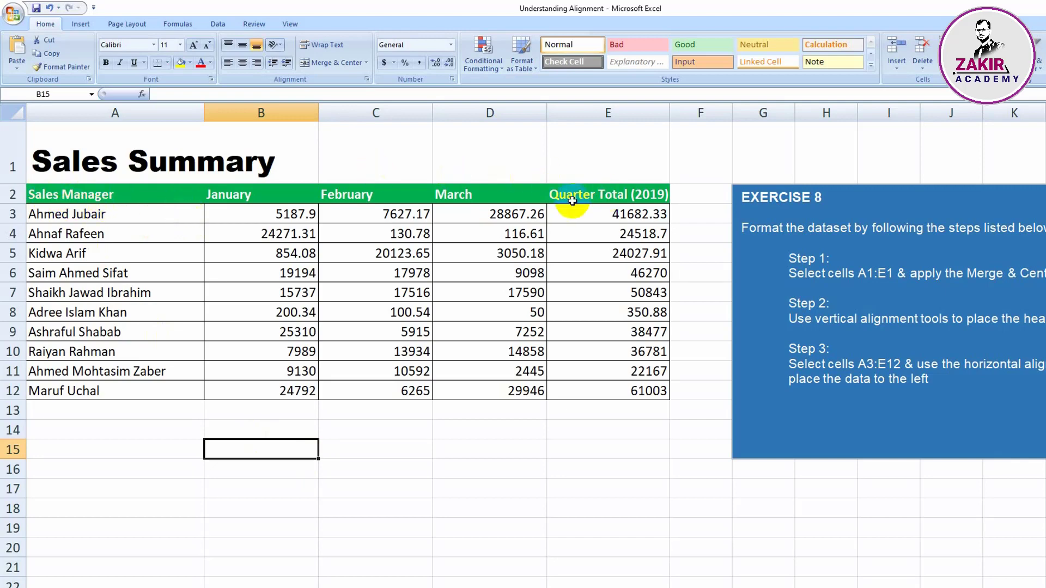
Try top and middle vertical alignment on the header cells A2:E2, finishing with bottom alignment
{"action": "left_click_drag", "start_coordinate": [36, 194], "coordinate": [594, 191]}
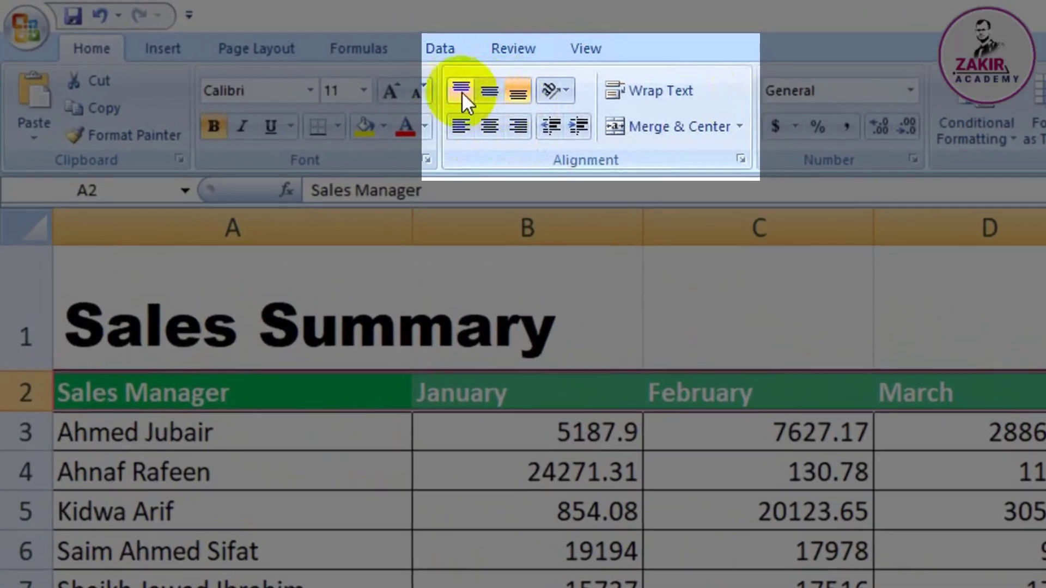
{"action": "left_click", "coordinate": [462, 88]}
{"action": "left_click", "coordinate": [487, 91]}
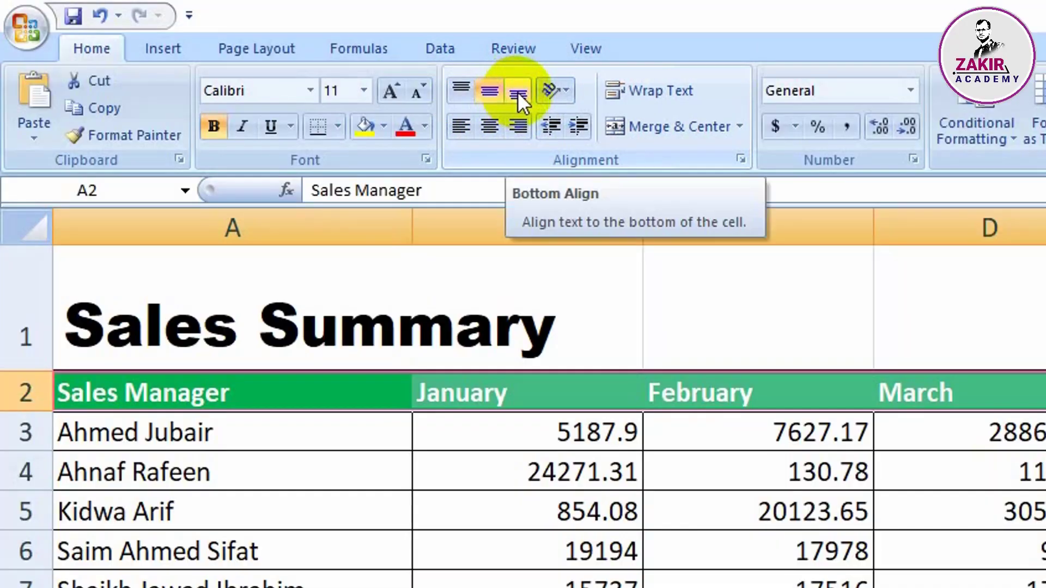
{"action": "left_click", "coordinate": [518, 91]}
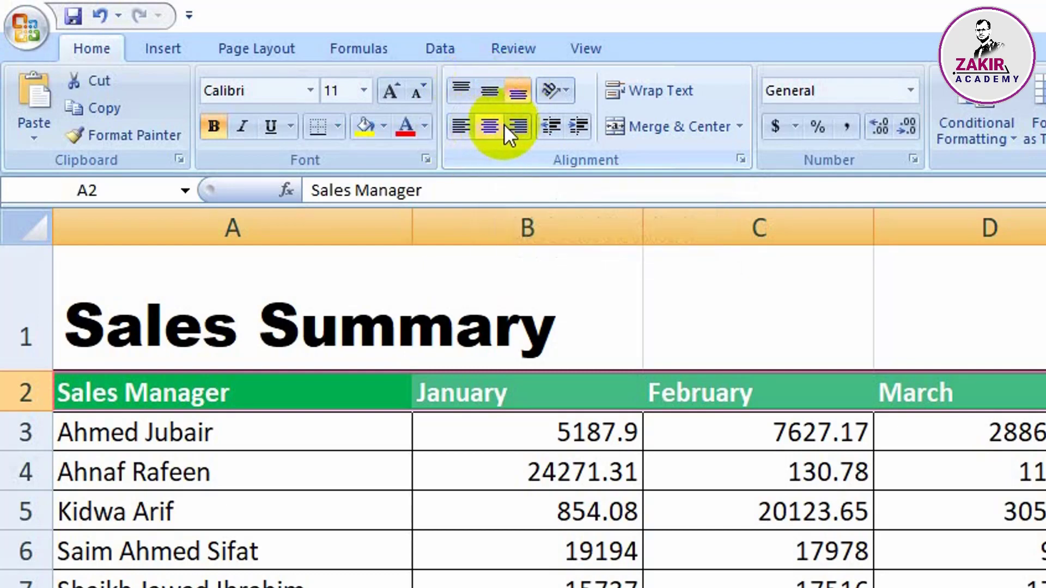
Compare left, center and right alignment on the header cells A2:E2, finishing with centered text
{"action": "left_click", "coordinate": [459, 126]}
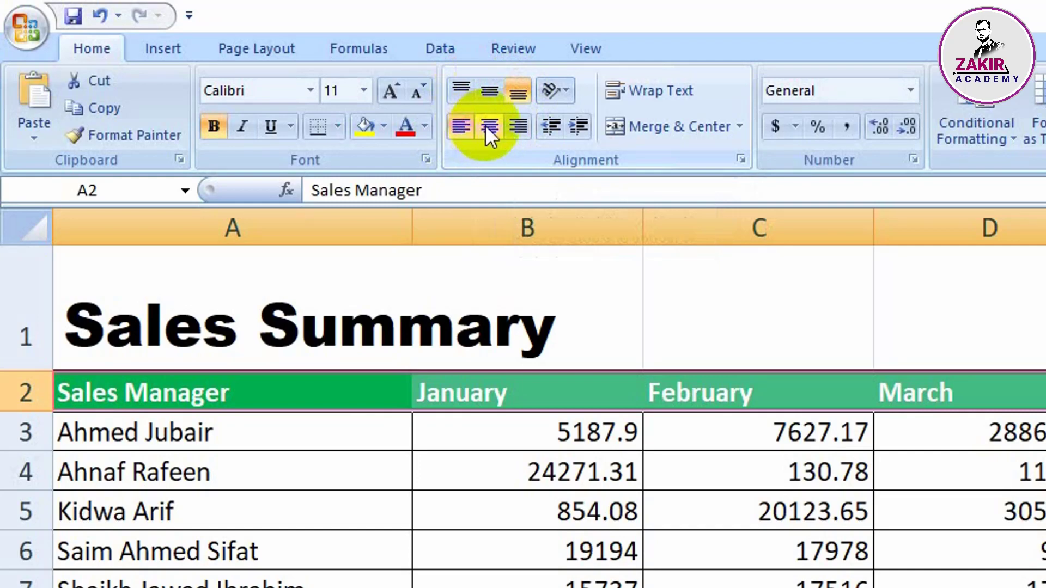
{"action": "left_click", "coordinate": [485, 126]}
{"action": "left_click", "coordinate": [525, 123]}
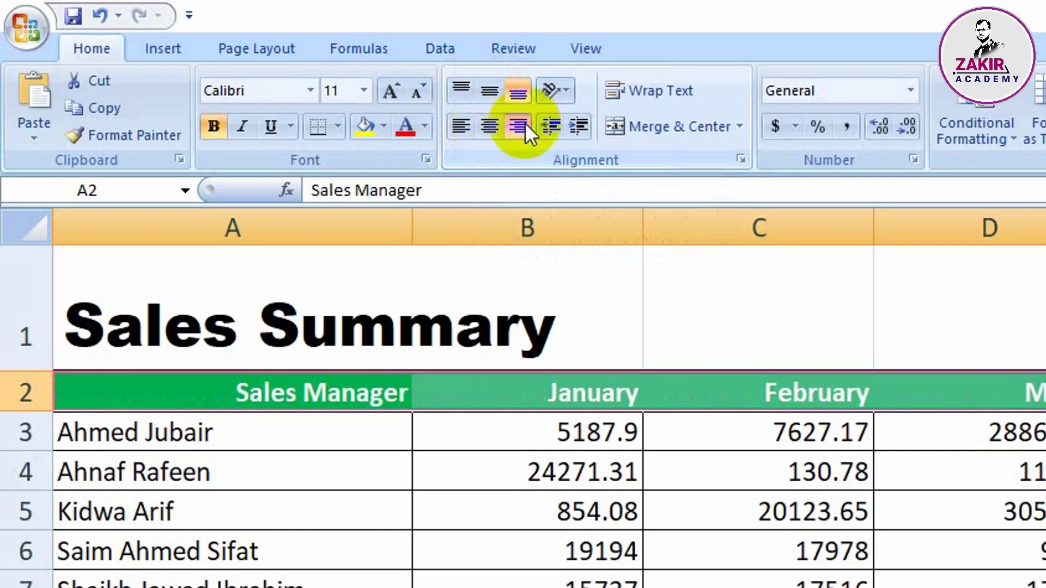
{"action": "left_click", "coordinate": [488, 125]}
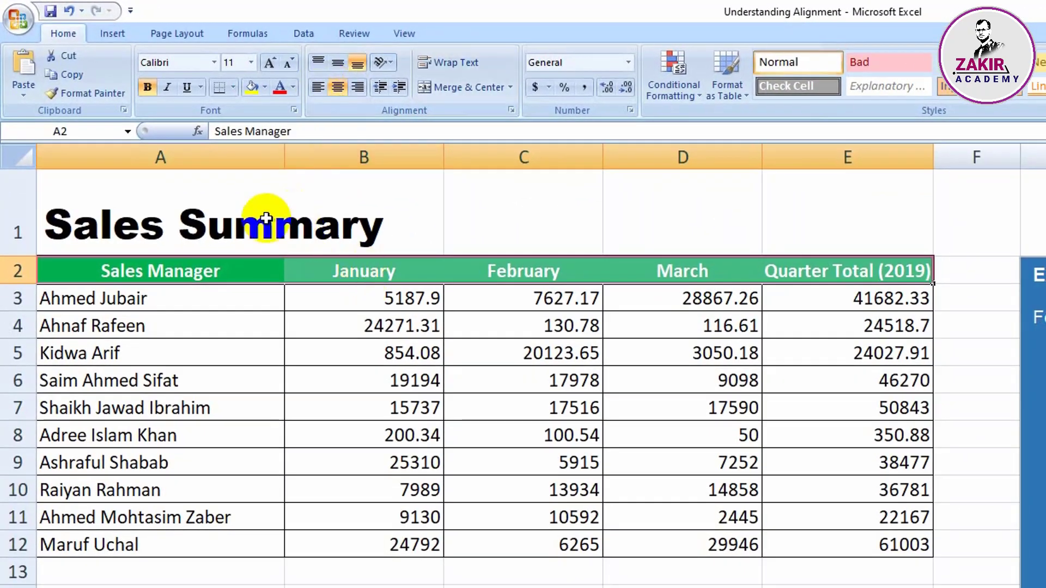
Examine the individual title-row cells A1 through E1 above the table
{"action": "left_click", "coordinate": [266, 217]}
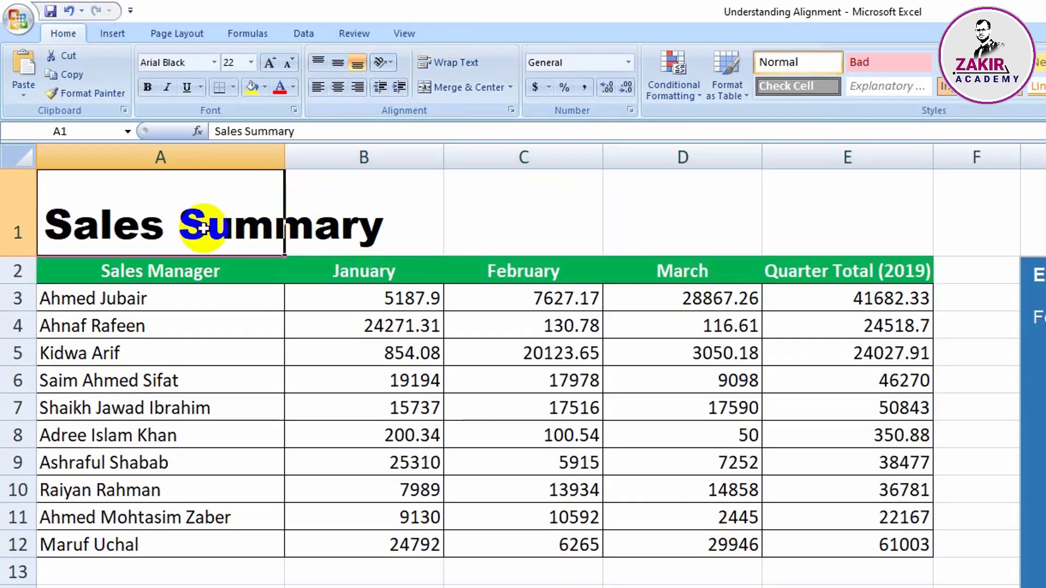
{"action": "left_click", "coordinate": [366, 204]}
{"action": "left_click", "coordinate": [537, 221]}
{"action": "left_click", "coordinate": [677, 216]}
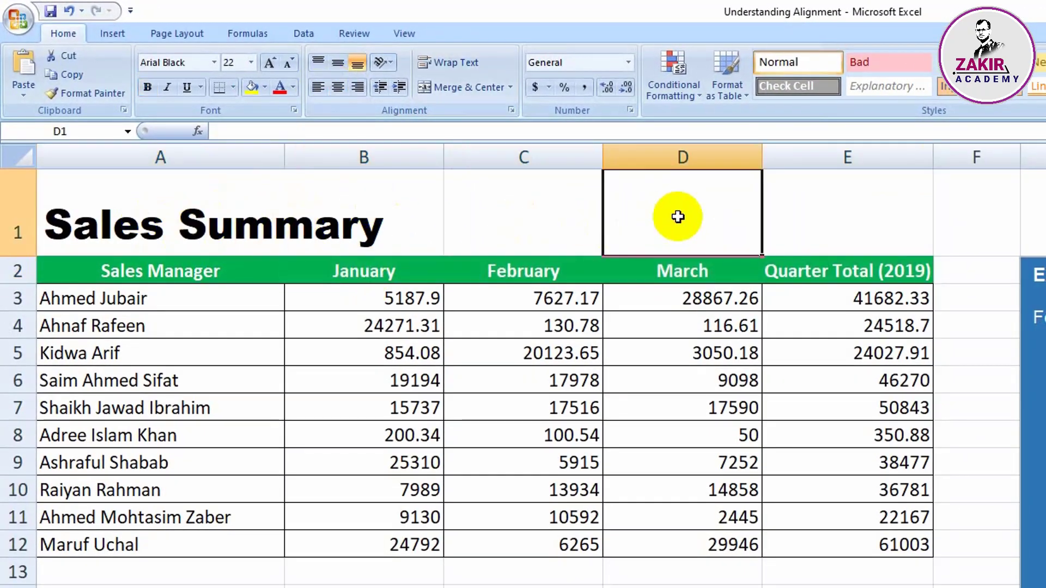
{"action": "left_click", "coordinate": [835, 217]}
{"action": "left_click", "coordinate": [103, 219]}
{"action": "left_click", "coordinate": [375, 224]}
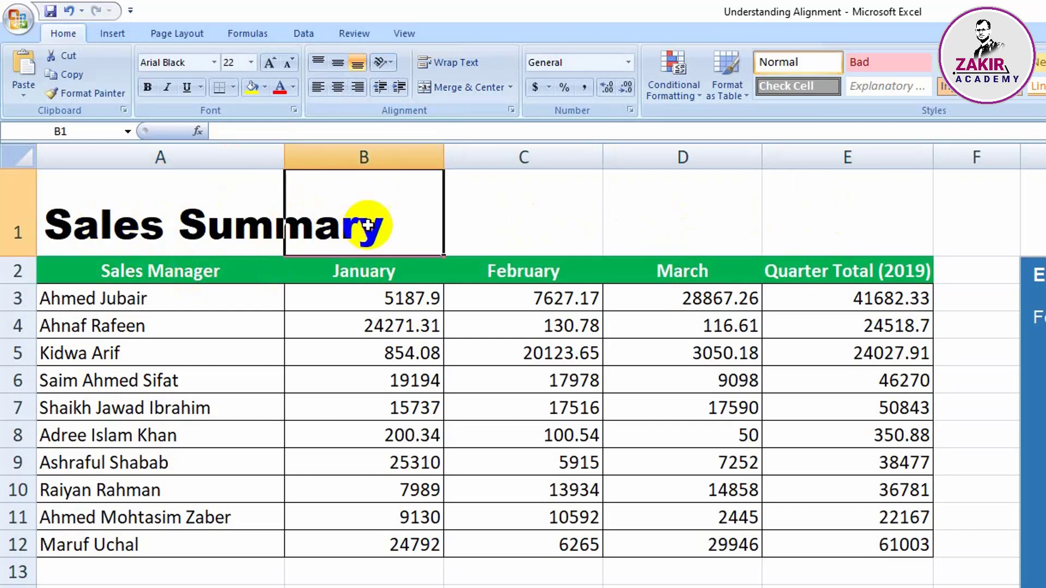
{"action": "left_click", "coordinate": [481, 226]}
{"action": "left_click", "coordinate": [679, 220]}
{"action": "left_click", "coordinate": [843, 214]}
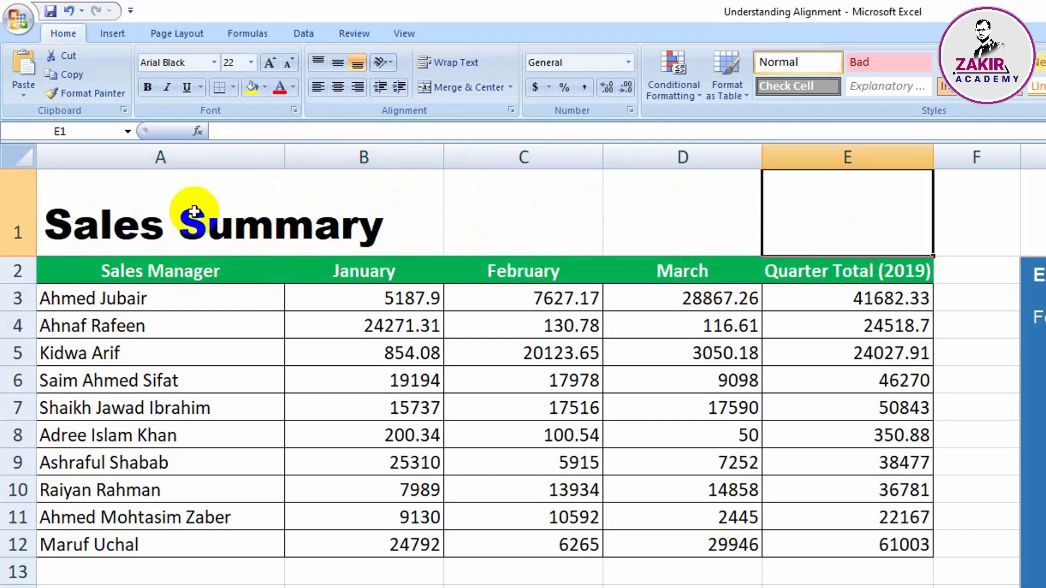
Merge and center the "Sales Summary" title across cells A1:E1
{"action": "left_click_drag", "start_coordinate": [196, 208], "coordinate": [809, 197]}
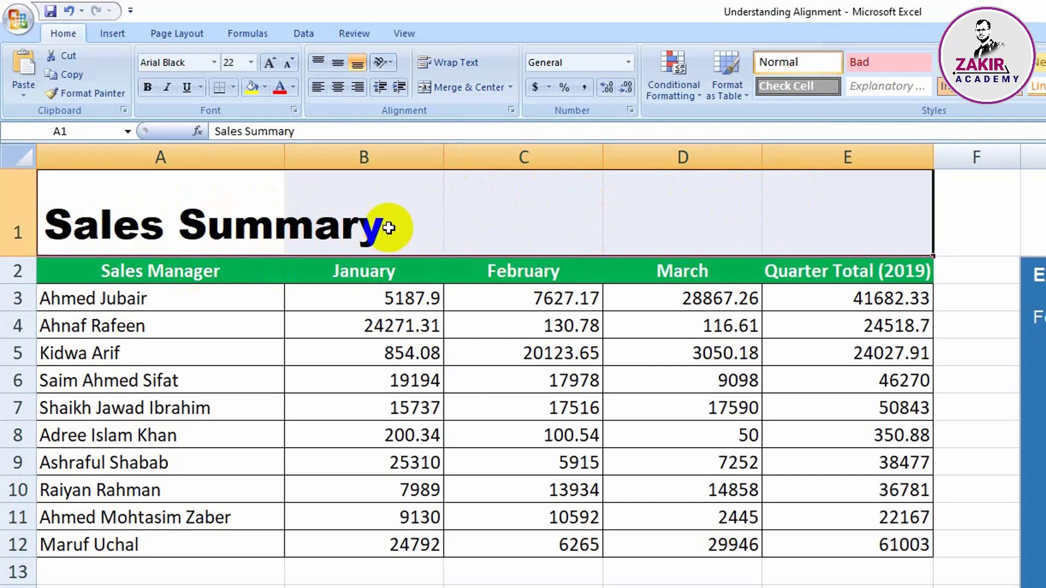
{"action": "left_click", "coordinate": [459, 86]}
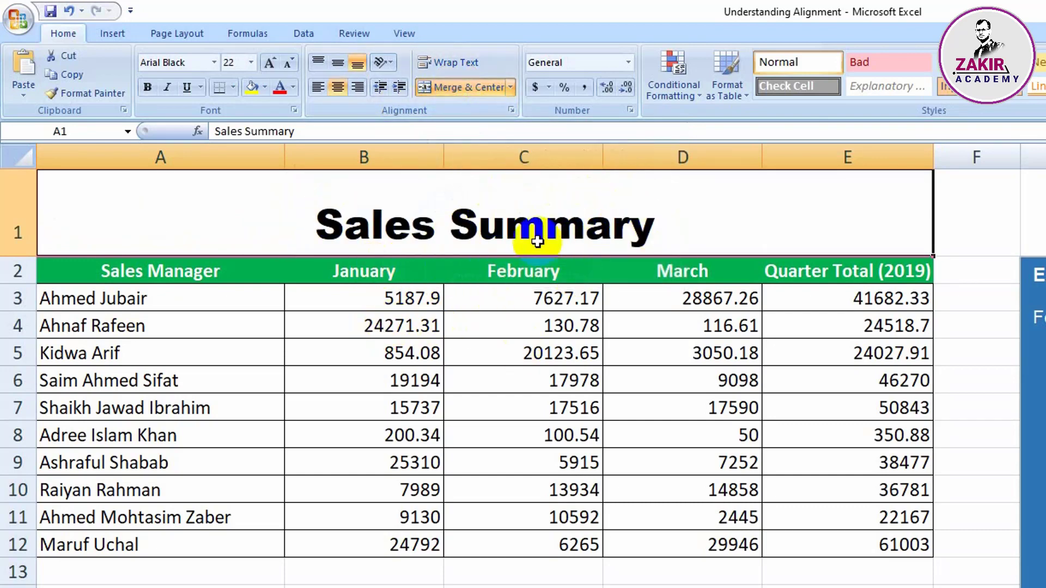
{"action": "left_click", "coordinate": [676, 460]}
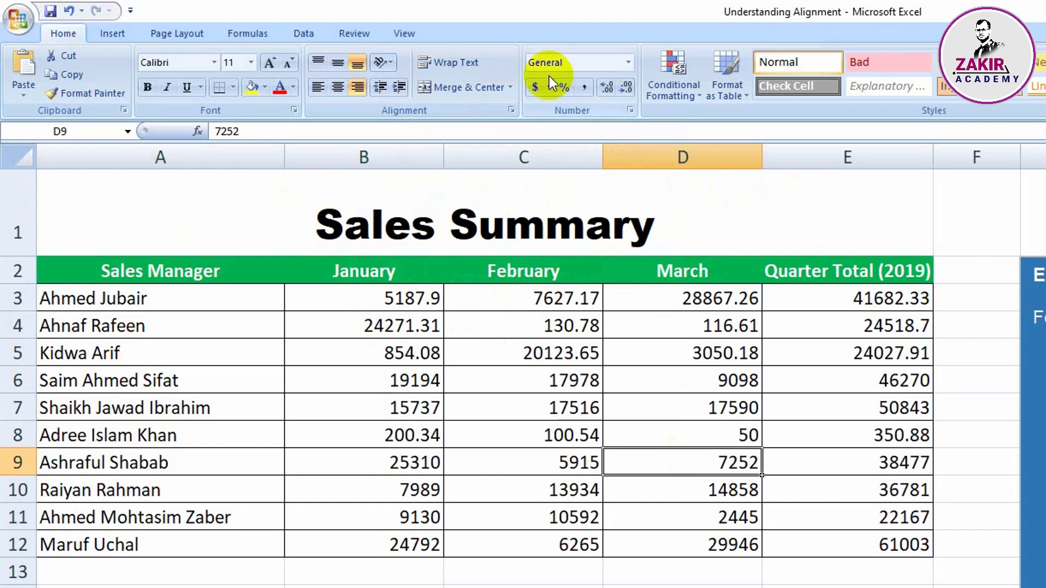
Unmerge the "Sales Summary" title cells A1:E1, and merge and center them again
{"action": "left_click", "coordinate": [510, 87]}
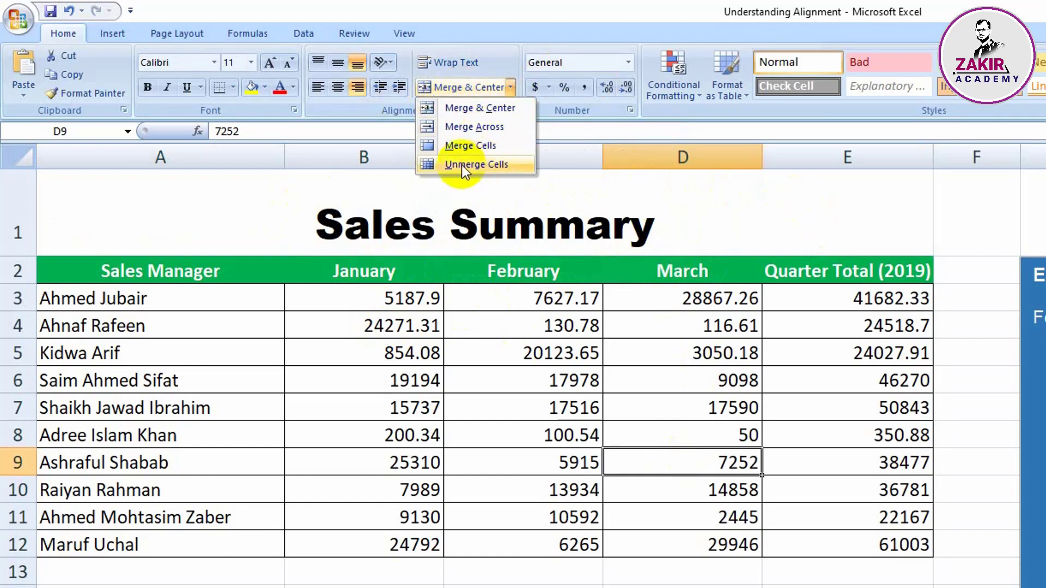
{"action": "left_click", "coordinate": [489, 164]}
{"action": "left_click", "coordinate": [561, 222]}
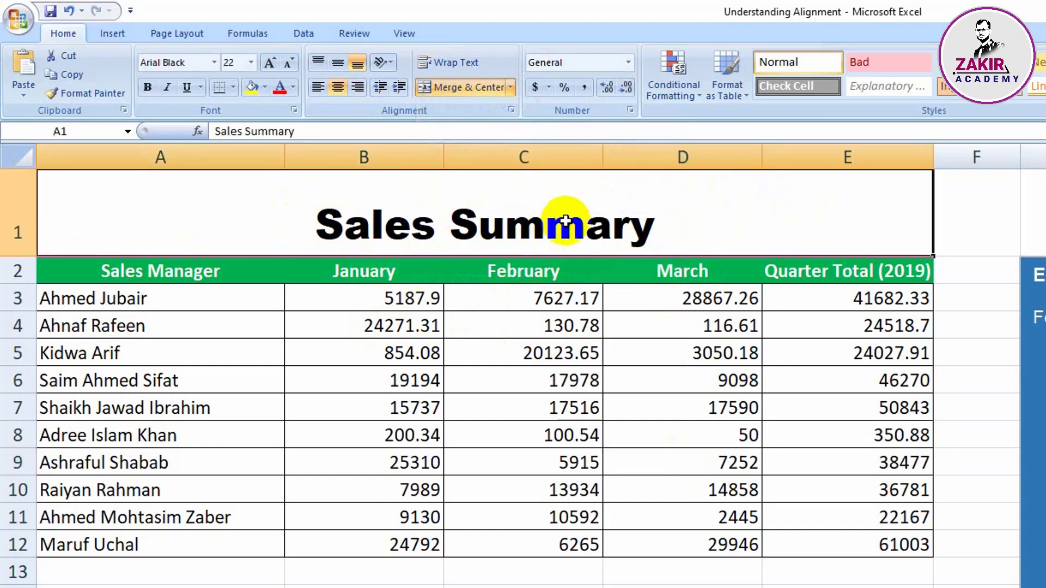
{"action": "left_click", "coordinate": [511, 88]}
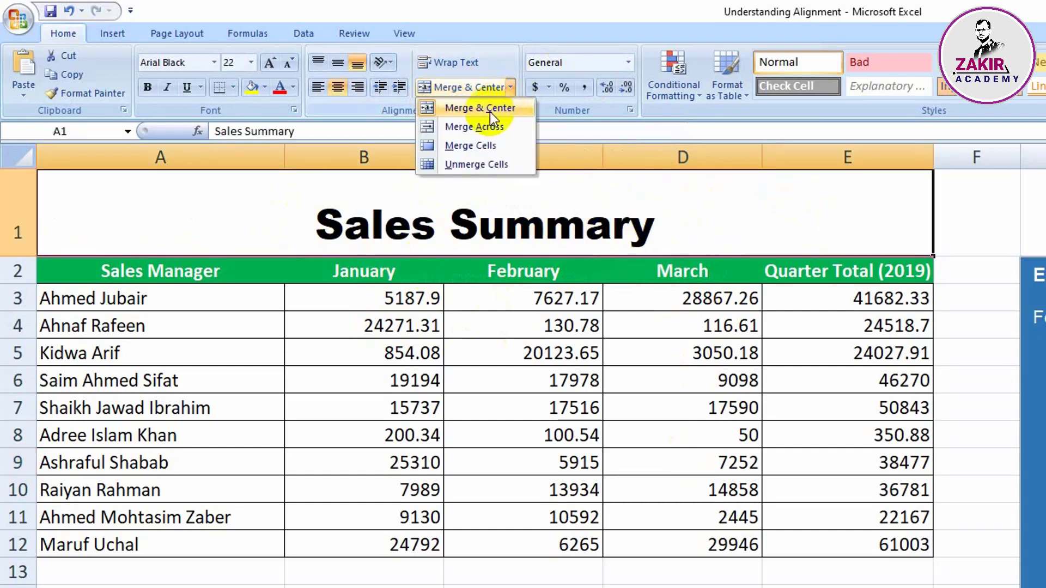
{"action": "left_click", "coordinate": [452, 164]}
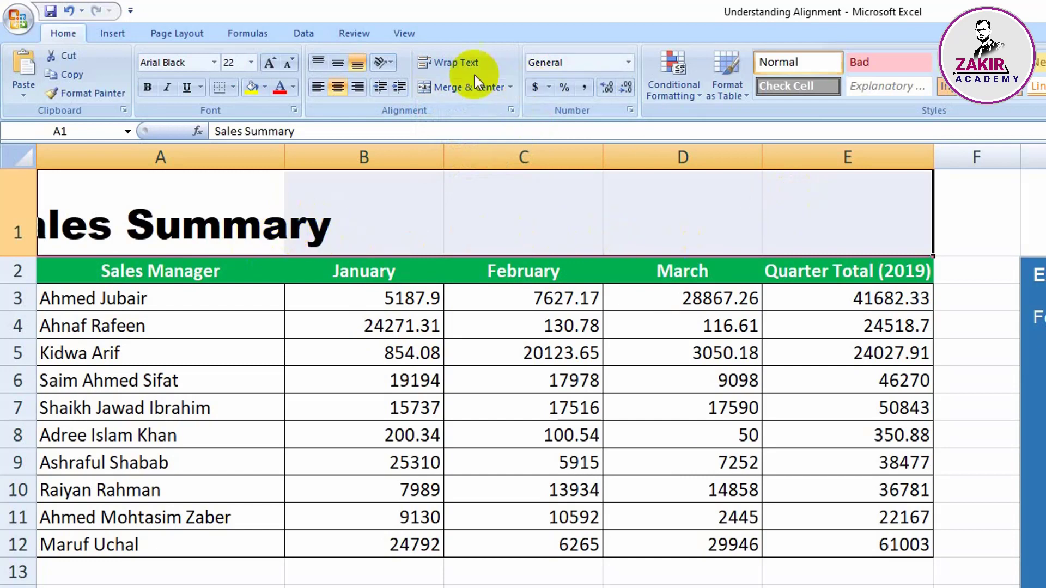
{"action": "left_click", "coordinate": [452, 93]}
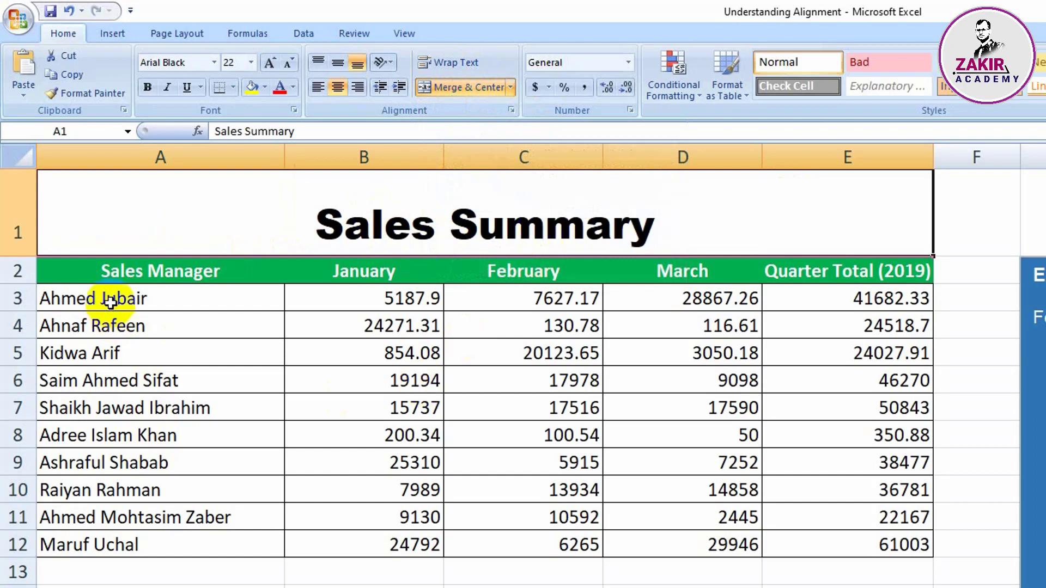
Center the data cells A3:E12 horizontally and align them to the middle vertically
{"action": "left_click_drag", "start_coordinate": [112, 299], "coordinate": [826, 541]}
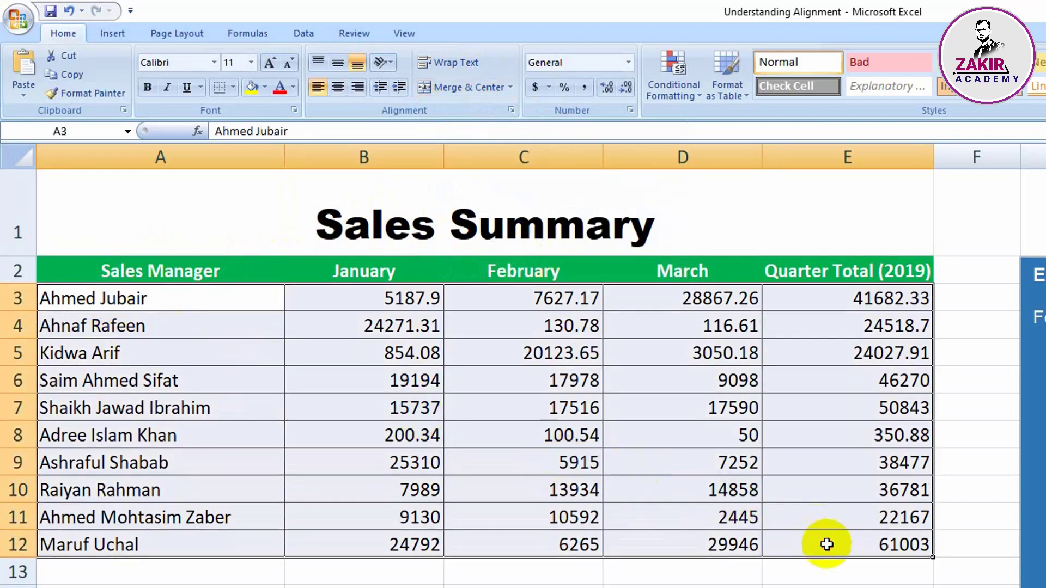
{"action": "left_click", "coordinate": [338, 87]}
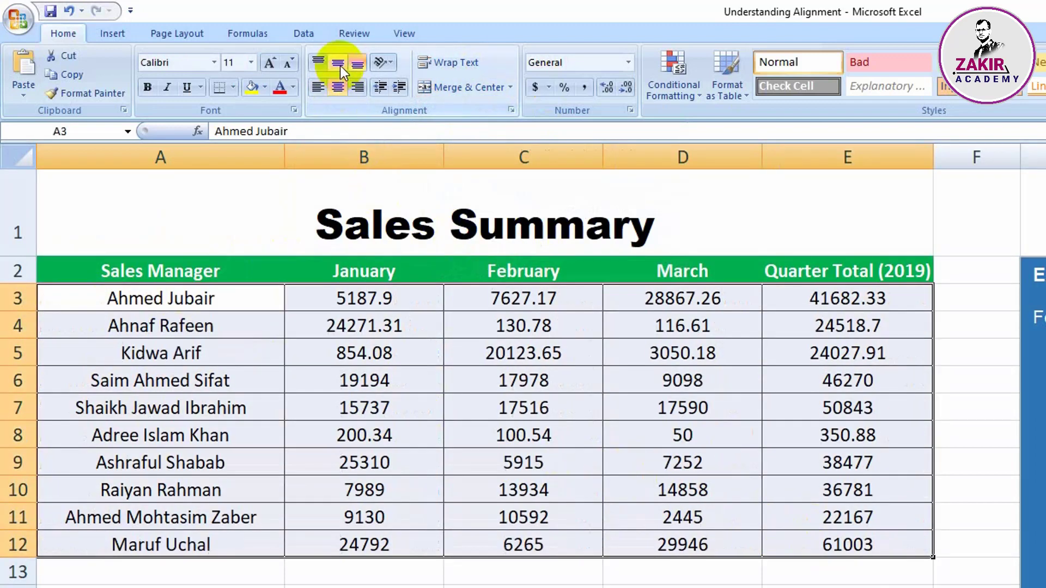
{"action": "left_click", "coordinate": [339, 64]}
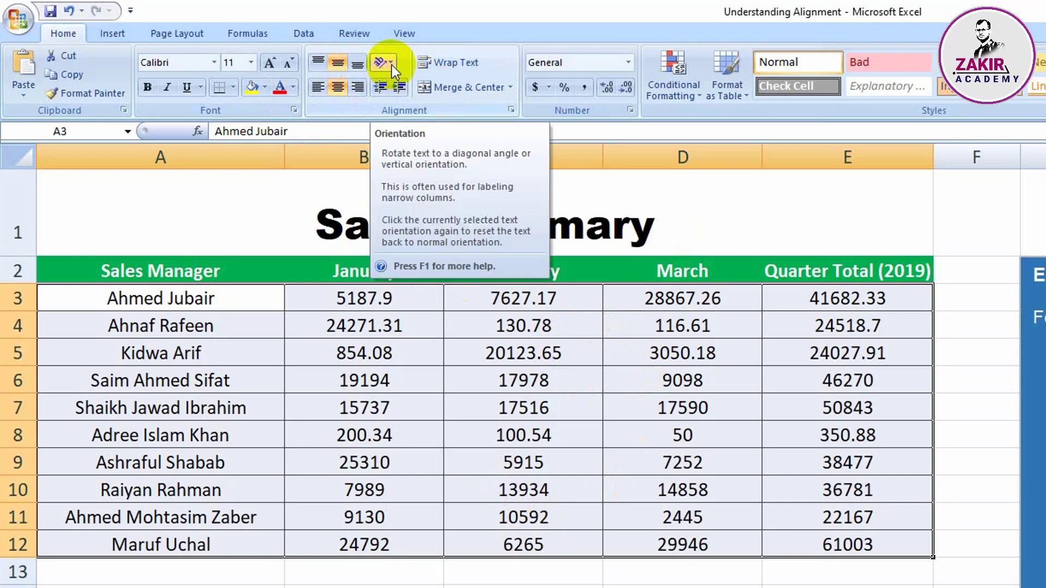
{"action": "left_click", "coordinate": [305, 400]}
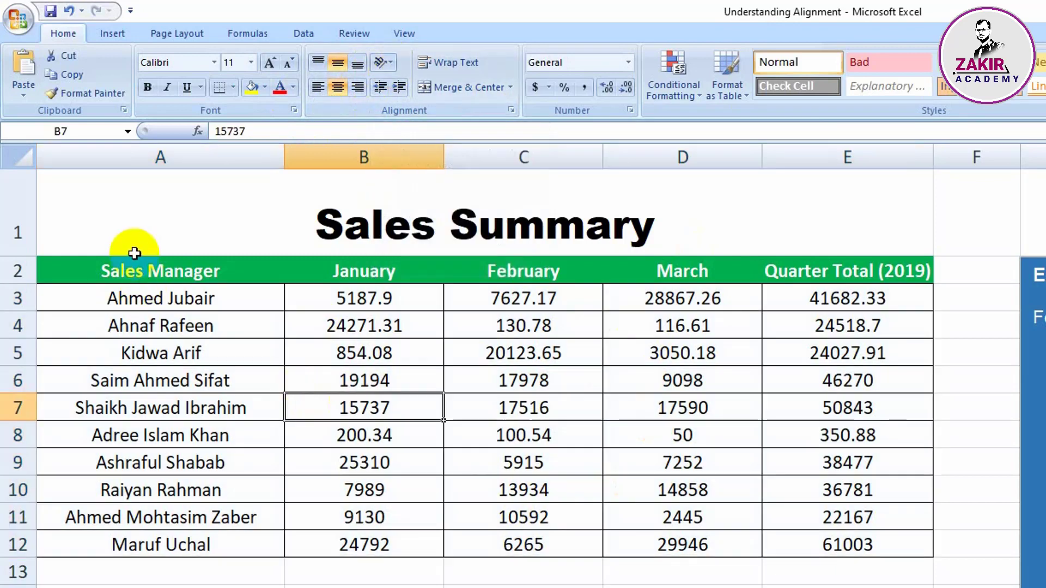
Rotate the header text in cells A2:E2 with the Angle Clockwise orientation
{"action": "left_click_drag", "start_coordinate": [169, 272], "coordinate": [816, 274]}
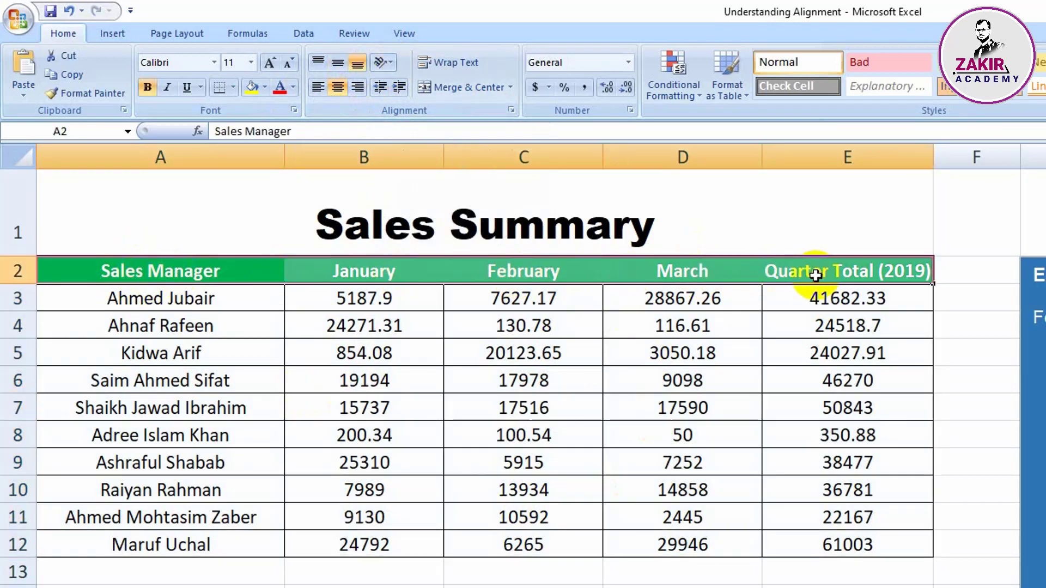
{"action": "left_click", "coordinate": [390, 63]}
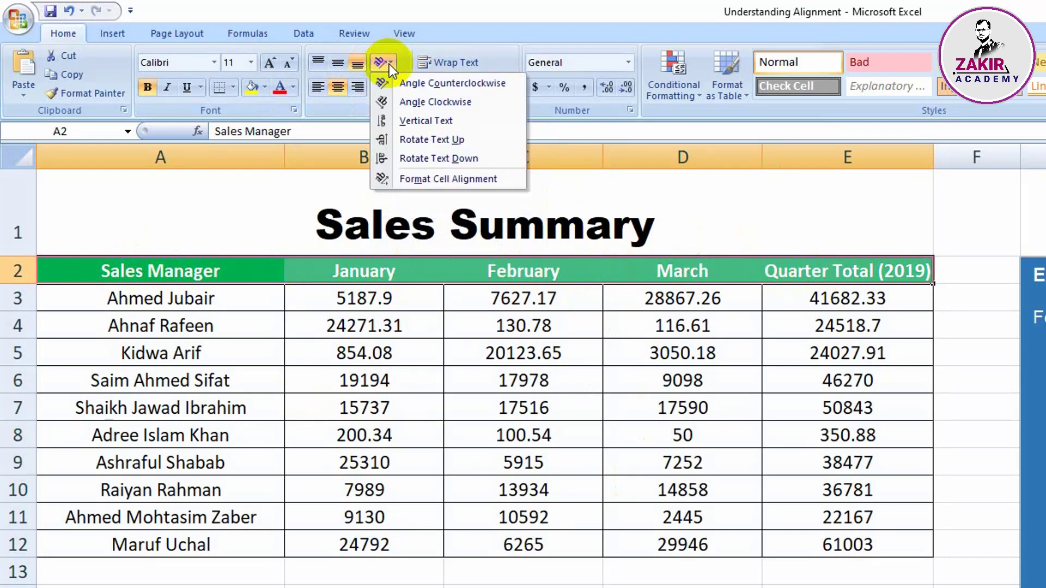
{"action": "left_click", "coordinate": [435, 108]}
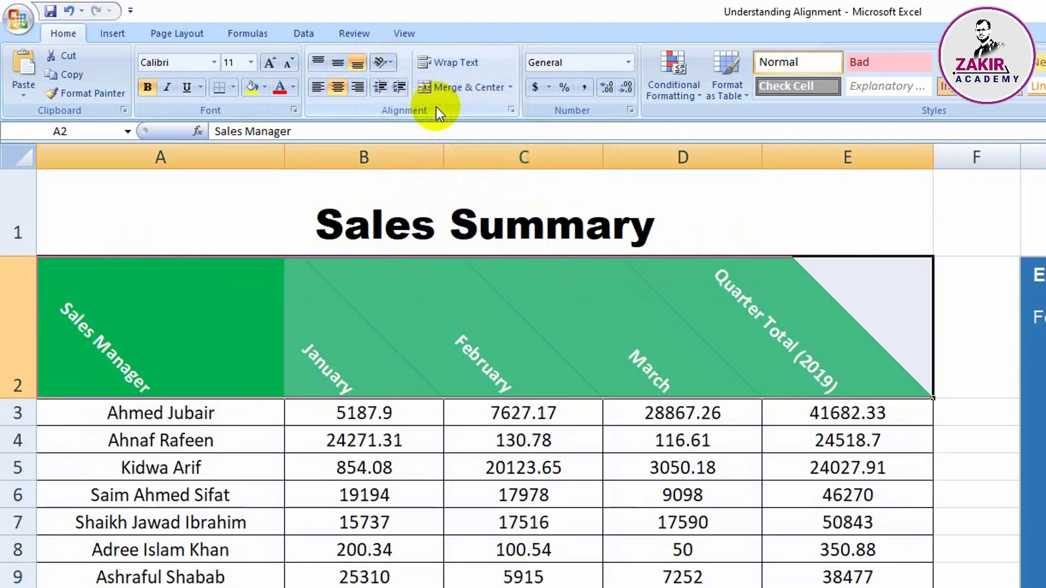
Try the Angle Counterclockwise, Rotate Text Up and Rotate Text Down orientations on the header cells A2:E2
{"action": "left_click", "coordinate": [390, 63]}
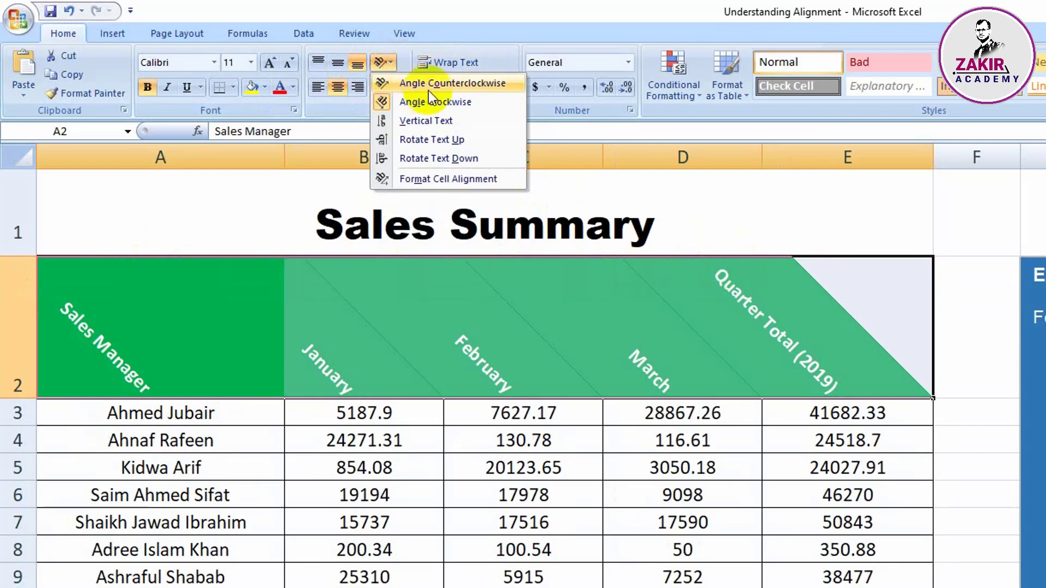
{"action": "left_click", "coordinate": [436, 87]}
{"action": "left_click", "coordinate": [397, 63]}
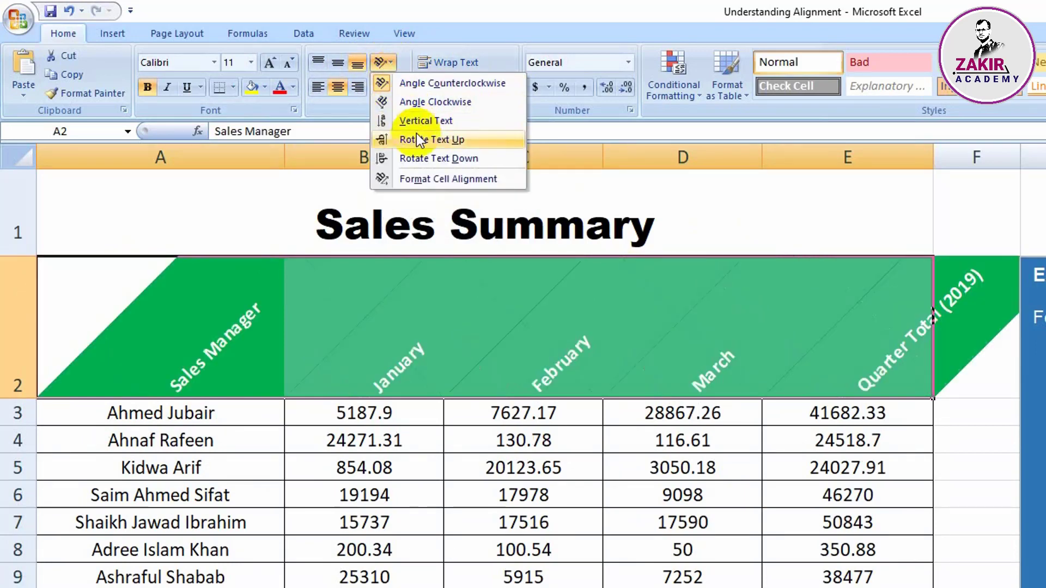
{"action": "left_click", "coordinate": [418, 137]}
{"action": "left_click", "coordinate": [390, 69]}
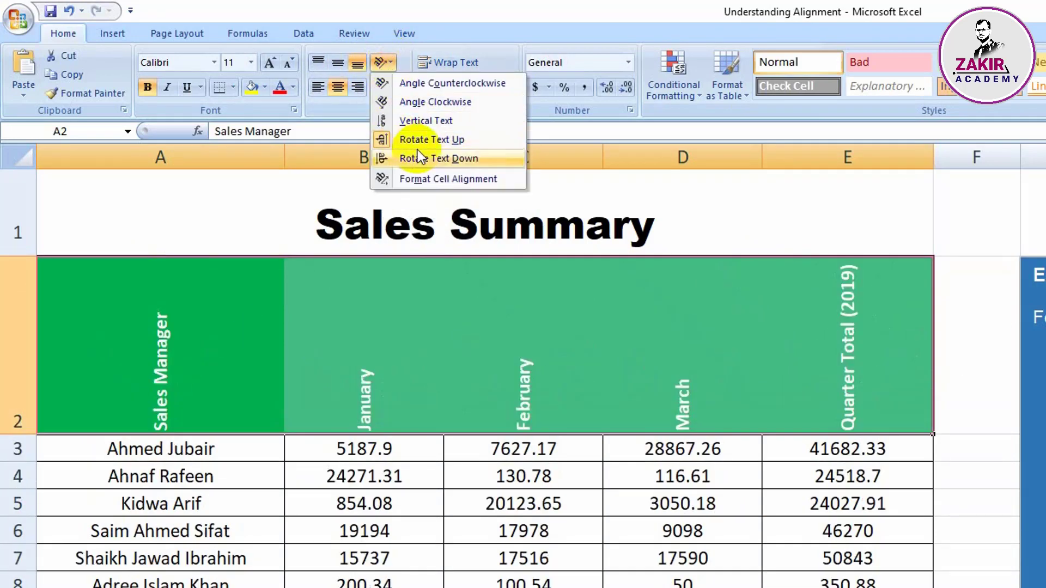
{"action": "left_click", "coordinate": [387, 158]}
Set the text orientation of header cells A2:E2 to 45 degrees in the cell alignment settings
{"action": "left_click", "coordinate": [381, 64]}
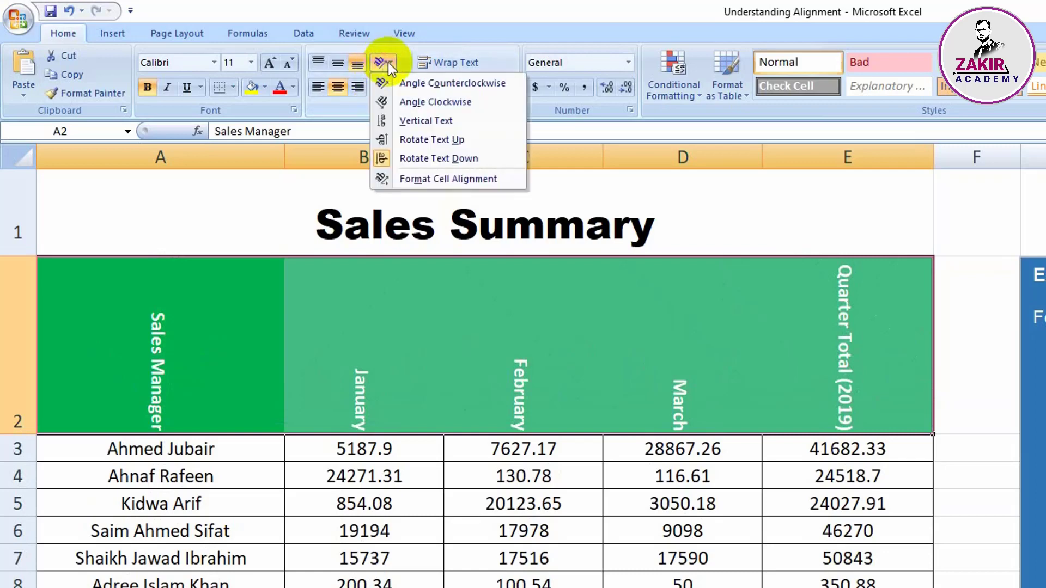
{"action": "left_click", "coordinate": [446, 178]}
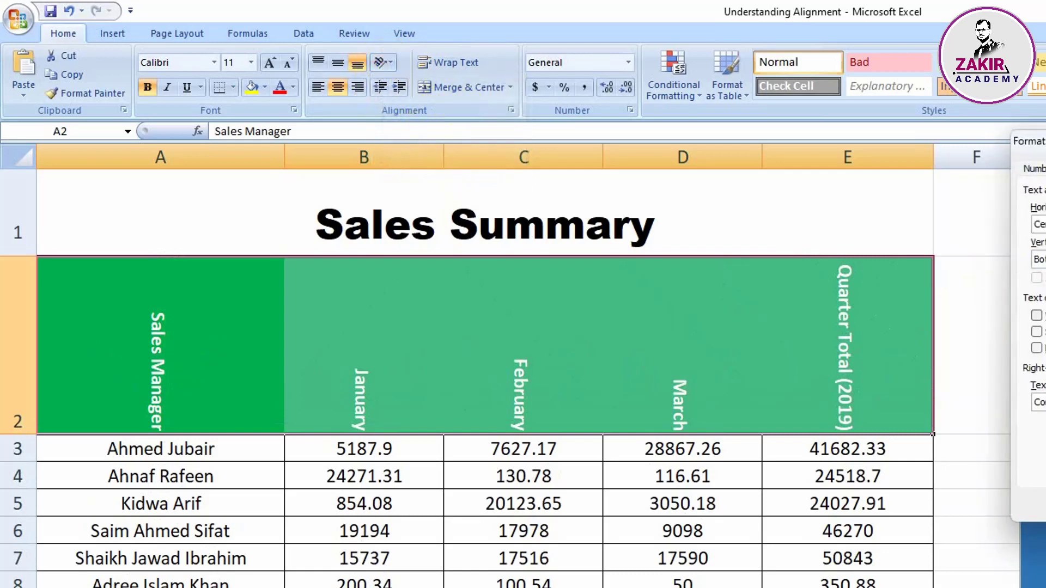
{"action": "left_click", "coordinate": [984, 223]}
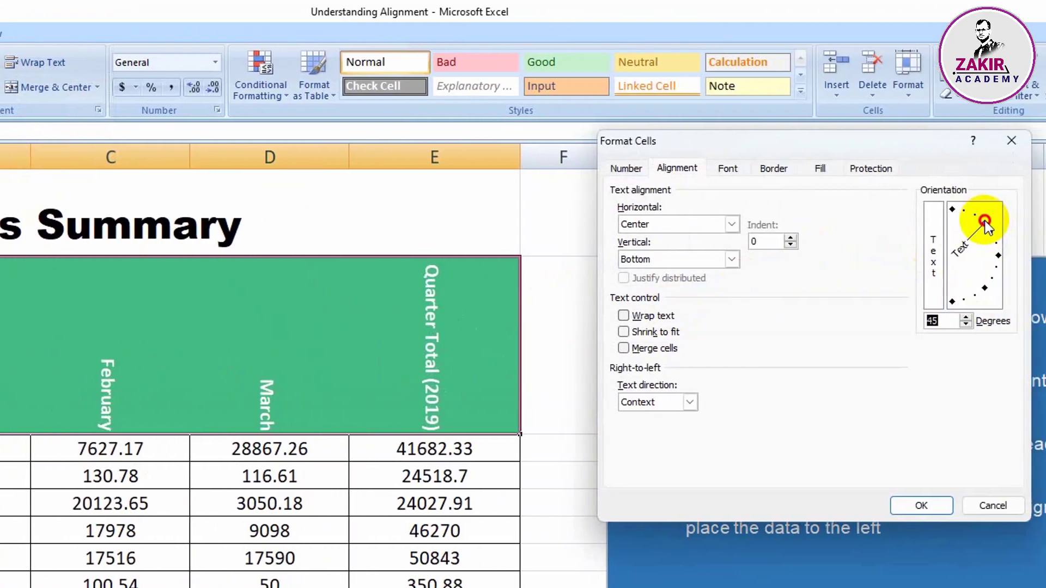
{"action": "left_click", "coordinate": [917, 506]}
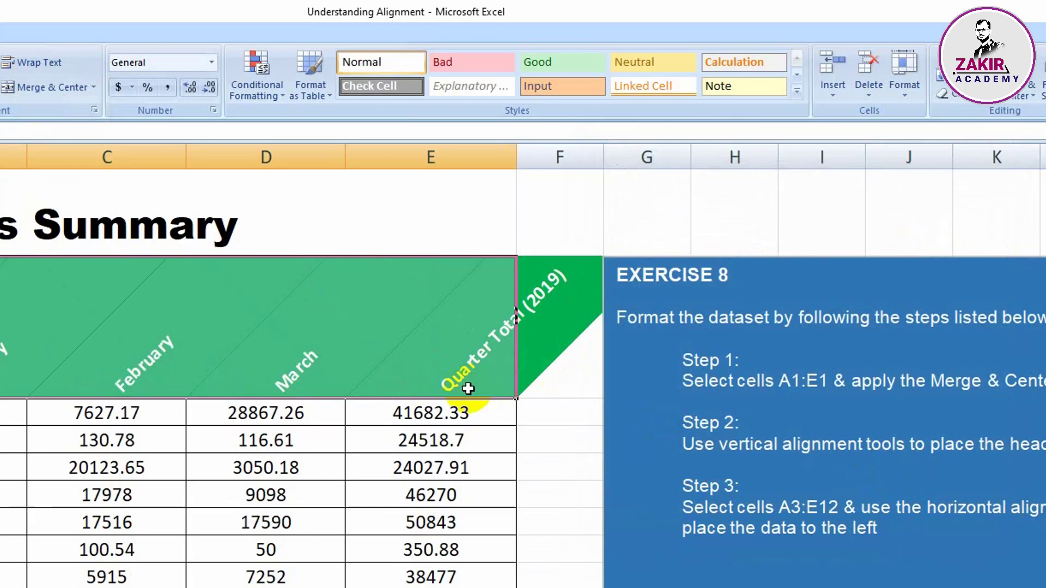
Set the text orientation of header cells A2:E2 to 0 degrees in the cell alignment settings
{"action": "left_click", "coordinate": [195, 62]}
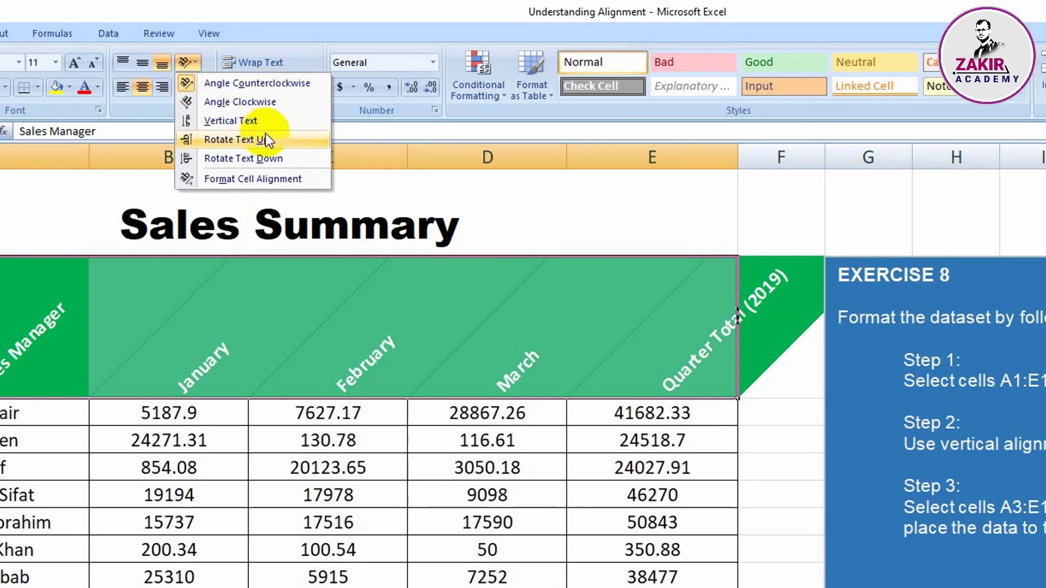
{"action": "left_click", "coordinate": [264, 179]}
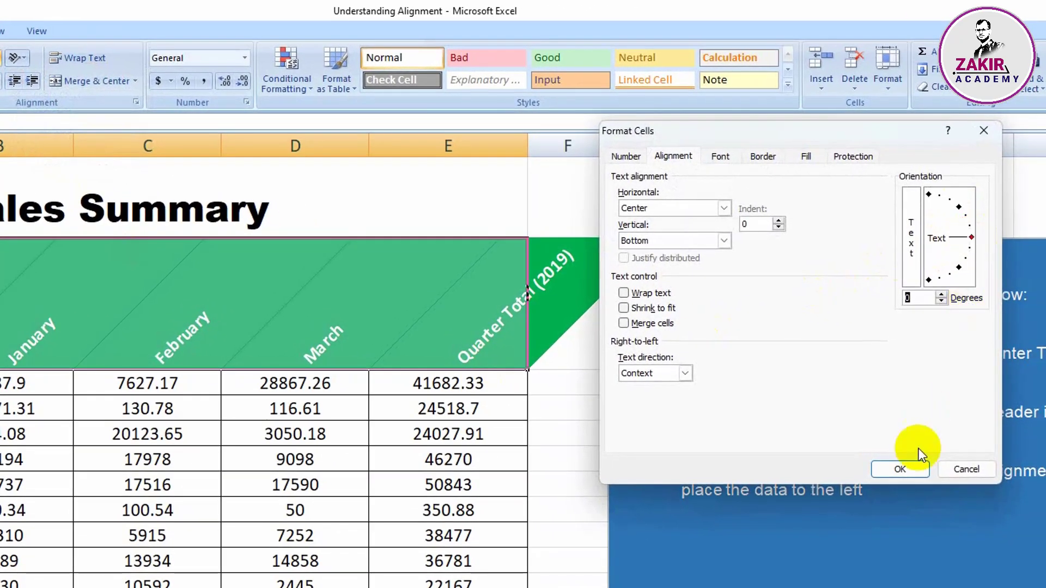
{"action": "left_click", "coordinate": [1045, 510]}
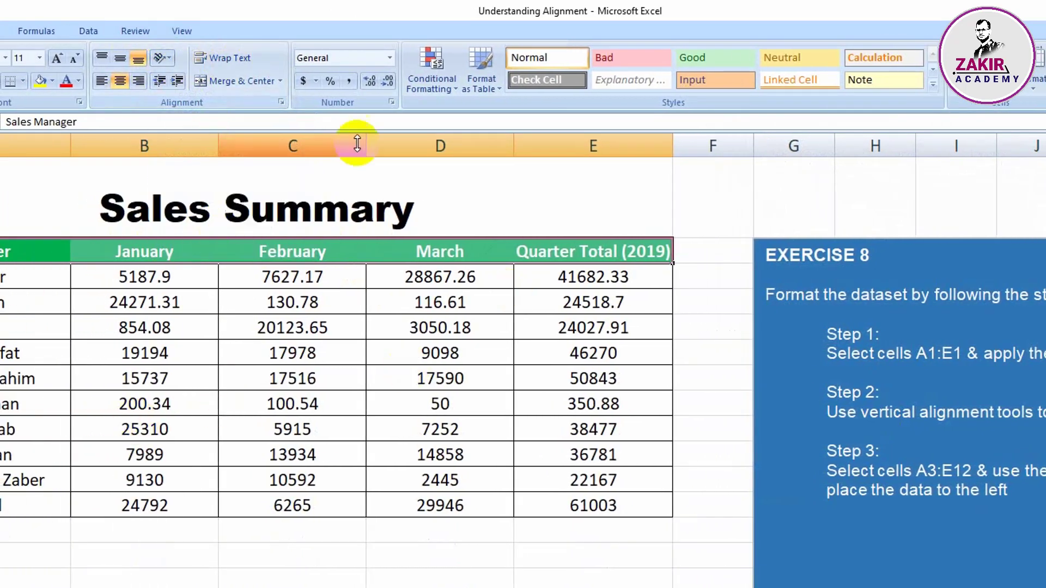
{"action": "left_click", "coordinate": [474, 570]}
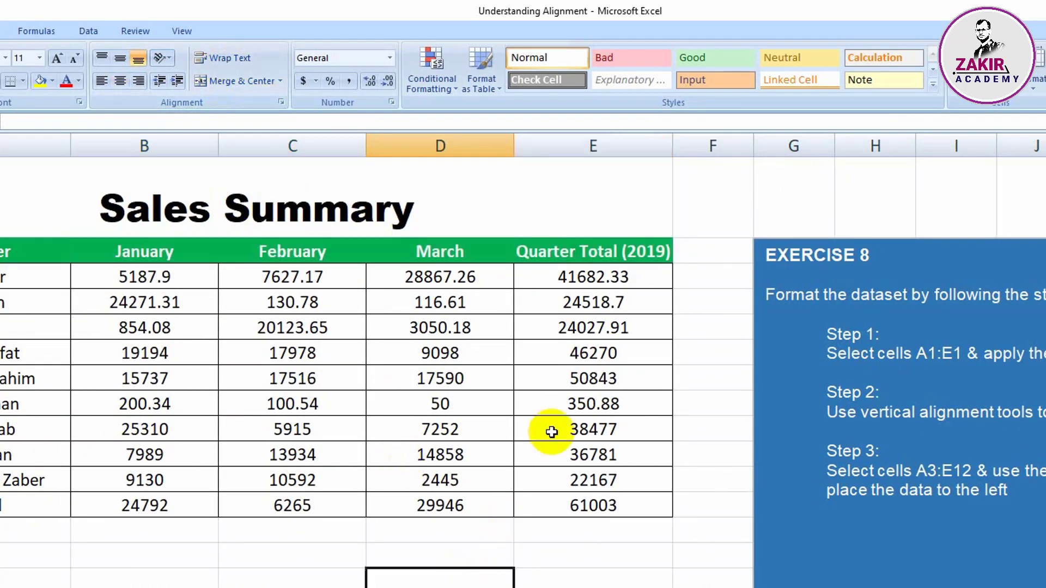
{"action": "left_click", "coordinate": [176, 554]}
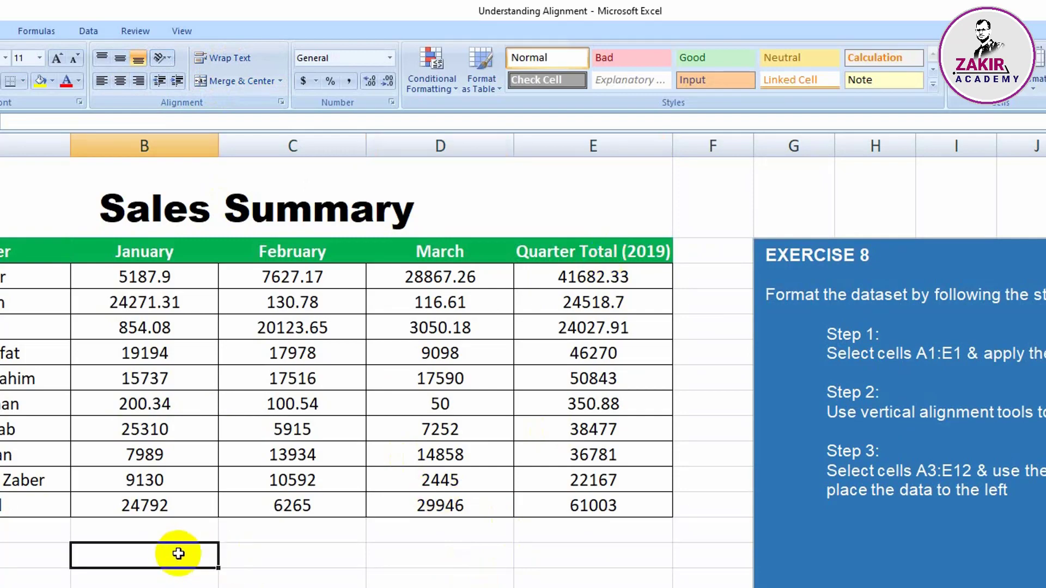
Narrow the Sales Manager column A to about the width of its header text
{"action": "left_click", "coordinate": [11, 480]}
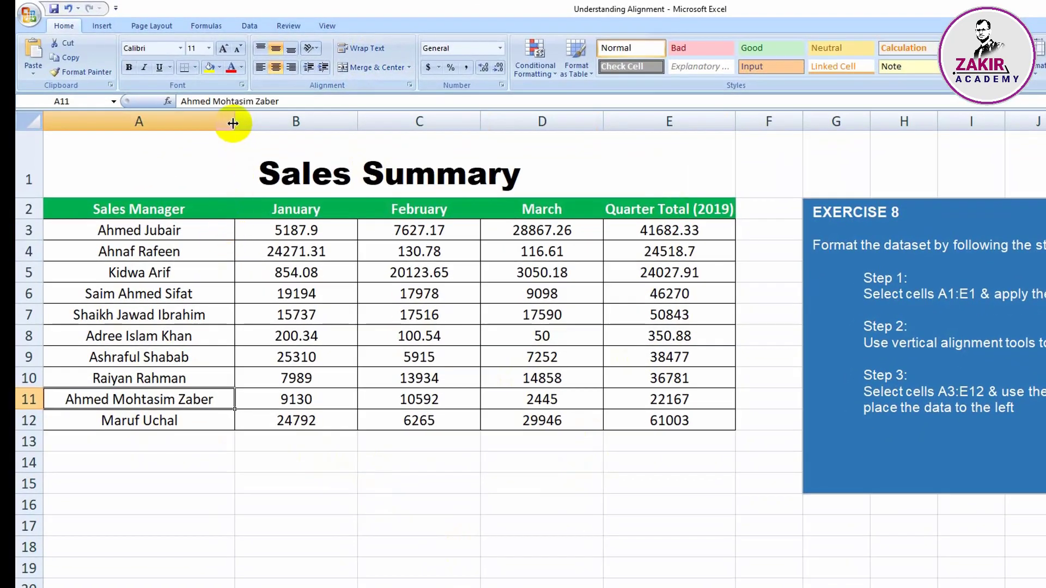
{"action": "left_click_drag", "start_coordinate": [234, 122], "coordinate": [147, 120]}
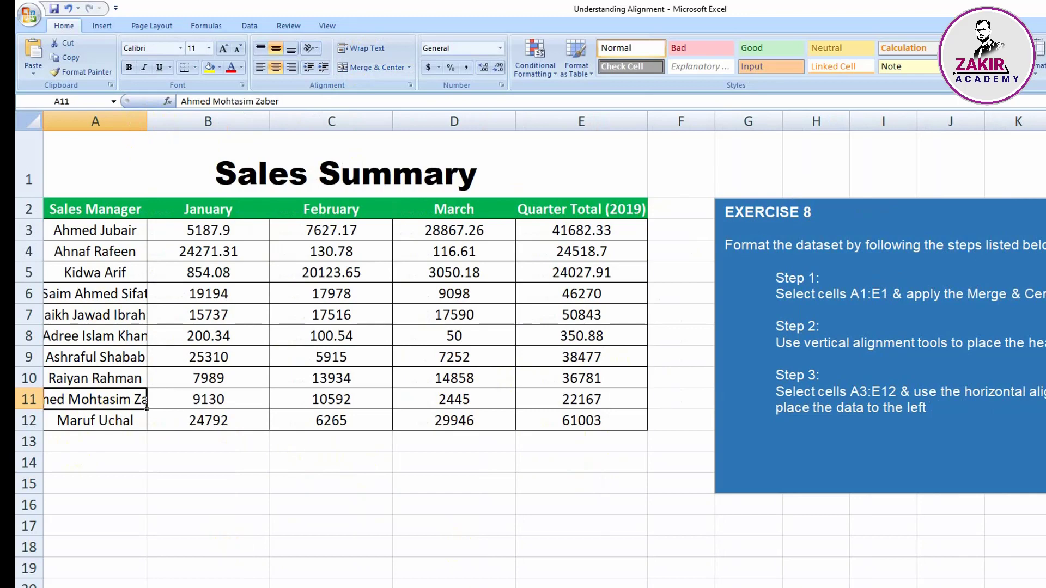
{"action": "left_click", "coordinate": [168, 483]}
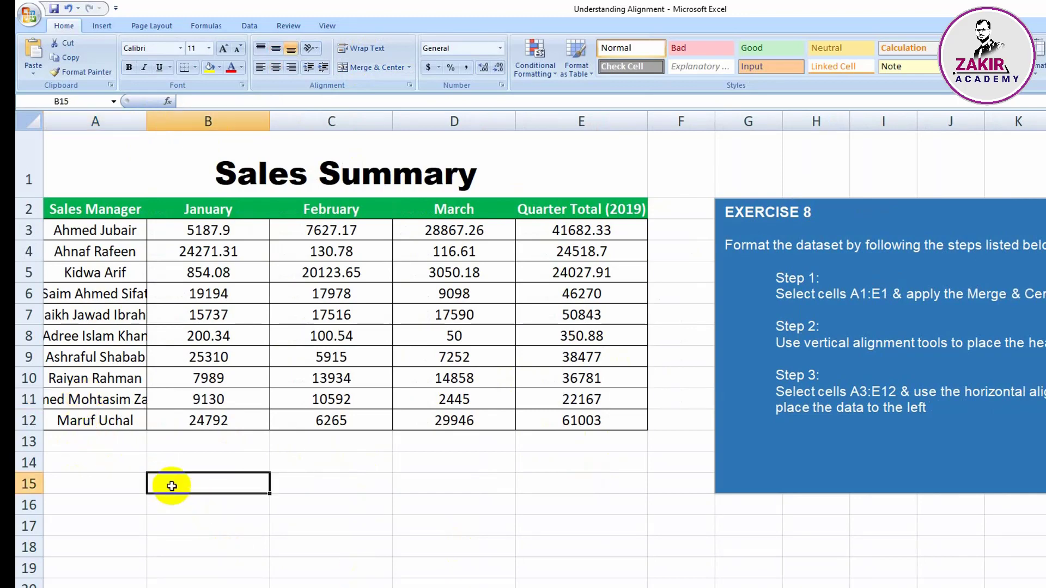
Turn Wrap Text on and off twice for the long name in cell A11
{"action": "left_click", "coordinate": [102, 403]}
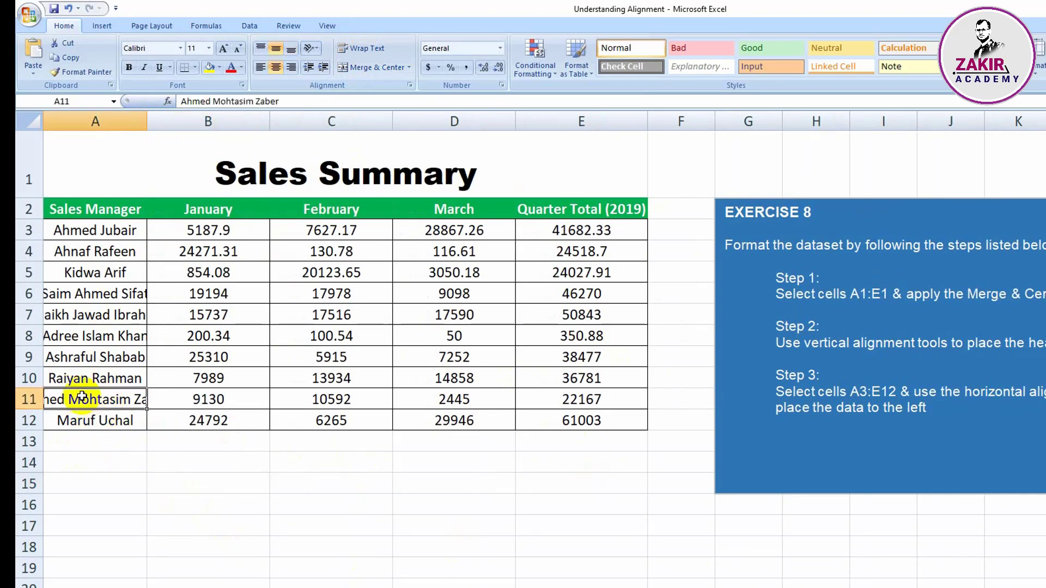
{"action": "left_click", "coordinate": [360, 49]}
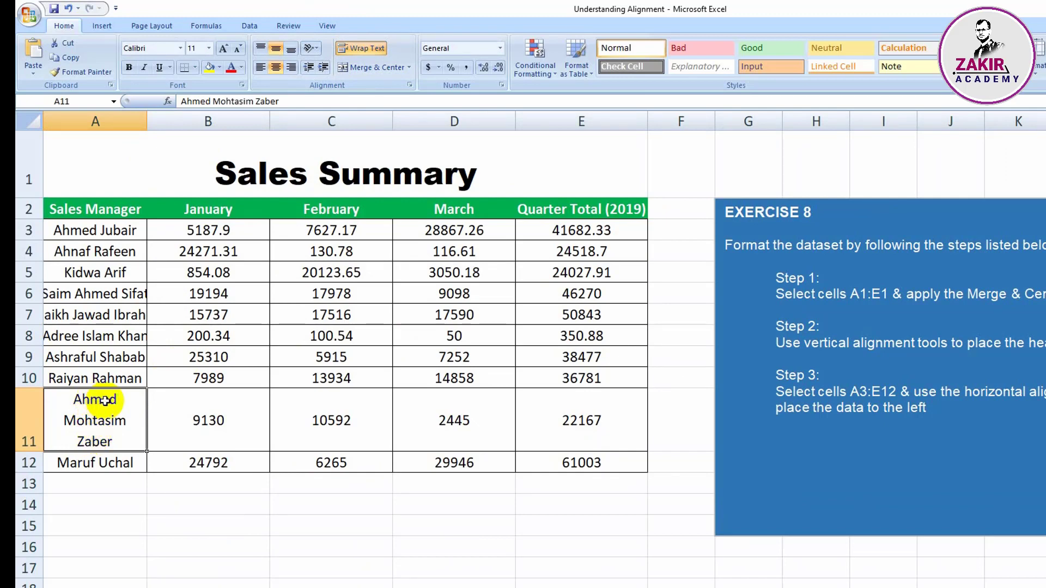
{"action": "left_click", "coordinate": [361, 48]}
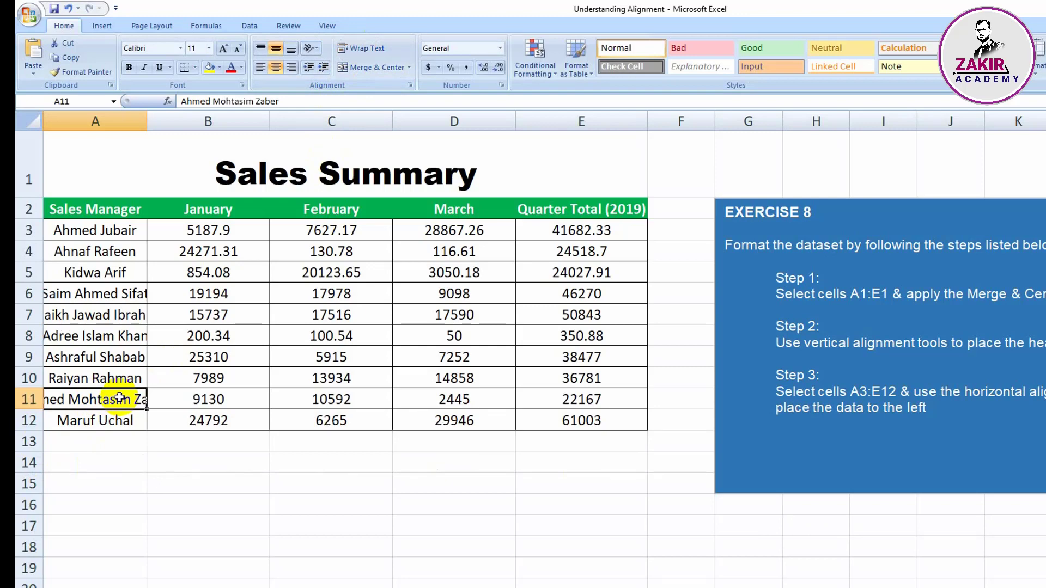
{"action": "left_click", "coordinate": [361, 49]}
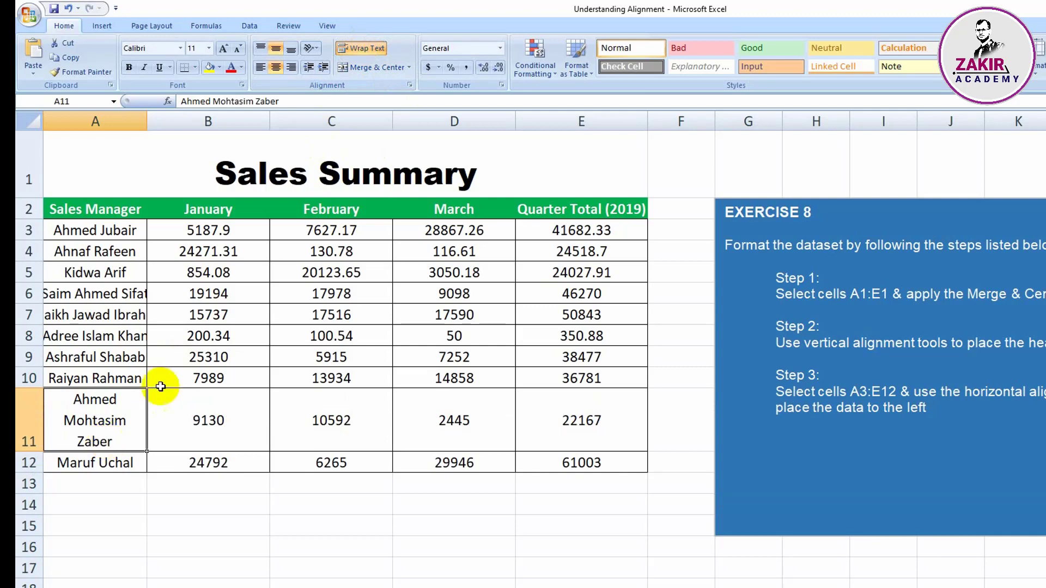
{"action": "left_click", "coordinate": [364, 49]}
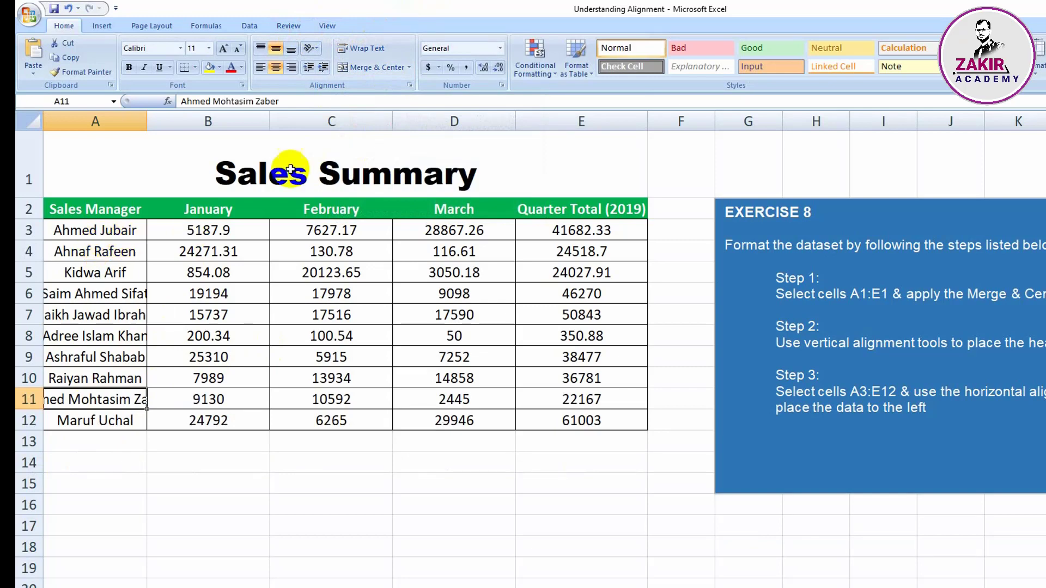
Increase the indent of the names in A3:A12, and decrease it again until they align with the cells' left edge
{"action": "left_click_drag", "start_coordinate": [120, 232], "coordinate": [87, 420]}
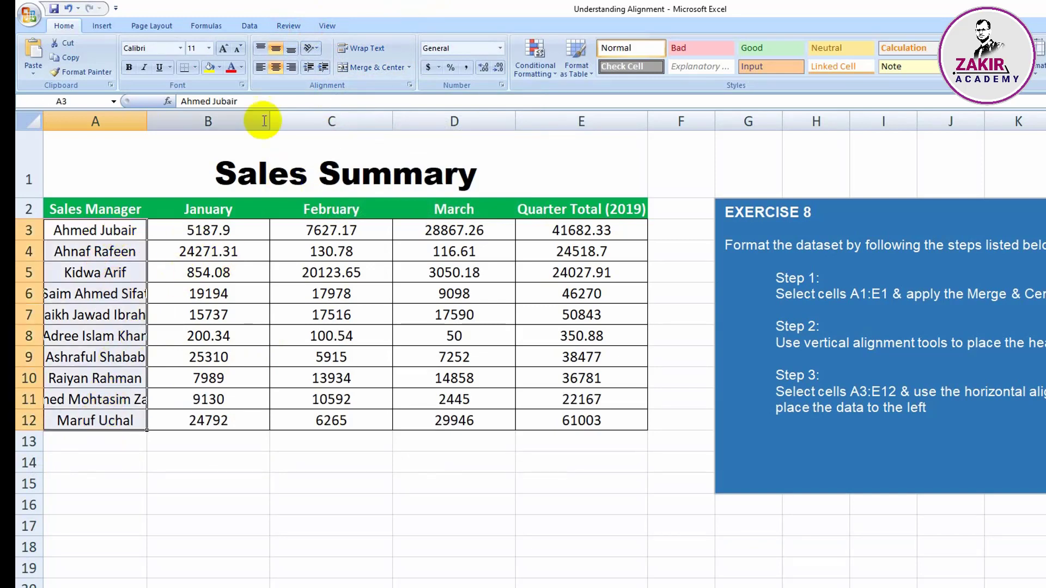
{"action": "left_click", "coordinate": [324, 68]}
{"action": "left_click", "coordinate": [324, 67]}
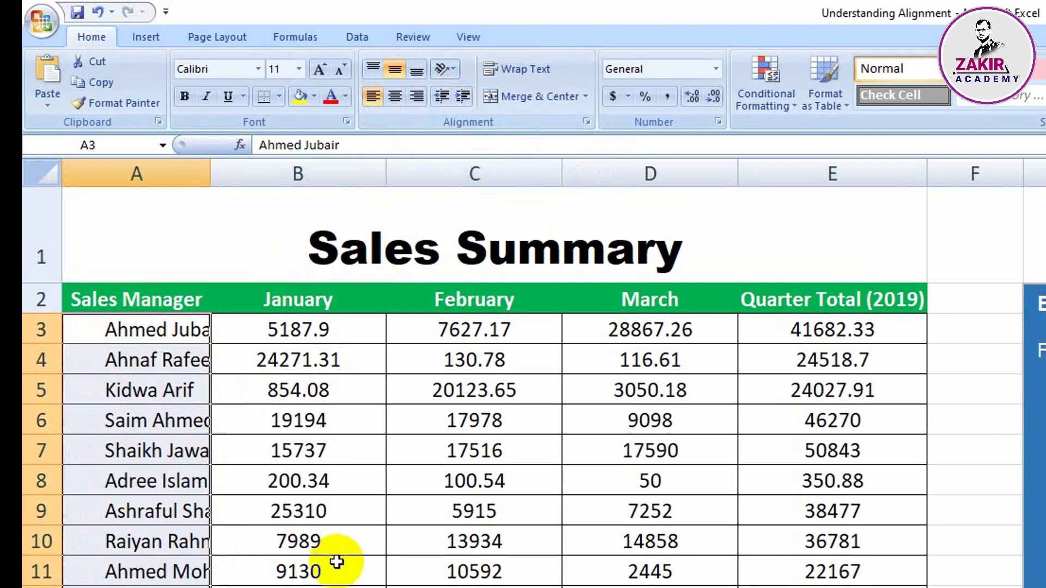
{"action": "left_click", "coordinate": [441, 95]}
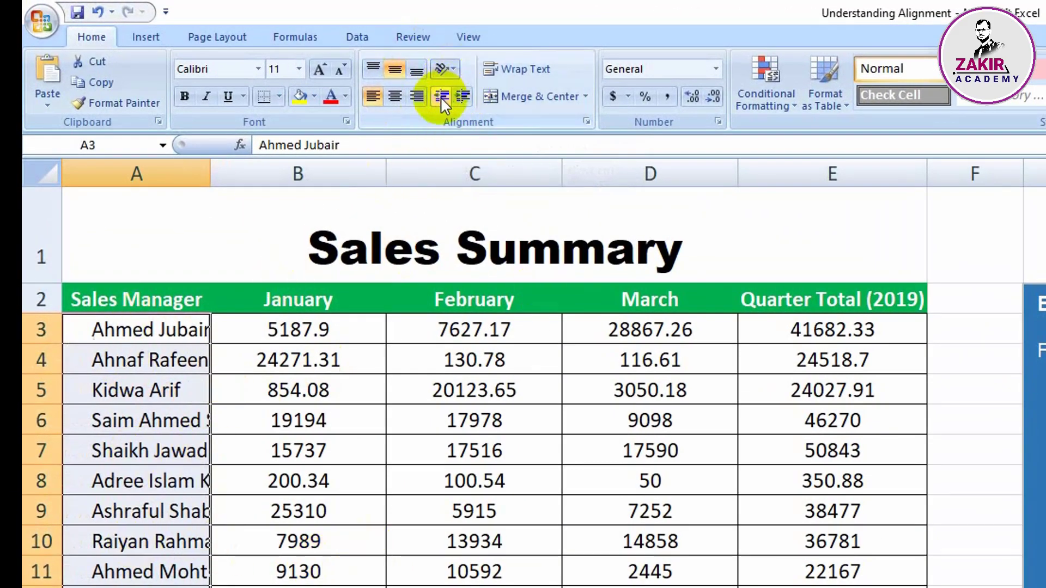
{"action": "left_click", "coordinate": [440, 97]}
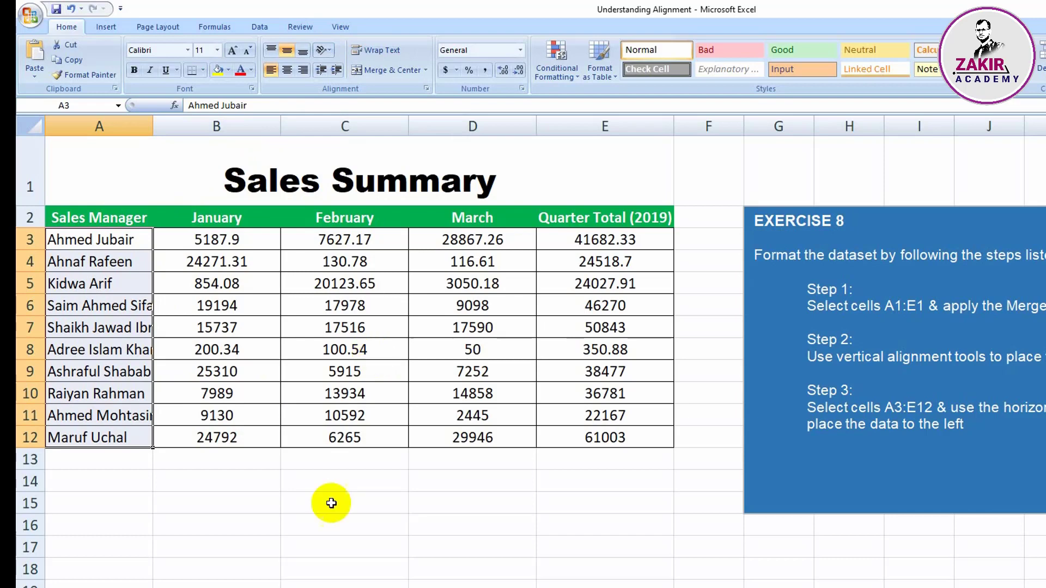
{"action": "left_click", "coordinate": [337, 458]}
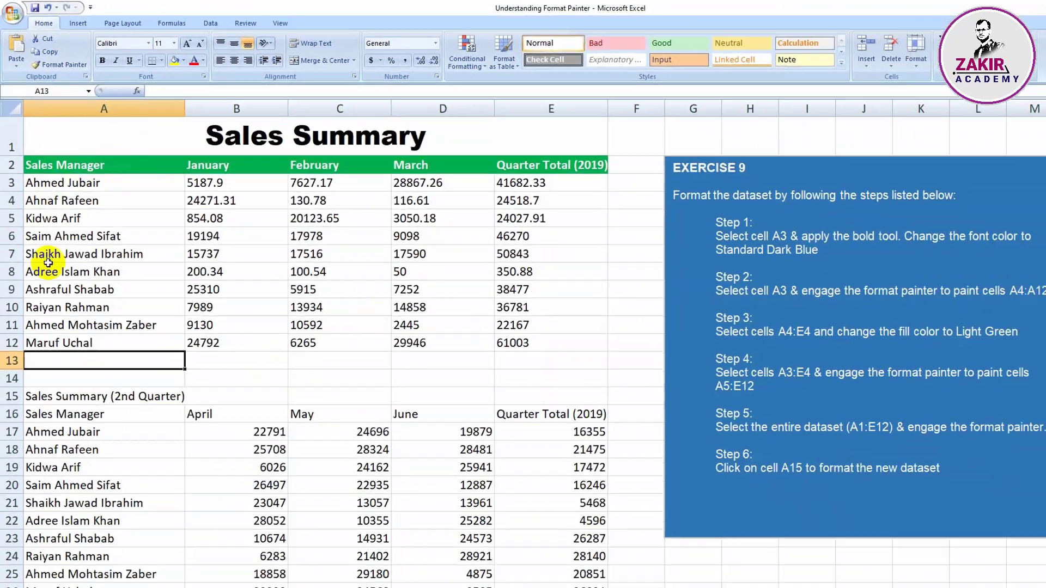
Apply All Borders to cells A2:E12 of the Exercise 9 Sales Summary dataset in the Understanding Format Painter workbook
{"action": "scroll", "coordinate": [319, 408], "scroll_direction": "down", "scroll_amount": 3}
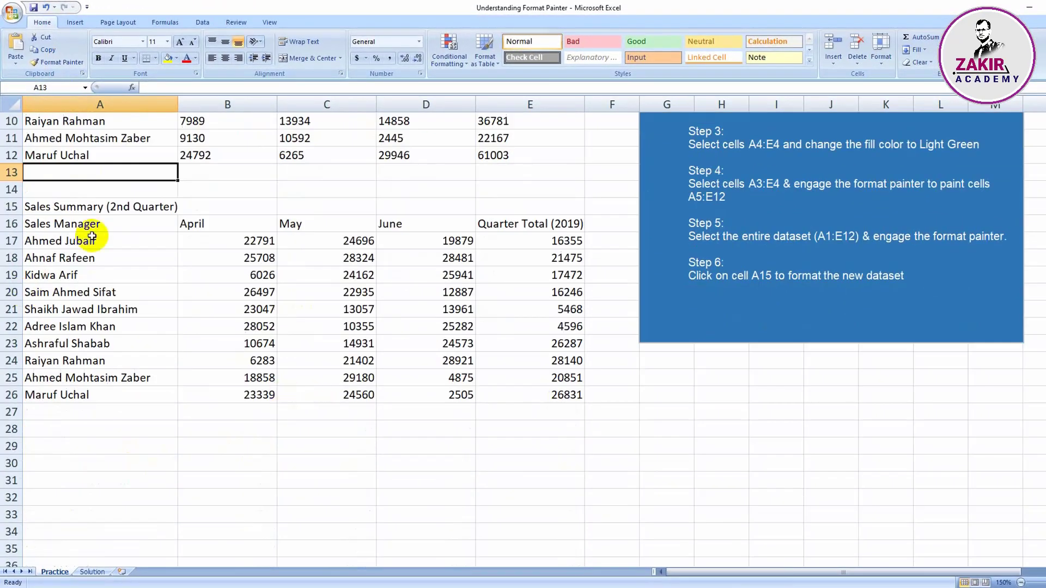
{"action": "scroll", "coordinate": [193, 345], "scroll_direction": "up", "scroll_amount": 3}
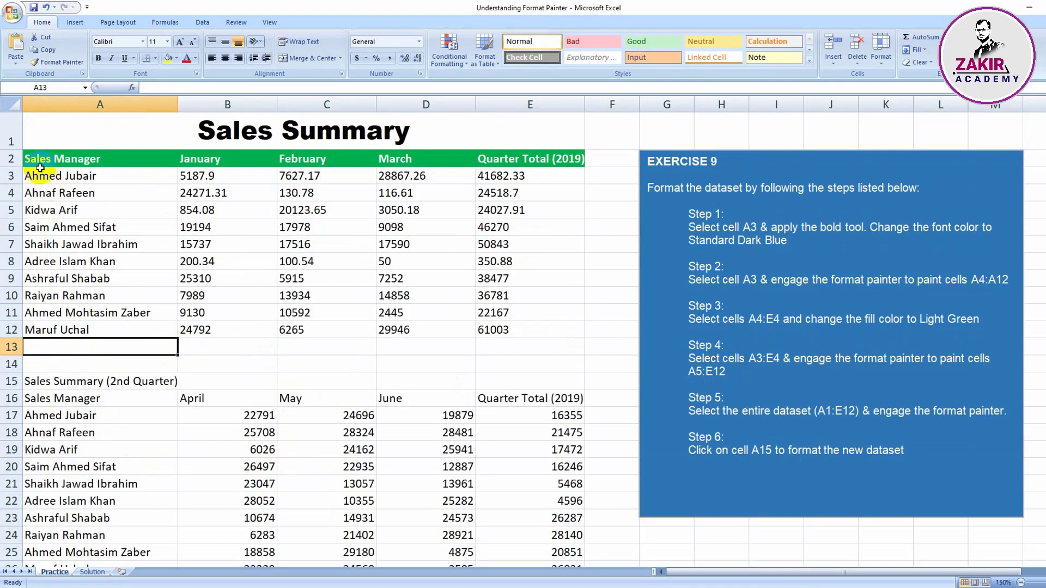
{"action": "left_click_drag", "start_coordinate": [31, 161], "coordinate": [491, 330]}
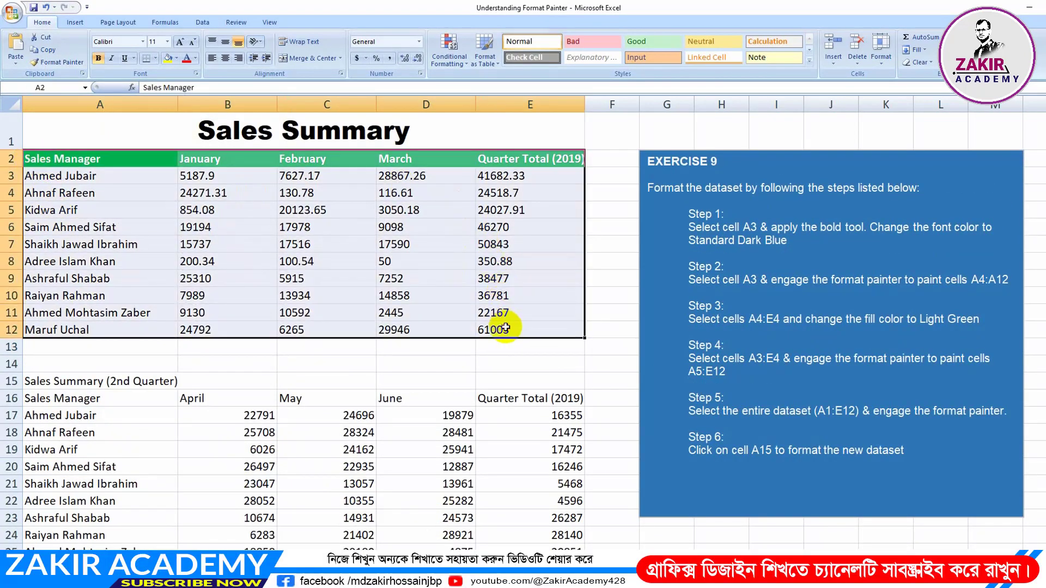
{"action": "left_click", "coordinate": [155, 59]}
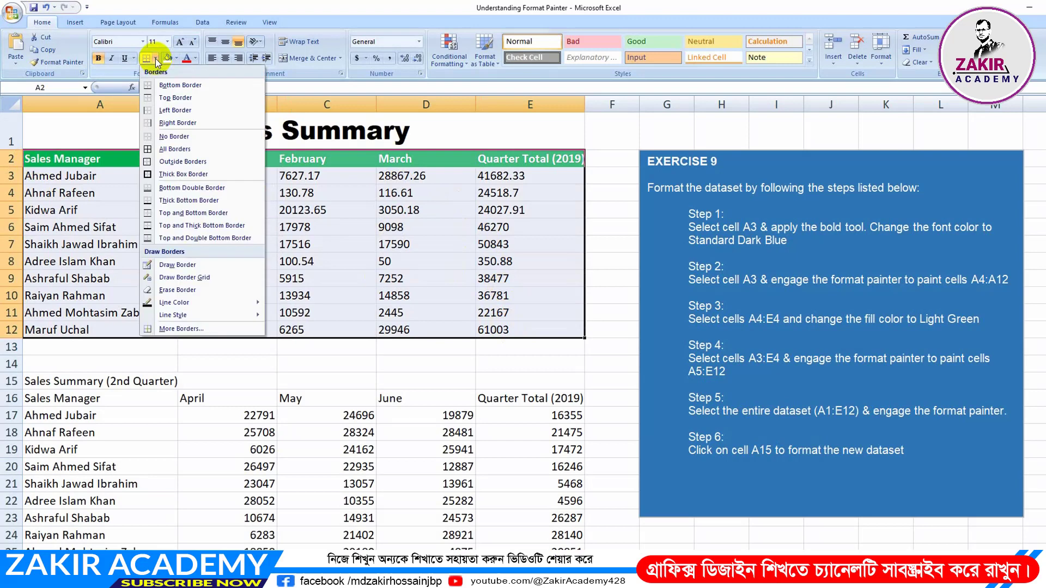
{"action": "left_click", "coordinate": [163, 143]}
Fill the data cells A3:E12 with the light gold theme color
{"action": "left_click", "coordinate": [67, 175]}
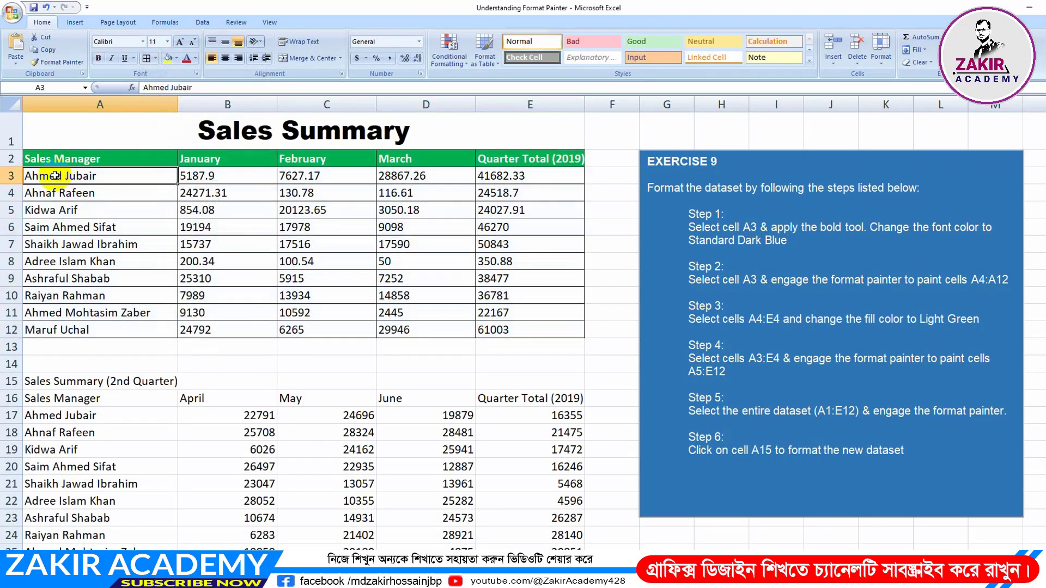
{"action": "left_click_drag", "start_coordinate": [54, 174], "coordinate": [538, 331]}
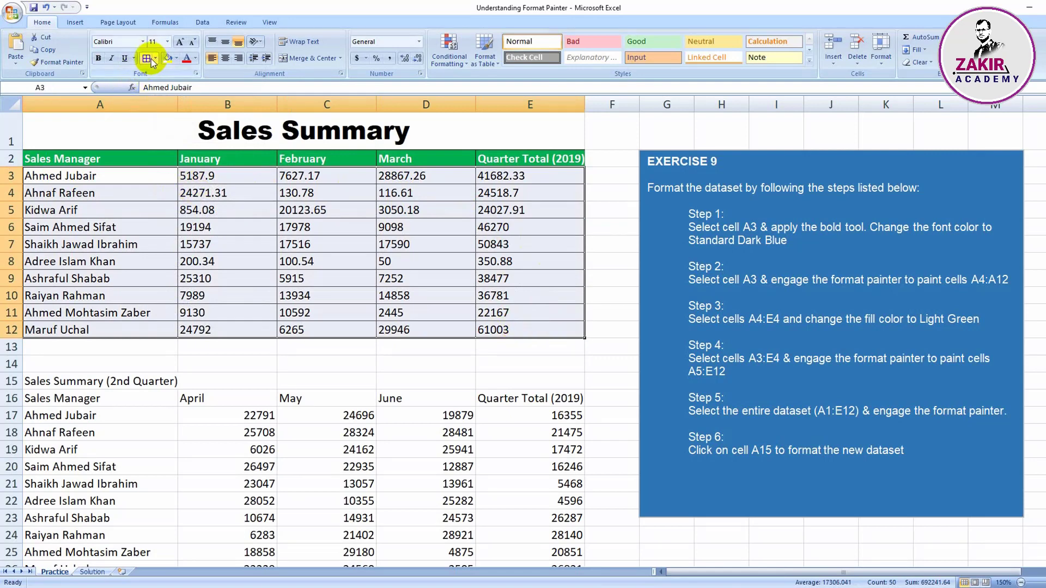
{"action": "left_click", "coordinate": [176, 58]}
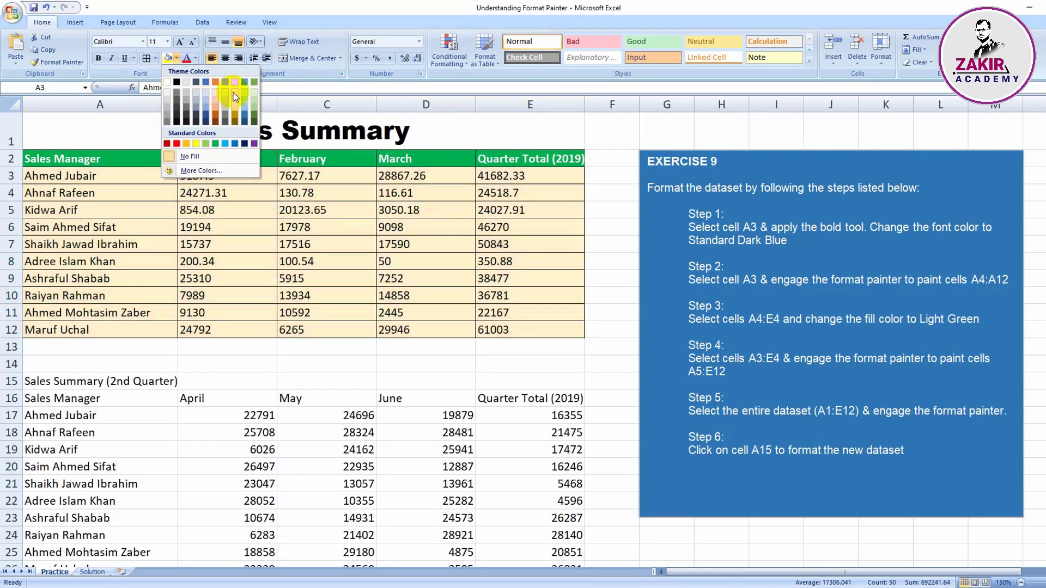
{"action": "left_click", "coordinate": [235, 96]}
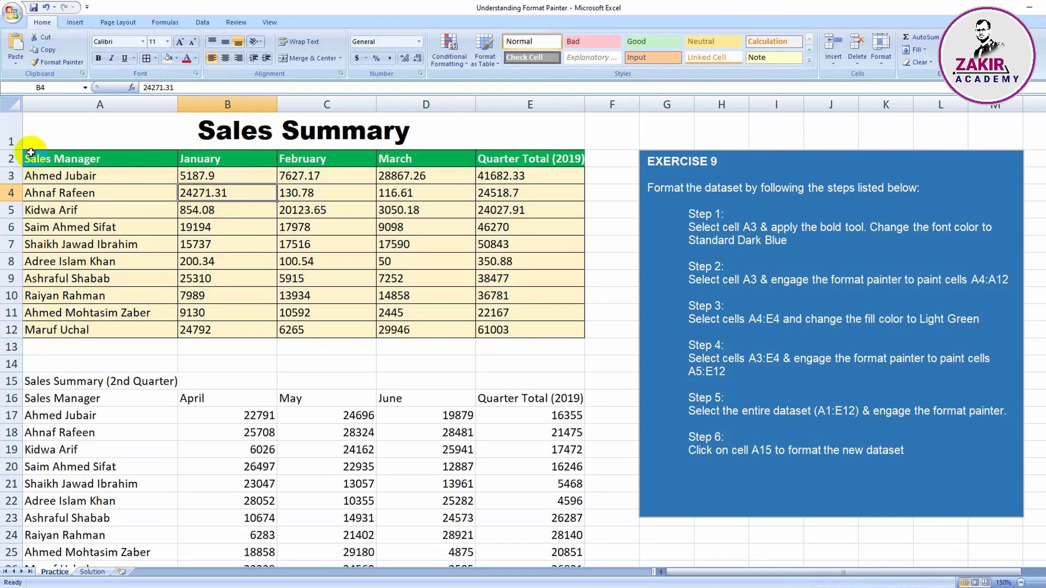
Select the header cells A2:E2 and compare the formatted table with the unformatted 2nd Quarter dataset beneath it
{"action": "left_click_drag", "start_coordinate": [30, 158], "coordinate": [537, 164]}
{"action": "scroll", "coordinate": [420, 240], "scroll_direction": "down", "scroll_amount": 2}
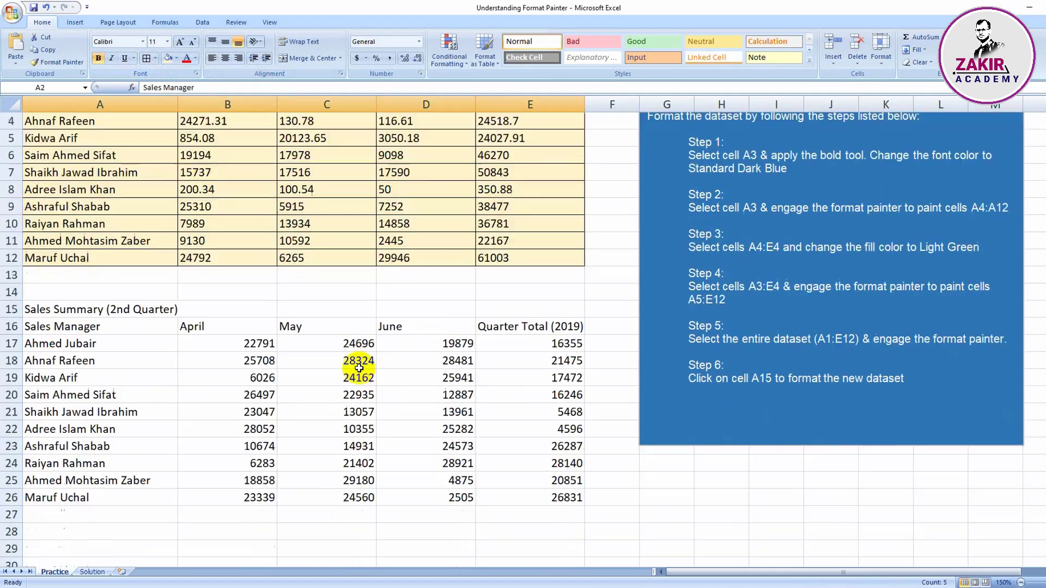
{"action": "scroll", "coordinate": [318, 400], "scroll_direction": "up", "scroll_amount": 2}
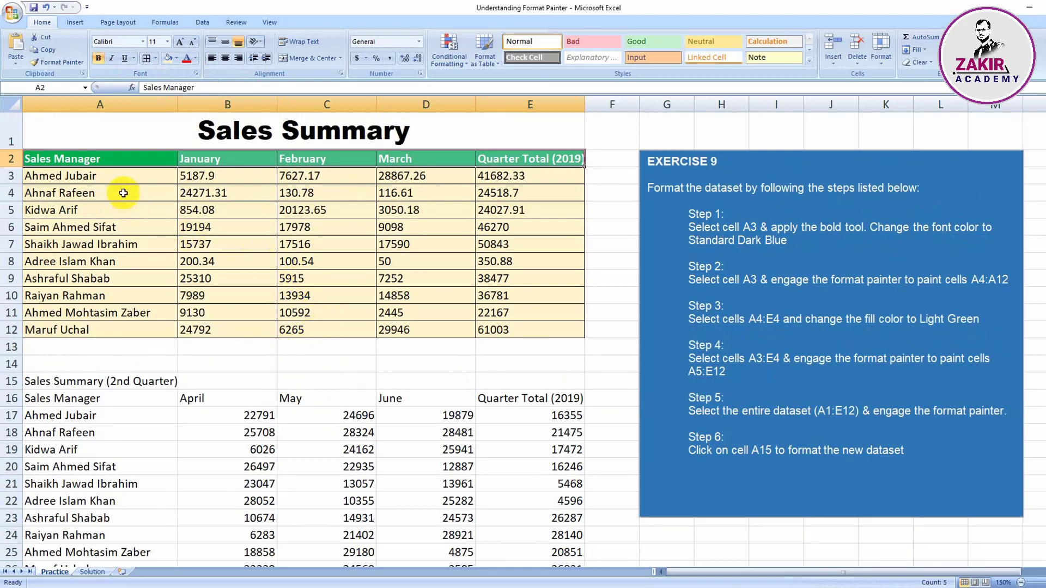
Copy the formatting of the Sales Summary title in A1 onto the 2nd Quarter title in A15 using Format Painter
{"action": "left_click", "coordinate": [255, 136]}
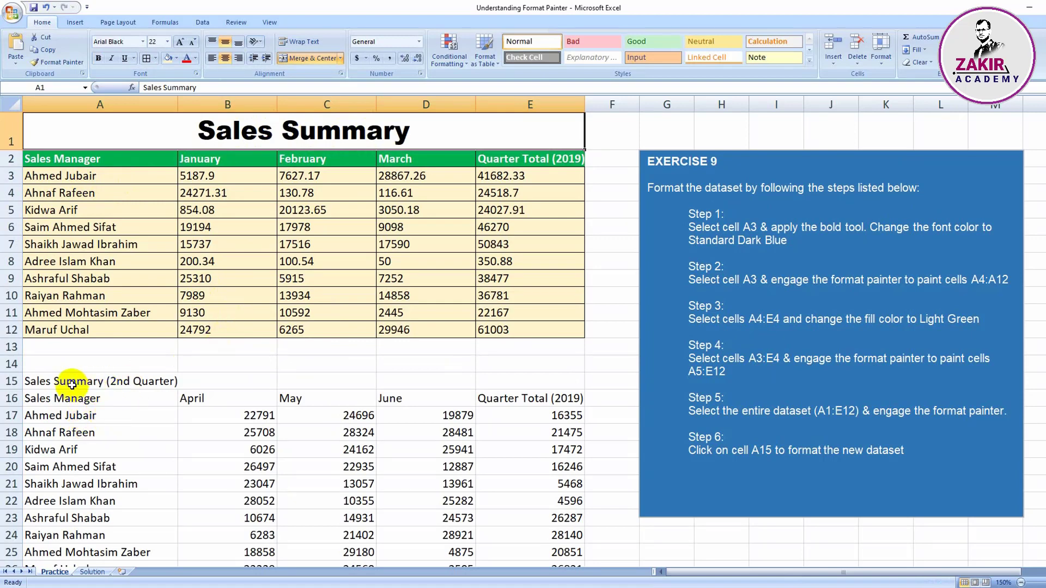
{"action": "left_click", "coordinate": [54, 64]}
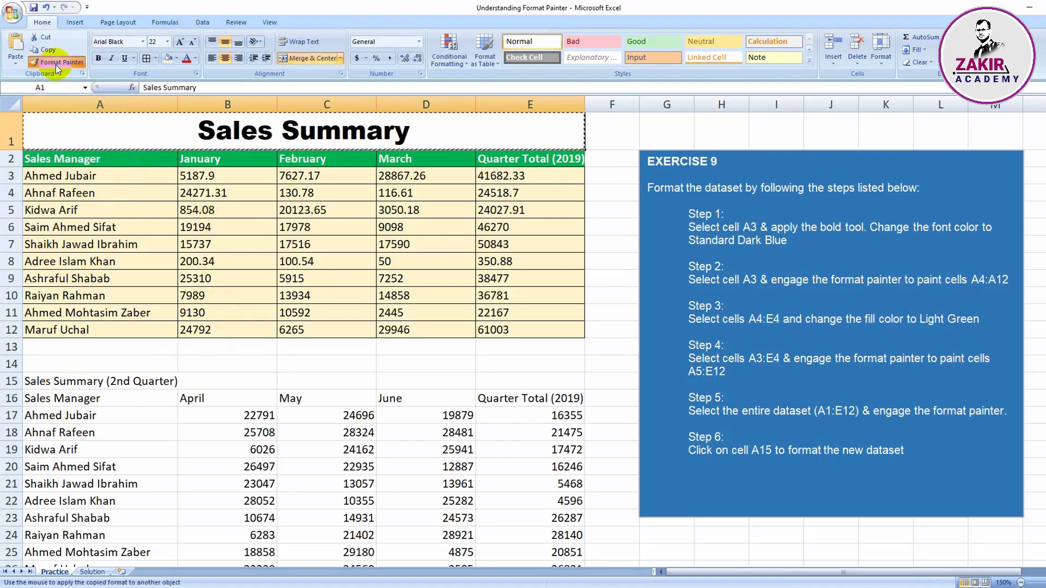
{"action": "scroll", "coordinate": [362, 317], "scroll_direction": "down", "scroll_amount": 2}
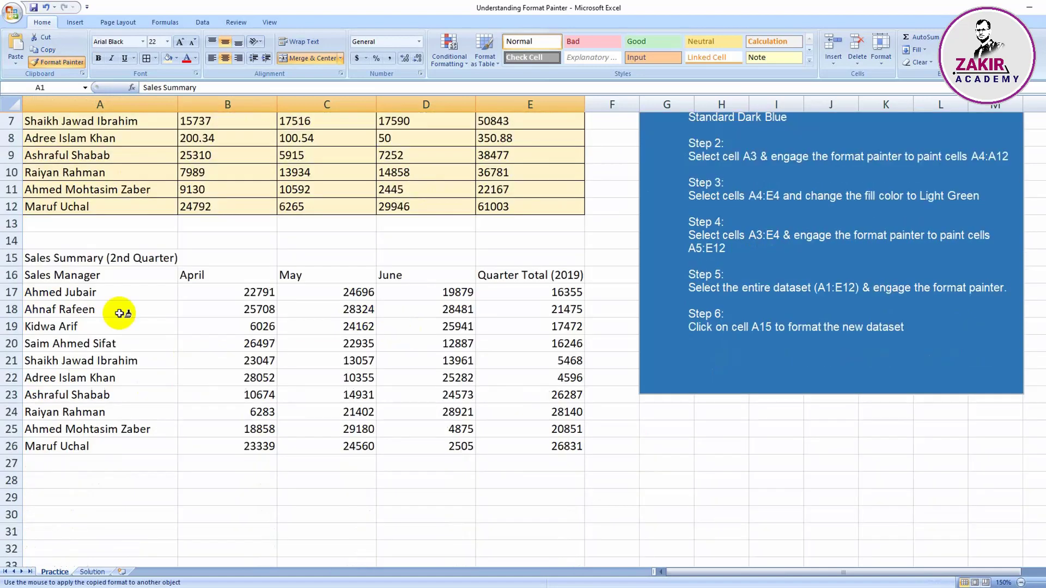
{"action": "left_click", "coordinate": [33, 258]}
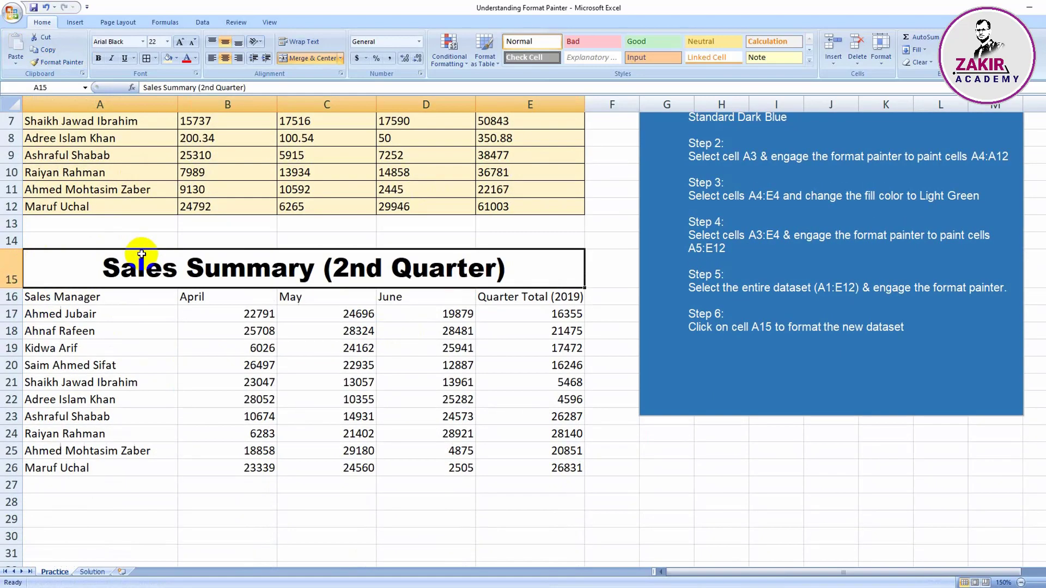
Copy the formatting of header cells A2:E2 onto the 2nd Quarter headers in A16:E16 using Format Painter
{"action": "scroll", "coordinate": [336, 261], "scroll_direction": "up", "scroll_amount": 2}
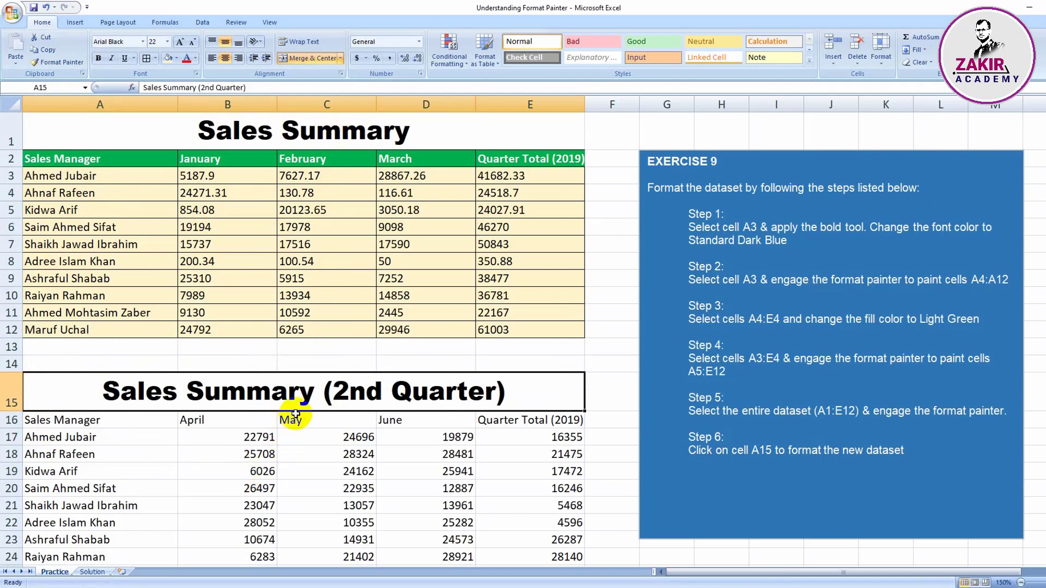
{"action": "left_click_drag", "start_coordinate": [46, 158], "coordinate": [523, 160]}
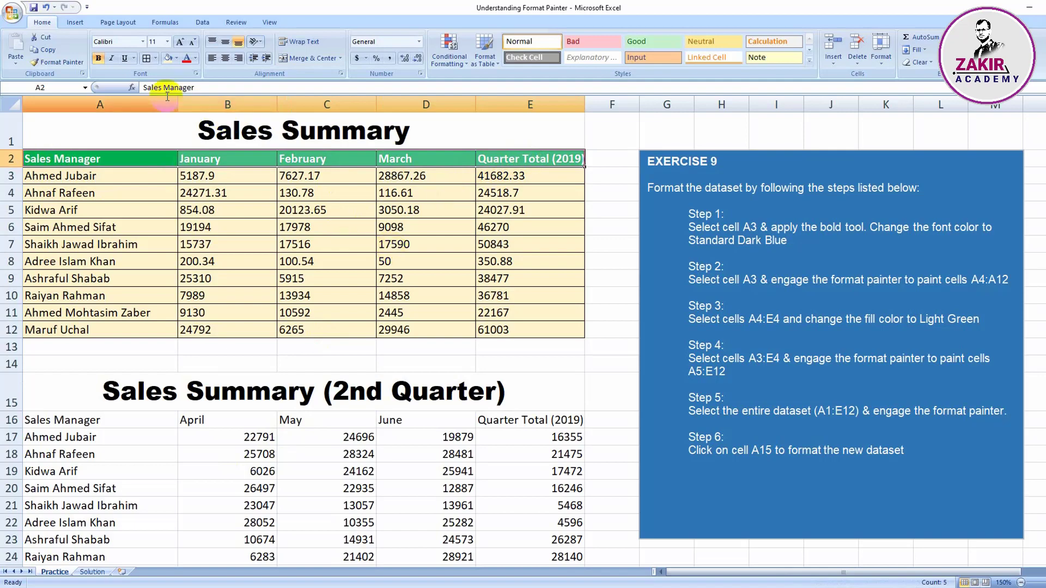
{"action": "left_click", "coordinate": [63, 67]}
{"action": "scroll", "coordinate": [332, 312], "scroll_direction": "down", "scroll_amount": 3}
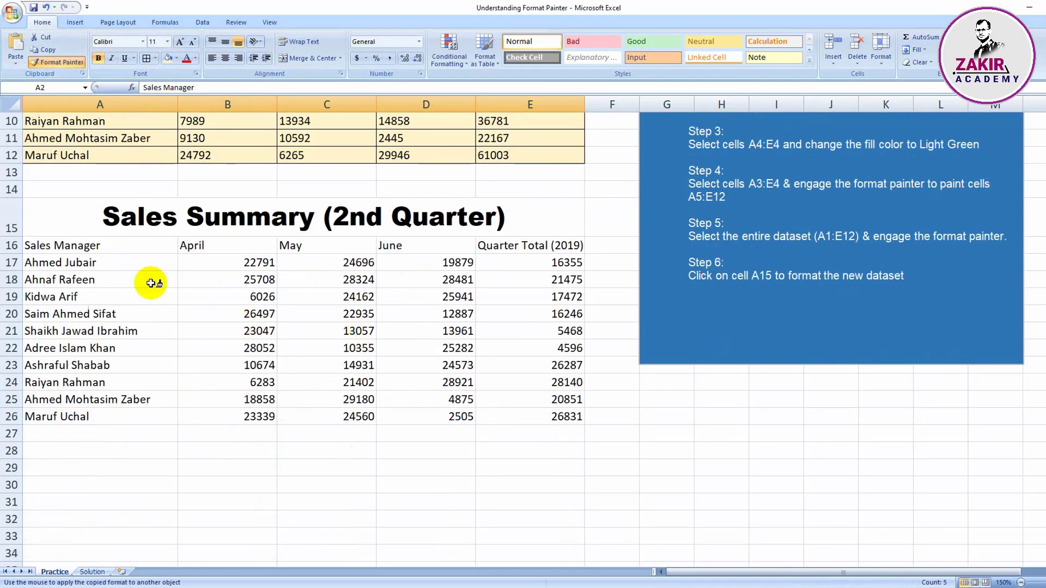
{"action": "left_click_drag", "start_coordinate": [23, 246], "coordinate": [523, 244]}
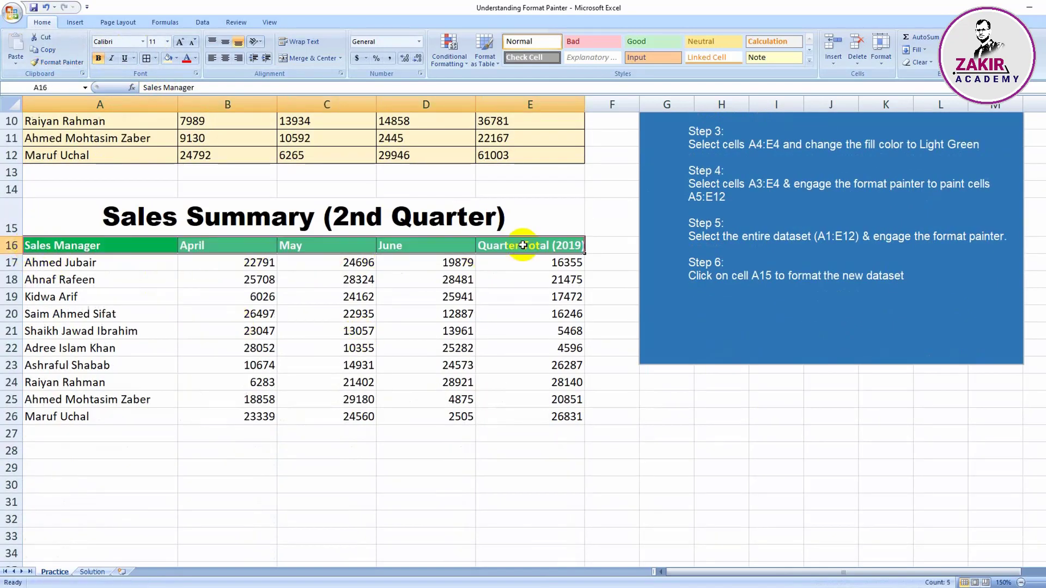
Copy the formatting of data cells A4:E12 onto the 2nd Quarter data in A17:E26 using Format Painter
{"action": "scroll", "coordinate": [356, 430], "scroll_direction": "up", "scroll_amount": 2}
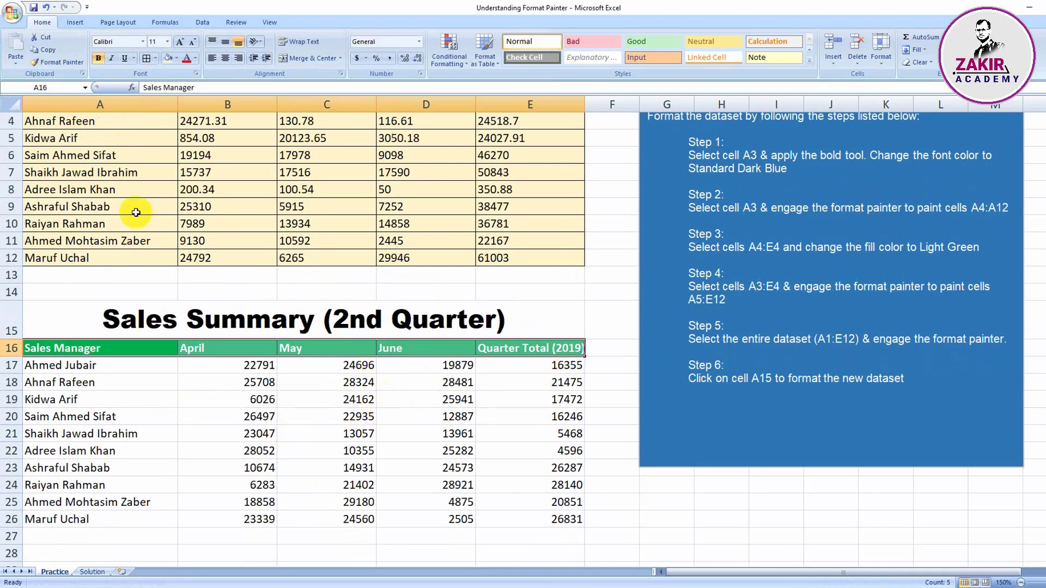
{"action": "left_click_drag", "start_coordinate": [28, 127], "coordinate": [559, 253]}
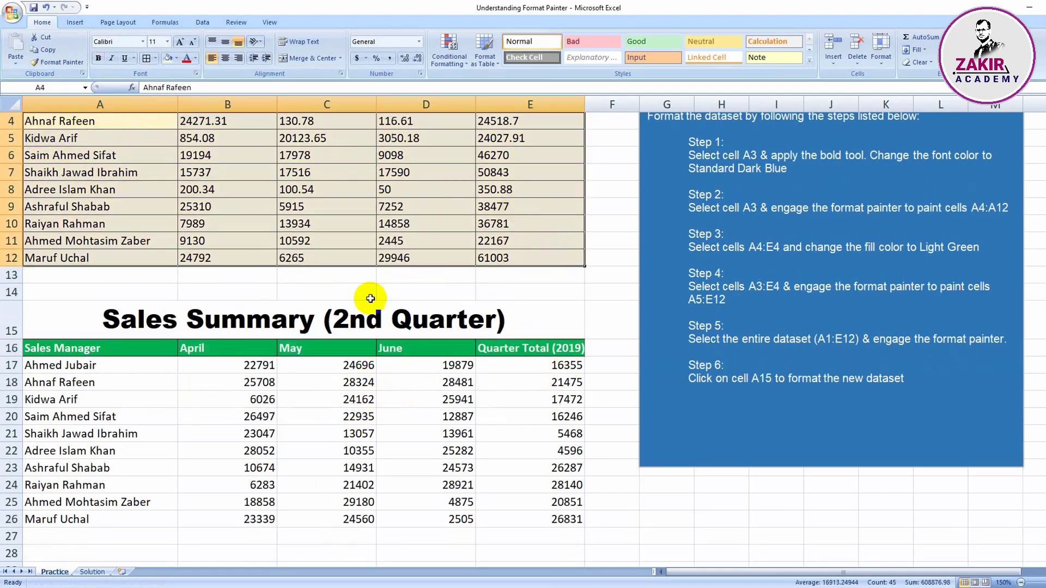
{"action": "scroll", "coordinate": [365, 286], "scroll_direction": "up", "scroll_amount": 1}
{"action": "left_click", "coordinate": [57, 61]}
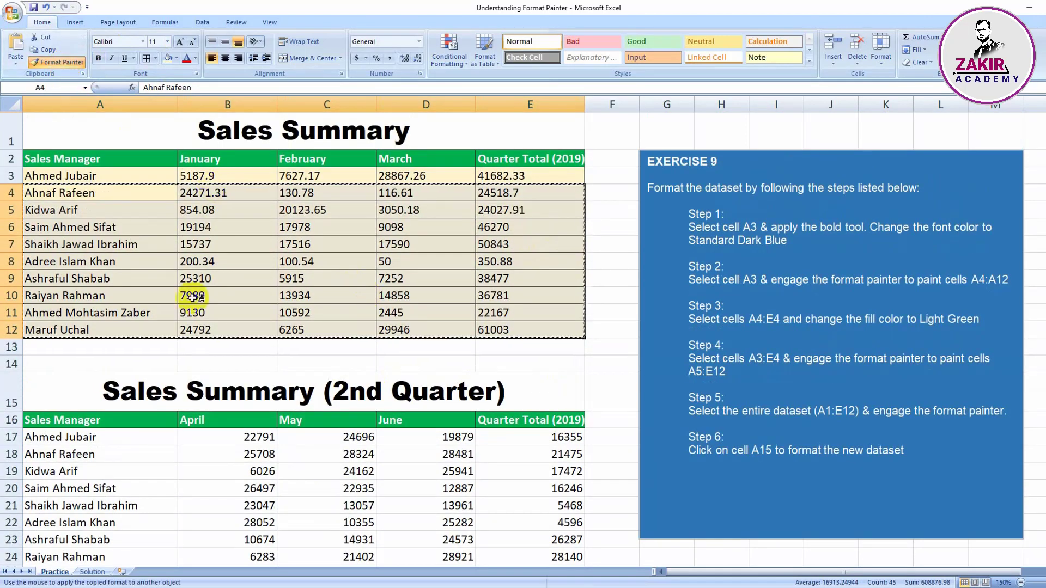
{"action": "scroll", "coordinate": [501, 405], "scroll_direction": "down", "scroll_amount": 5}
{"action": "left_click_drag", "start_coordinate": [27, 136], "coordinate": [515, 294]}
{"action": "scroll", "coordinate": [439, 402], "scroll_direction": "up", "scroll_amount": 3}
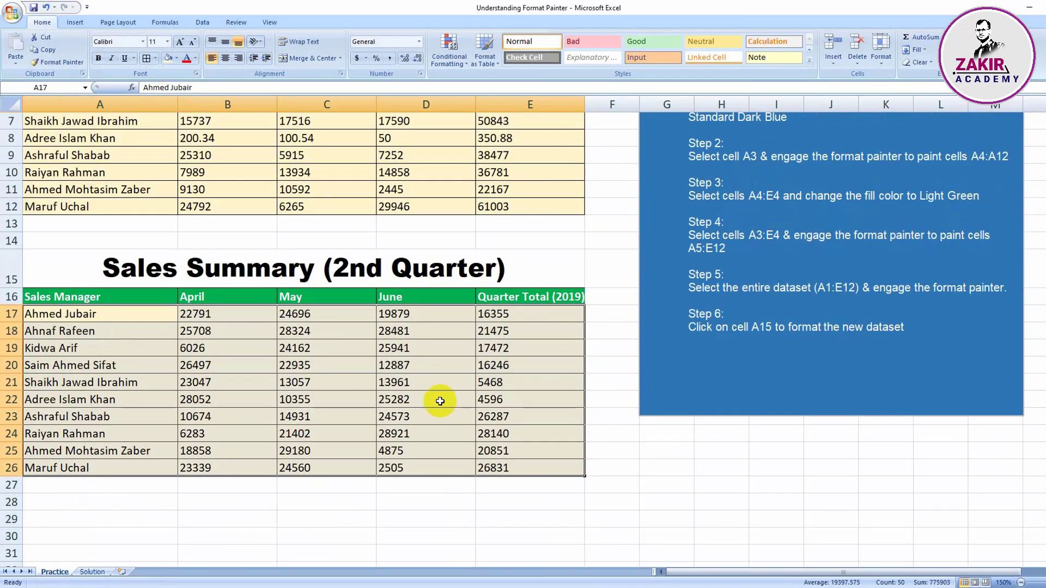
{"action": "scroll", "coordinate": [177, 129], "scroll_direction": "up", "scroll_amount": 2}
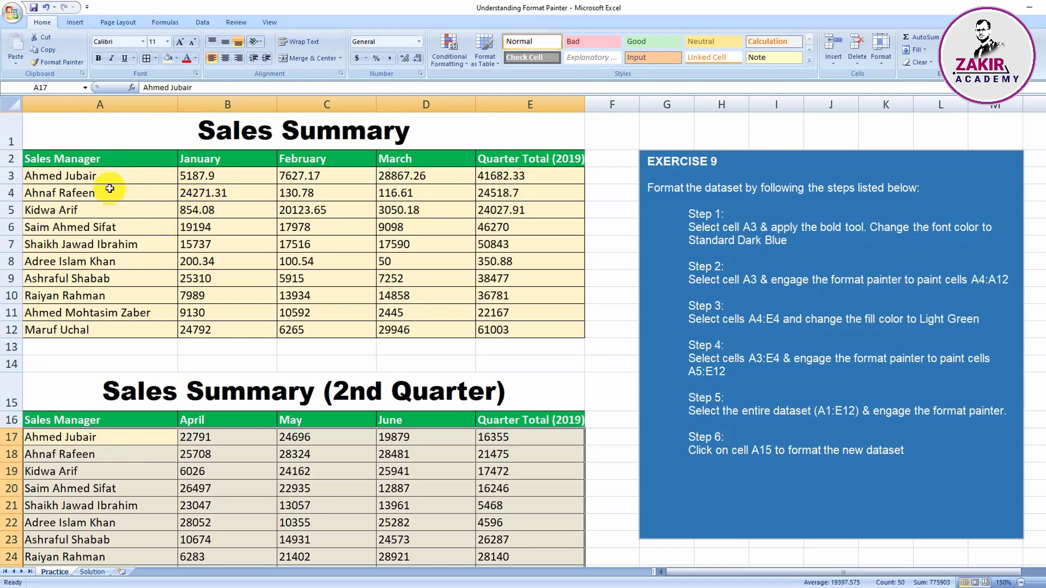
{"action": "left_click", "coordinate": [267, 361]}
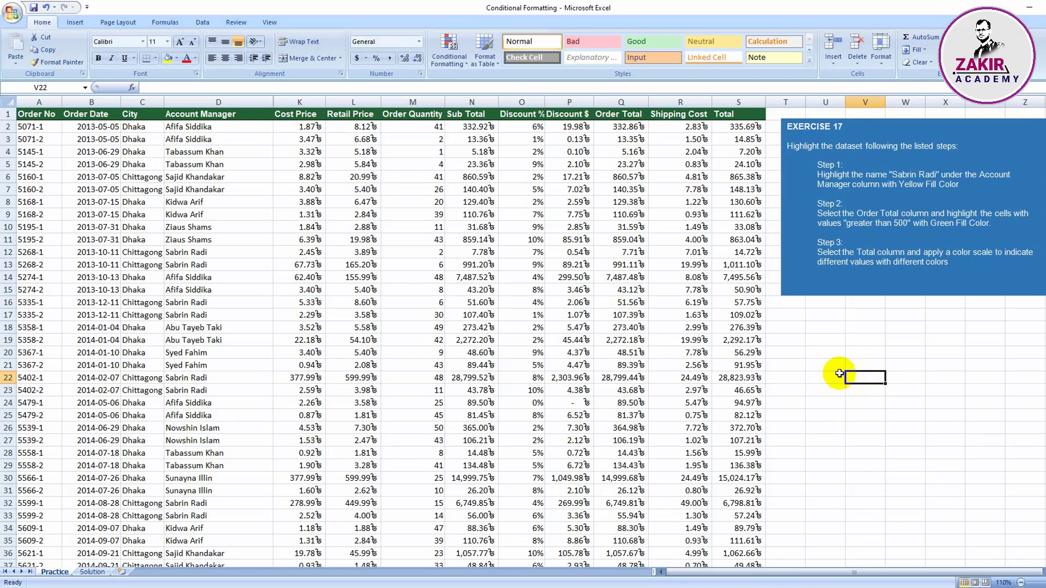
Select the Total column in the Conditional Formatting workbook and look through the Highlight Cells, Color Scales and Icon Sets conditional formatting options
{"action": "left_click", "coordinate": [737, 113]}
{"action": "left_click", "coordinate": [738, 102]}
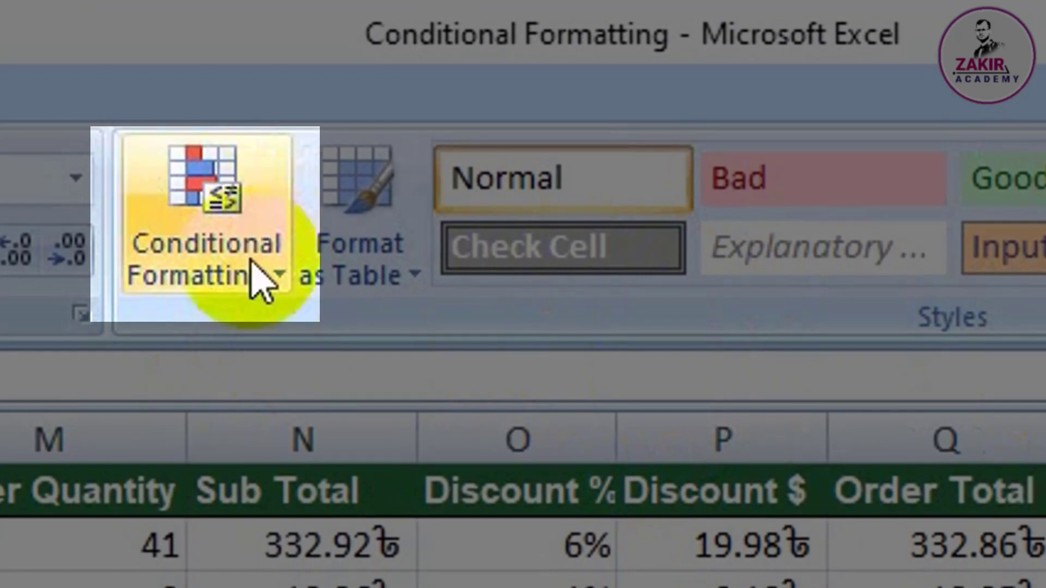
{"action": "left_click", "coordinate": [255, 261]}
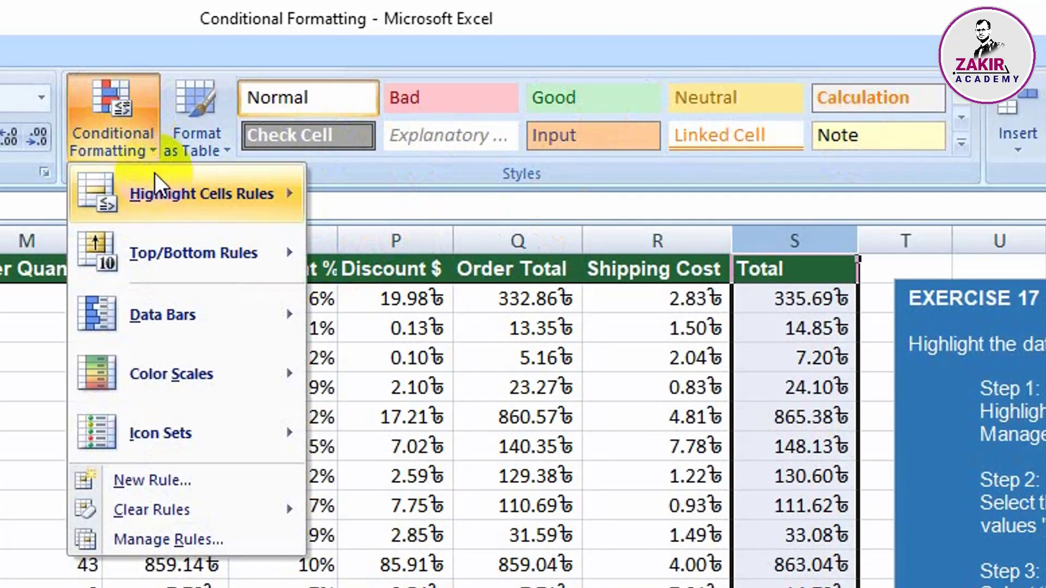
{"action": "mouse_move", "coordinate": [154, 214]}
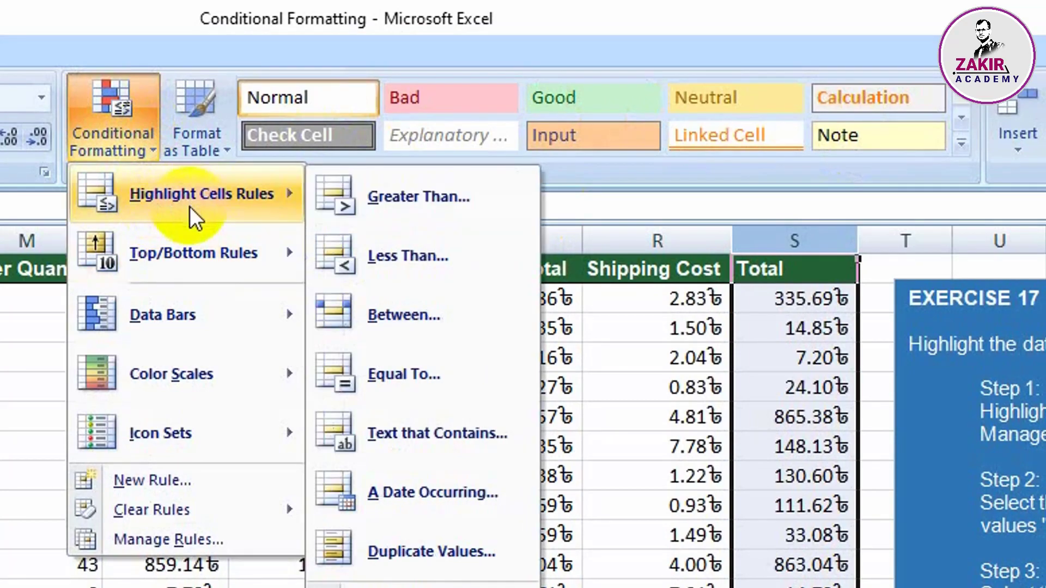
{"action": "mouse_move", "coordinate": [172, 268]}
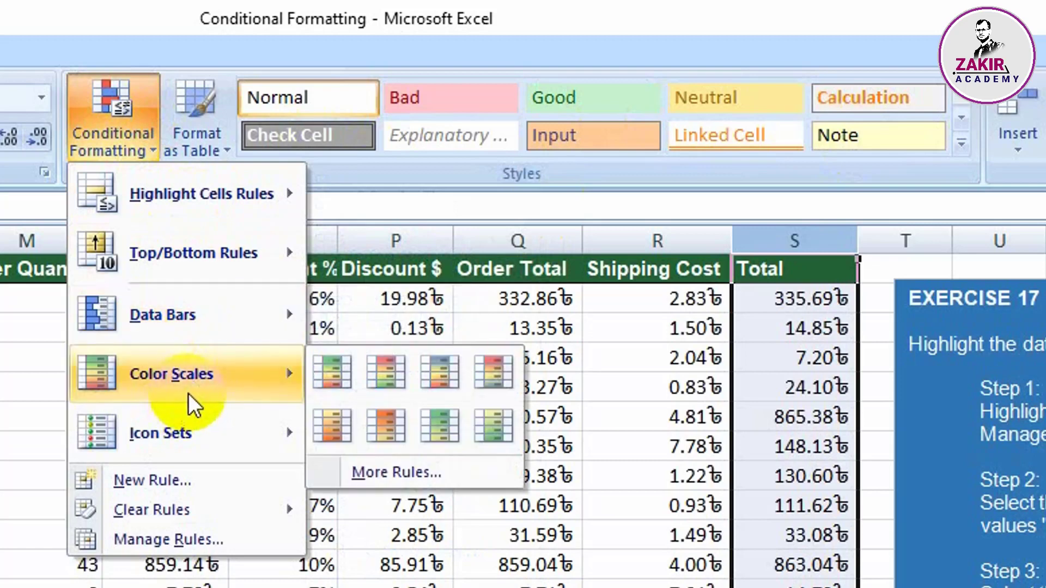
{"action": "mouse_move", "coordinate": [179, 449]}
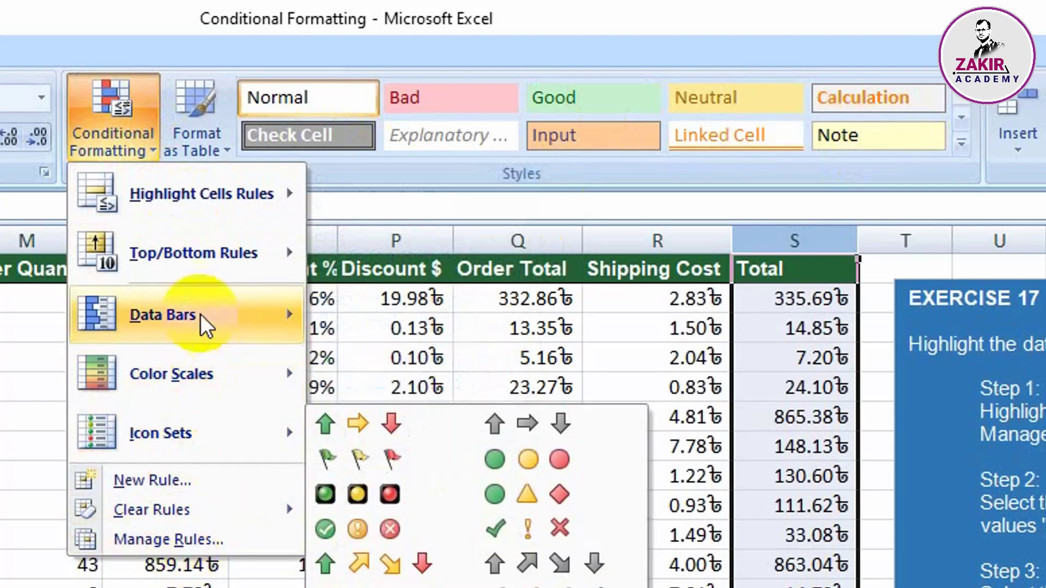
{"action": "mouse_move", "coordinate": [188, 195]}
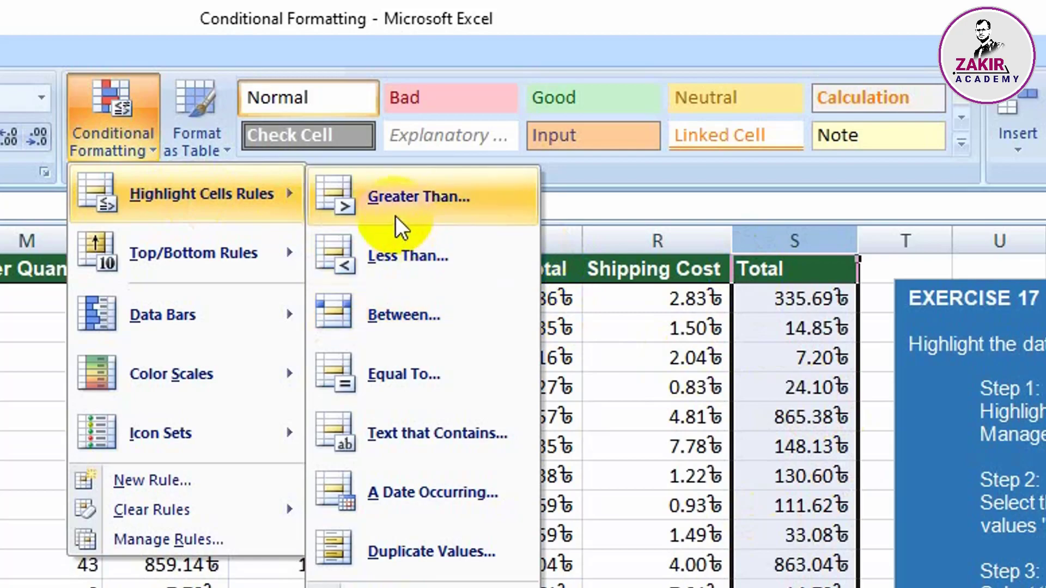
Set up a Greater Than highlight rule with the value 250 for the Total column and inspect the previewed cells
{"action": "left_click", "coordinate": [416, 202]}
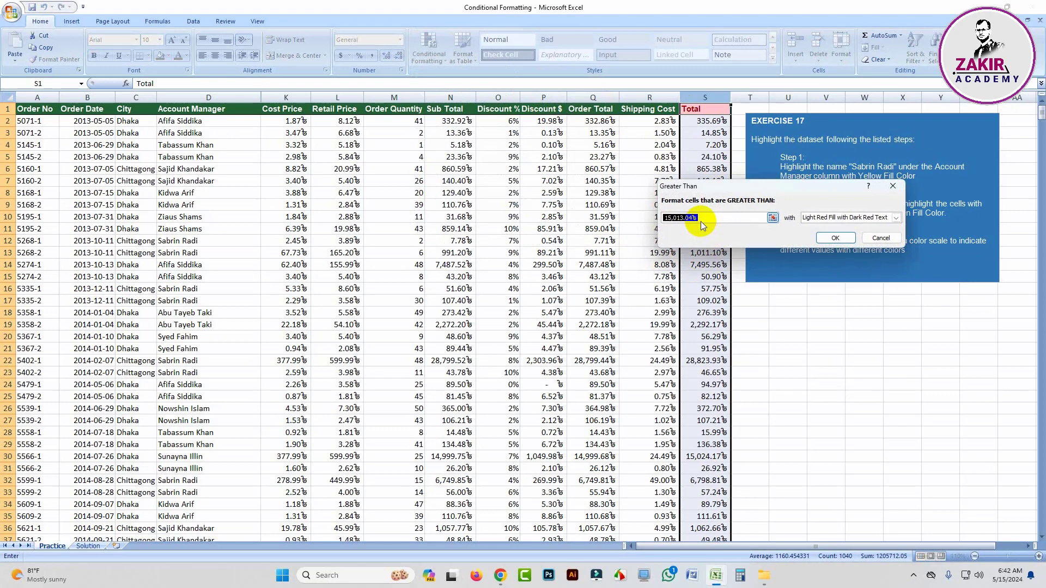
{"action": "type", "text": "250"}
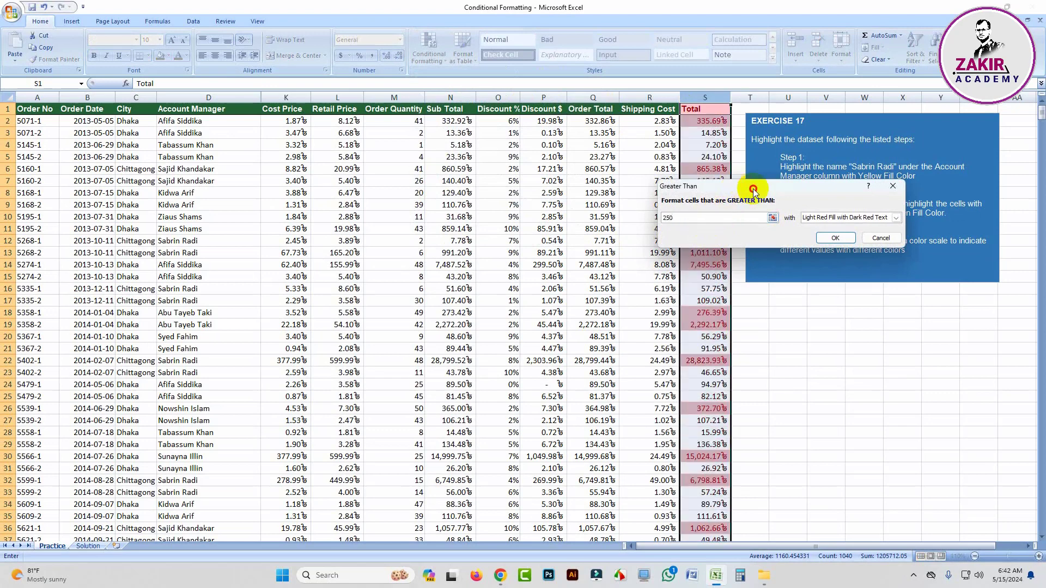
{"action": "left_click_drag", "start_coordinate": [742, 187], "coordinate": [356, 179]}
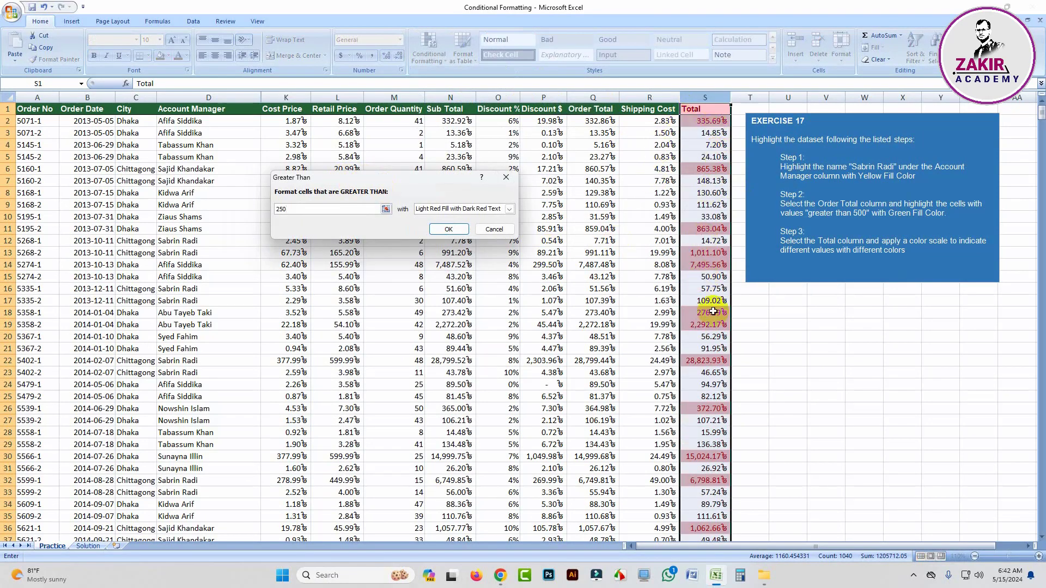
{"action": "scroll", "coordinate": [715, 326], "scroll_direction": "down", "scroll_amount": 1}
{"action": "scroll", "coordinate": [716, 323], "scroll_direction": "down", "scroll_amount": 12}
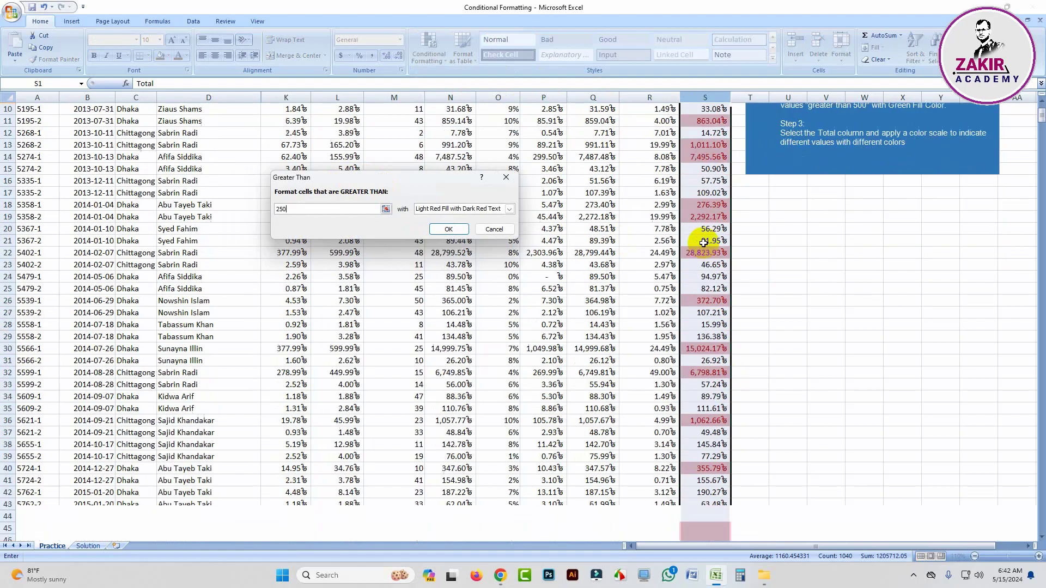
{"action": "scroll", "coordinate": [713, 372], "scroll_direction": "up", "scroll_amount": 13}
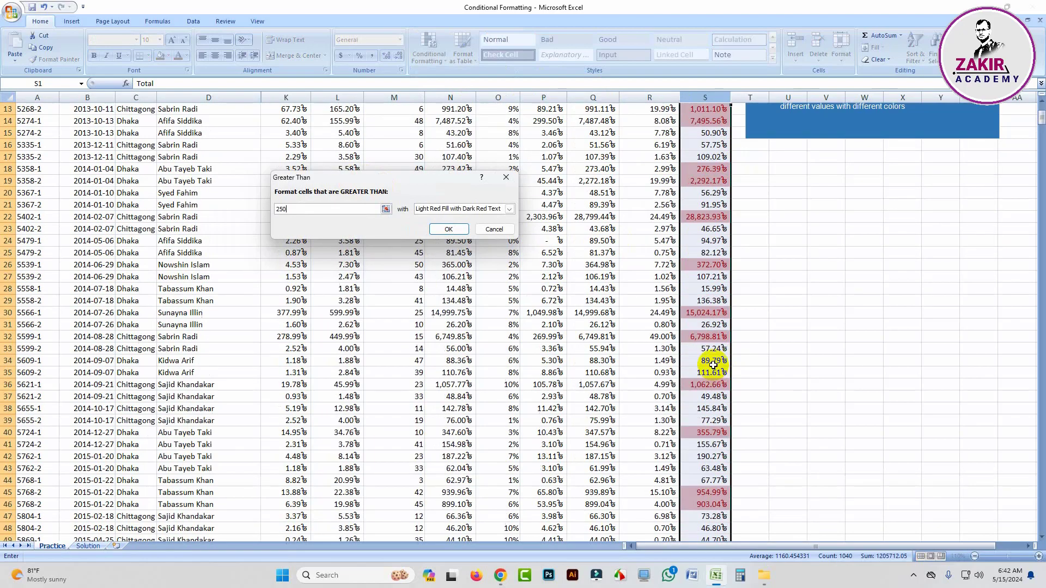
Try the Light Red Fill, Green Fill with Dark Green Text, Red Text and Light Red Fill with Dark Red Text presets, then cancel the rule
{"action": "left_click", "coordinate": [508, 208]}
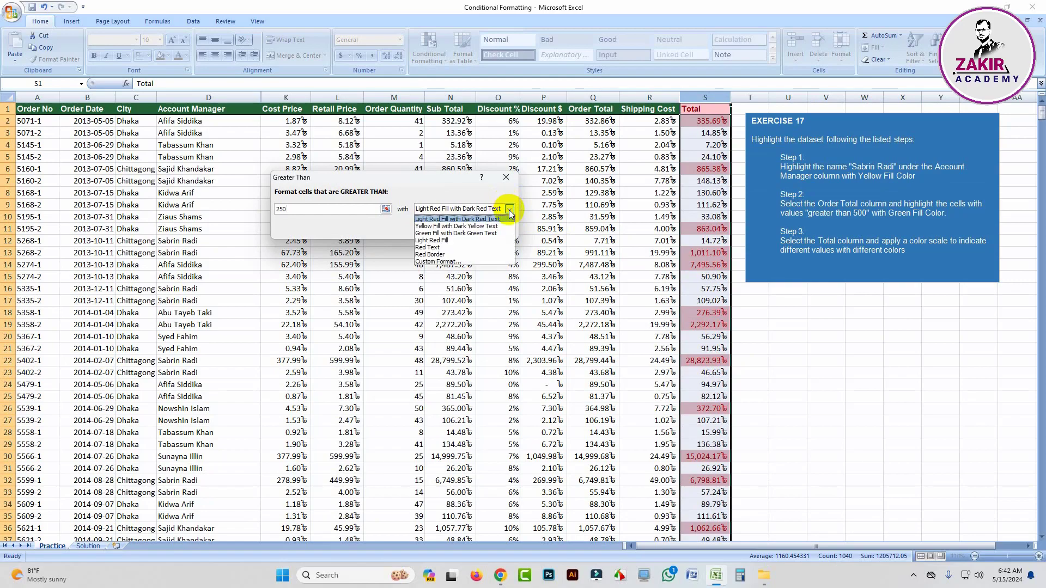
{"action": "left_click", "coordinate": [456, 241]}
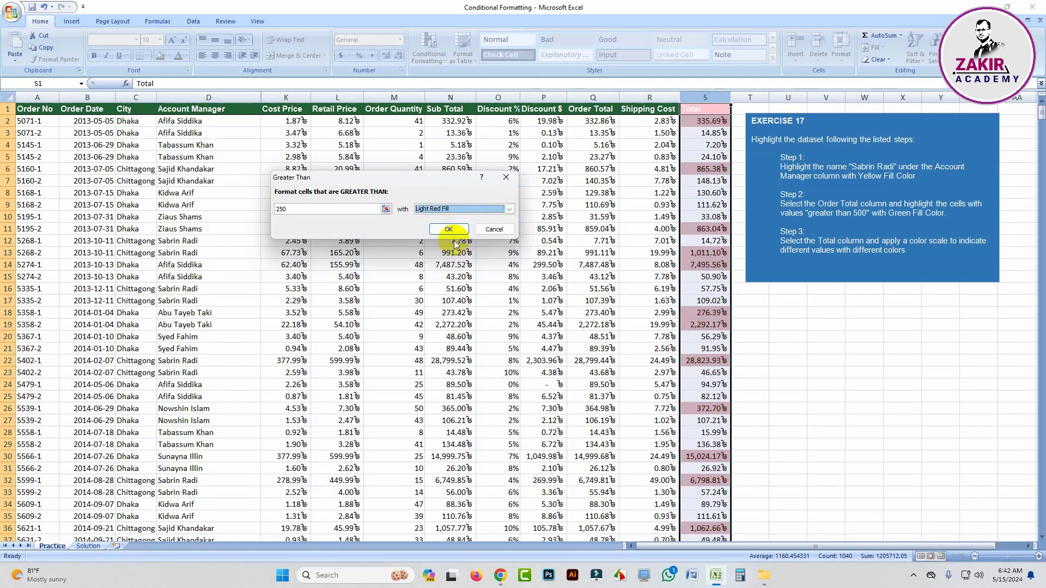
{"action": "left_click", "coordinate": [510, 209]}
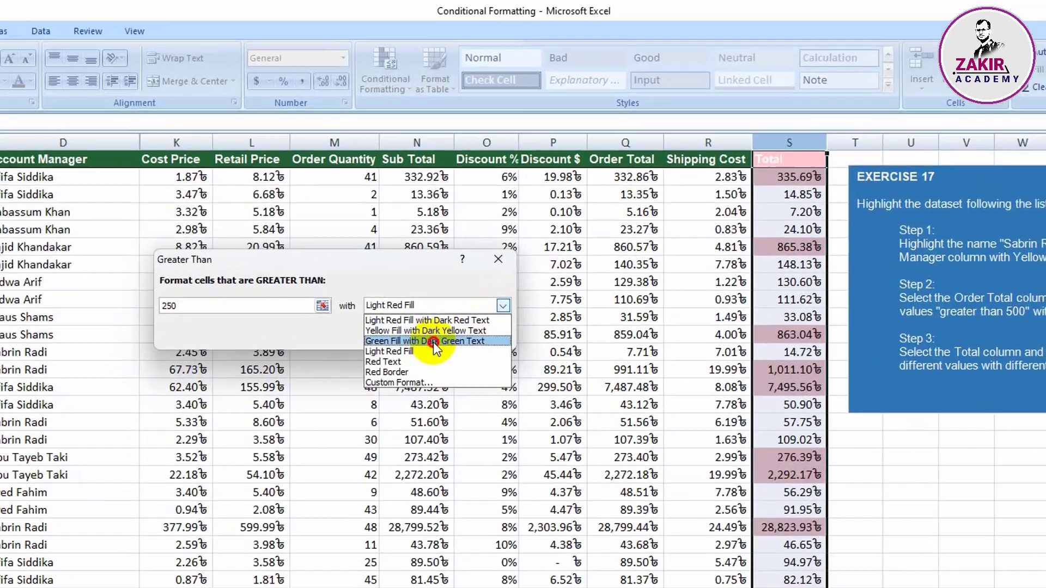
{"action": "left_click", "coordinate": [454, 238]}
{"action": "left_click", "coordinate": [498, 342]}
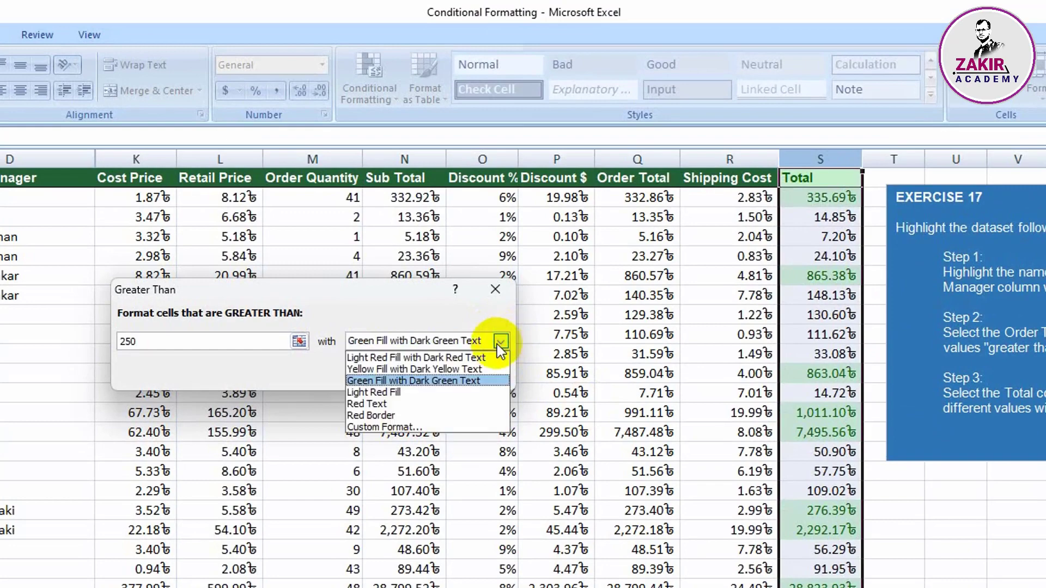
{"action": "left_click", "coordinate": [409, 403]}
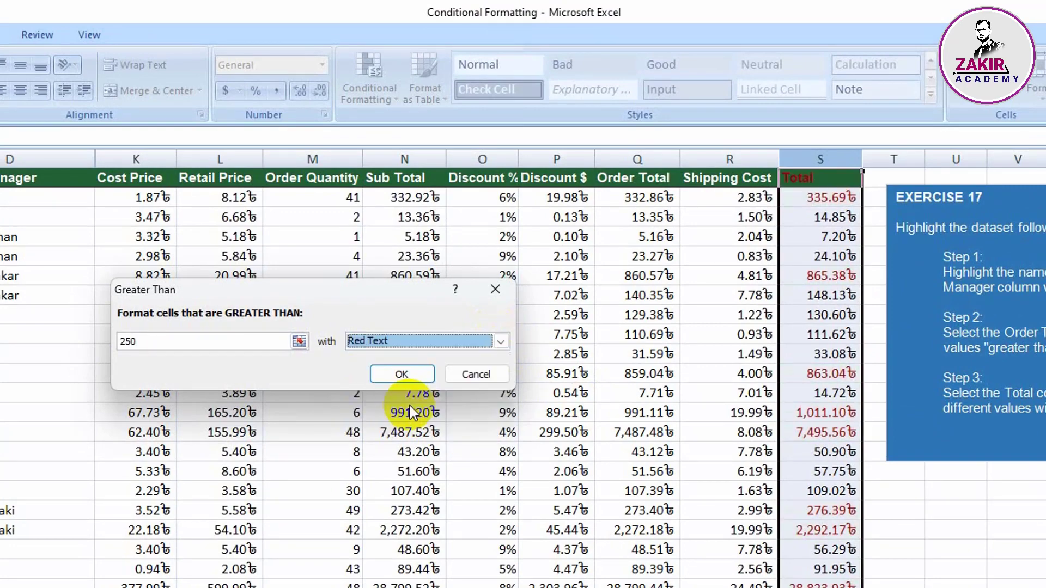
{"action": "left_click", "coordinate": [473, 341]}
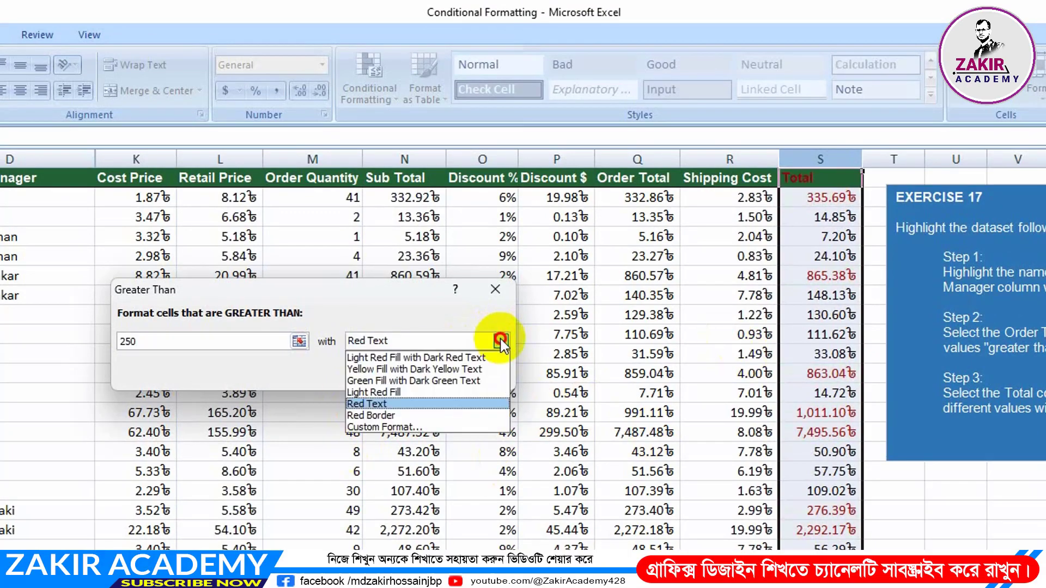
{"action": "left_click", "coordinate": [391, 353]}
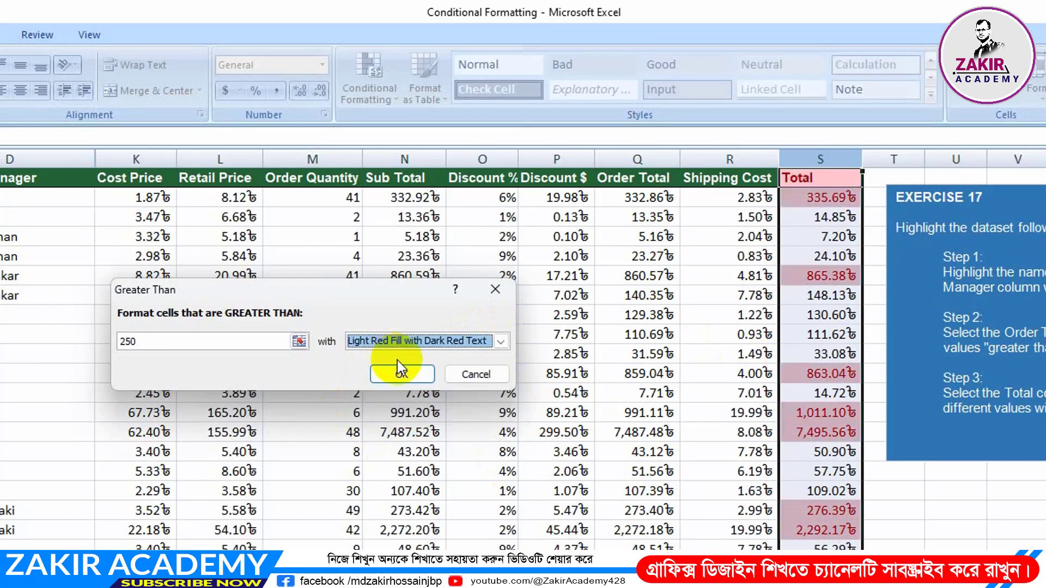
{"action": "left_click", "coordinate": [496, 345]}
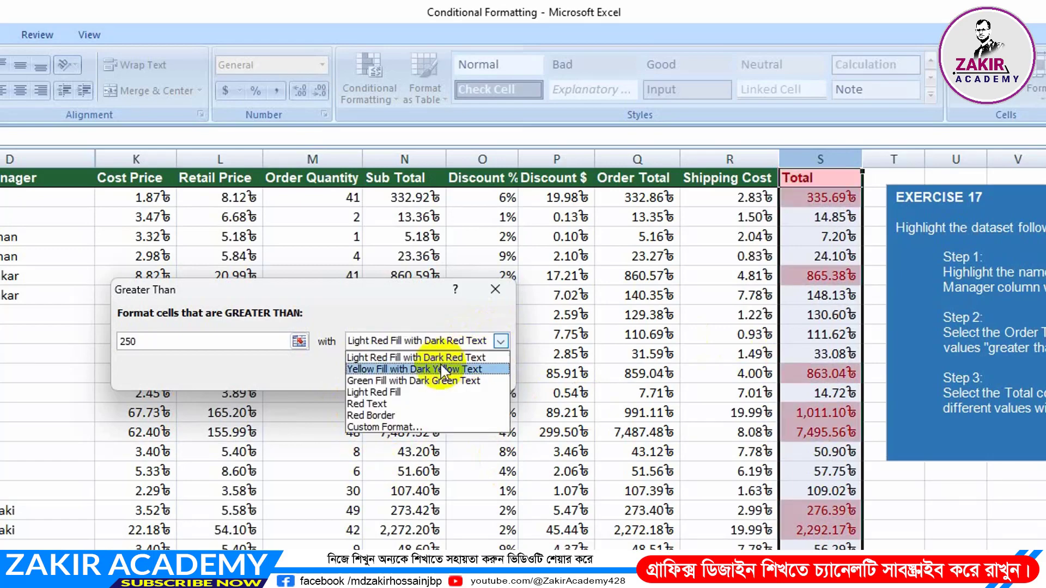
{"action": "left_click", "coordinate": [399, 378]}
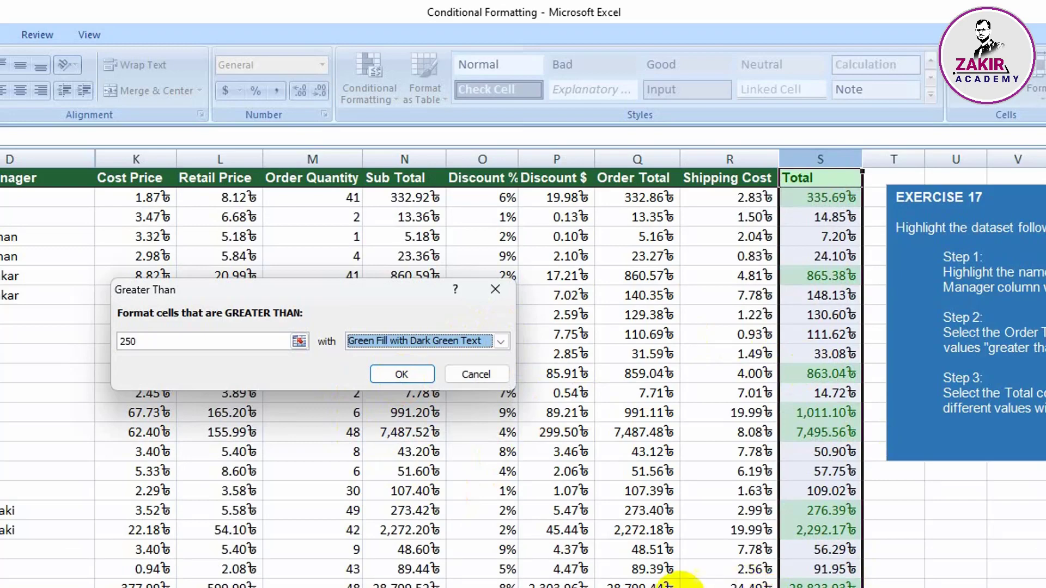
{"action": "left_click", "coordinate": [476, 375]}
Try a Less Than highlight rule on the Total column with the values 500 and 100, and cancel the rule
{"action": "left_click", "coordinate": [394, 99]}
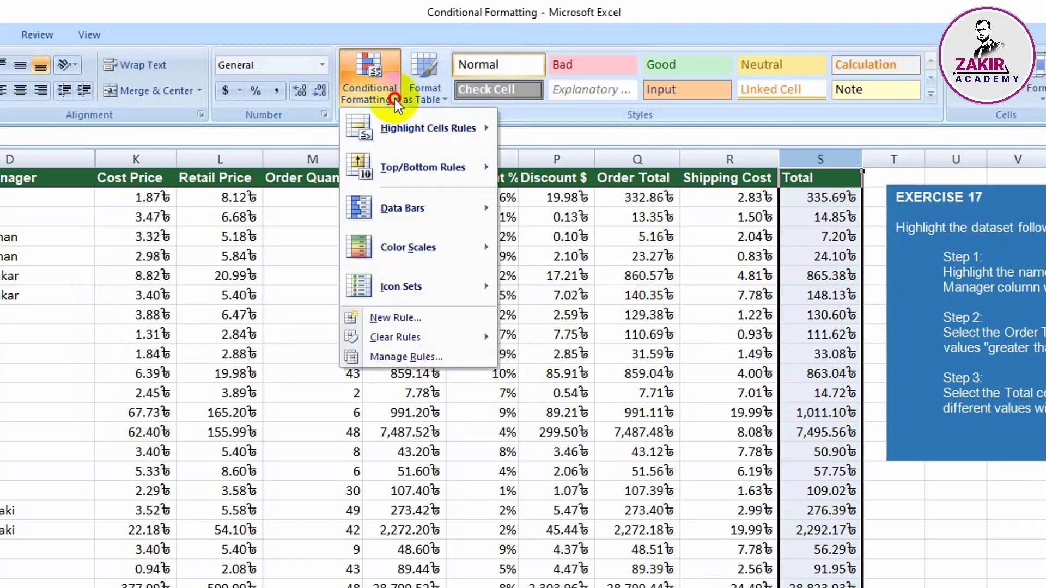
{"action": "mouse_move", "coordinate": [393, 174]}
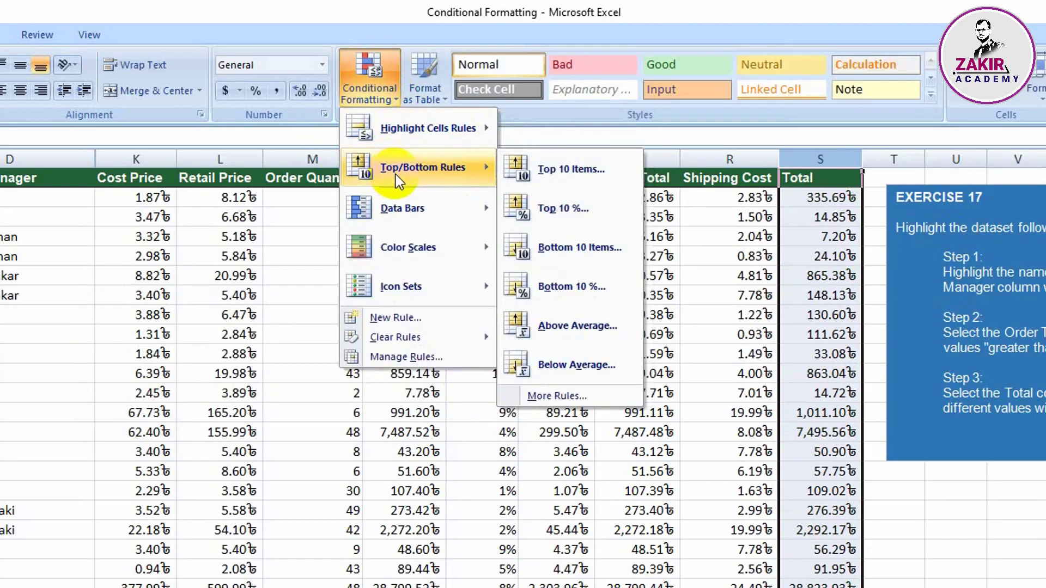
{"action": "mouse_move", "coordinate": [422, 133]}
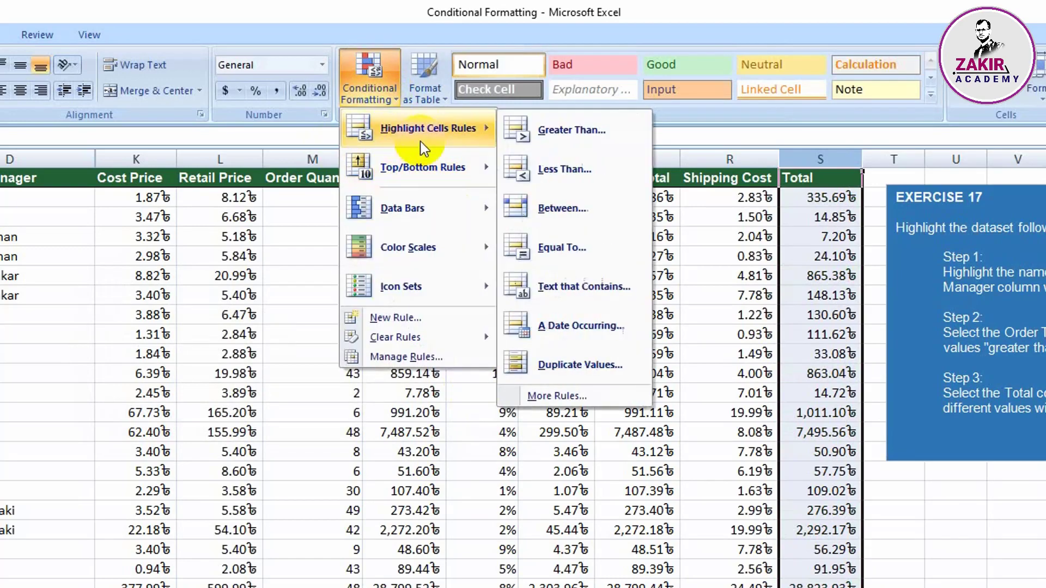
{"action": "left_click", "coordinate": [548, 173]}
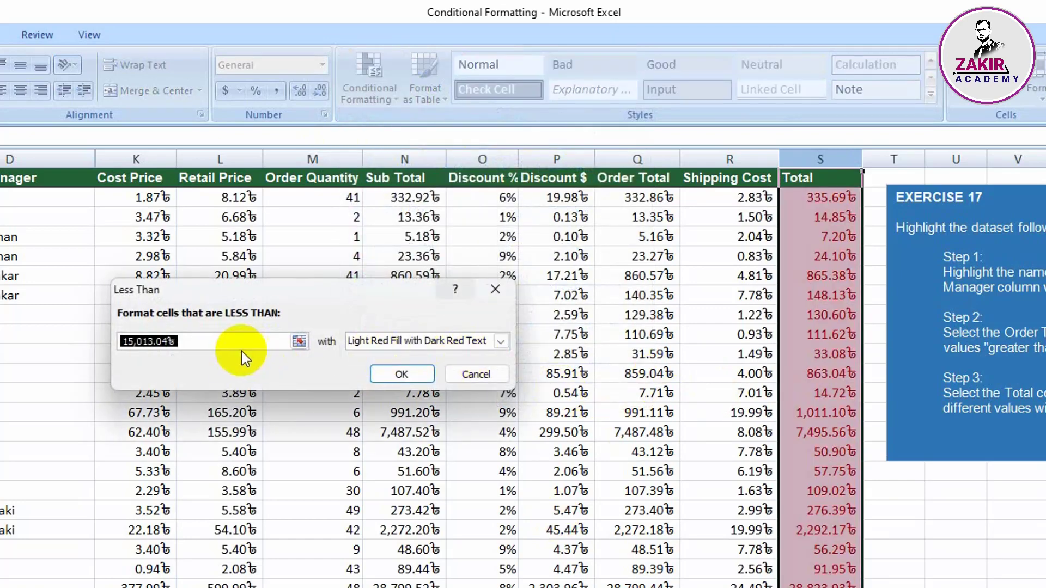
{"action": "type", "text": "500"}
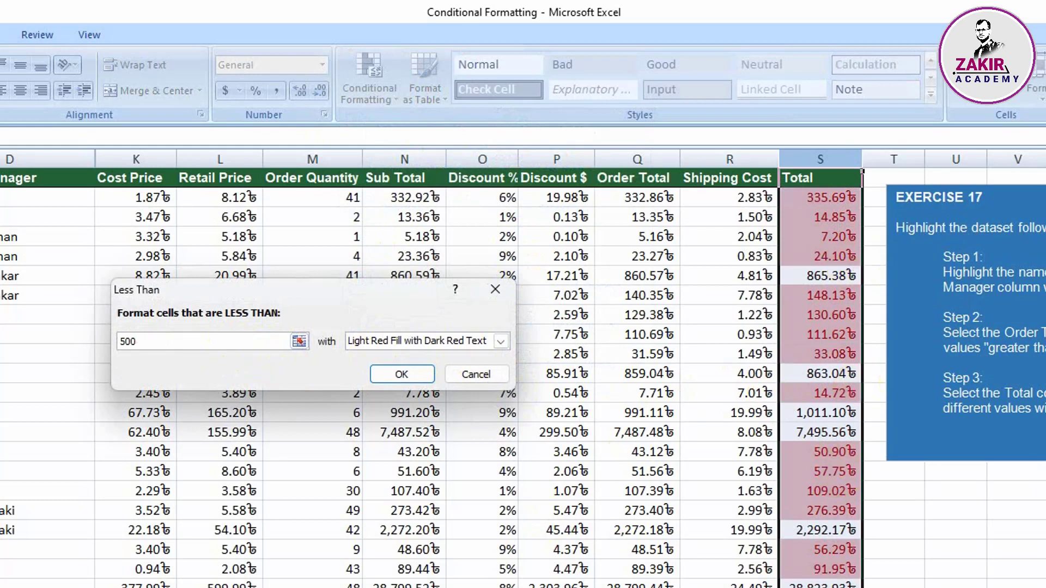
{"action": "left_click_drag", "start_coordinate": [275, 342], "coordinate": [77, 334]}
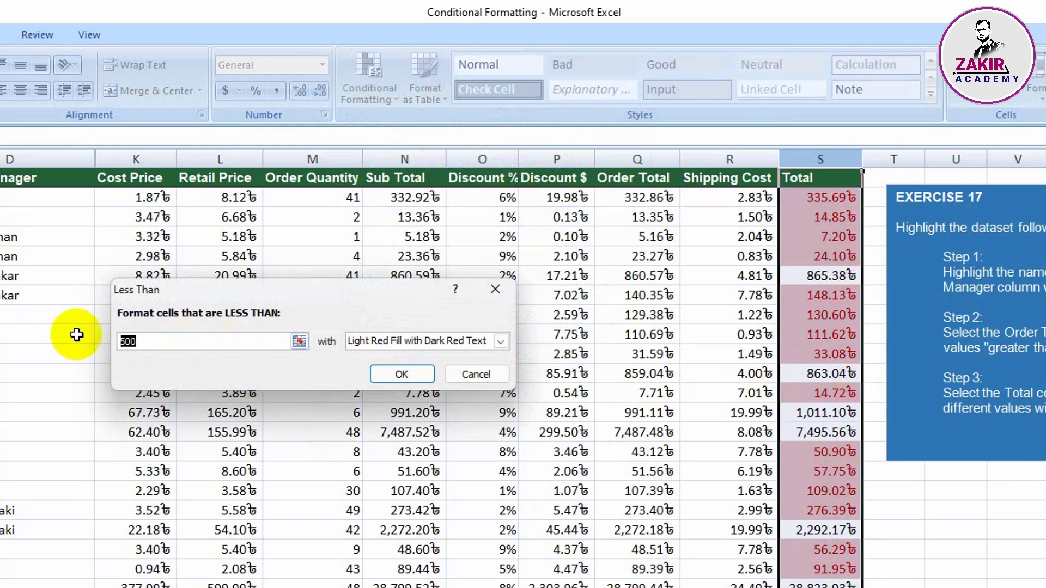
{"action": "type", "text": "100"}
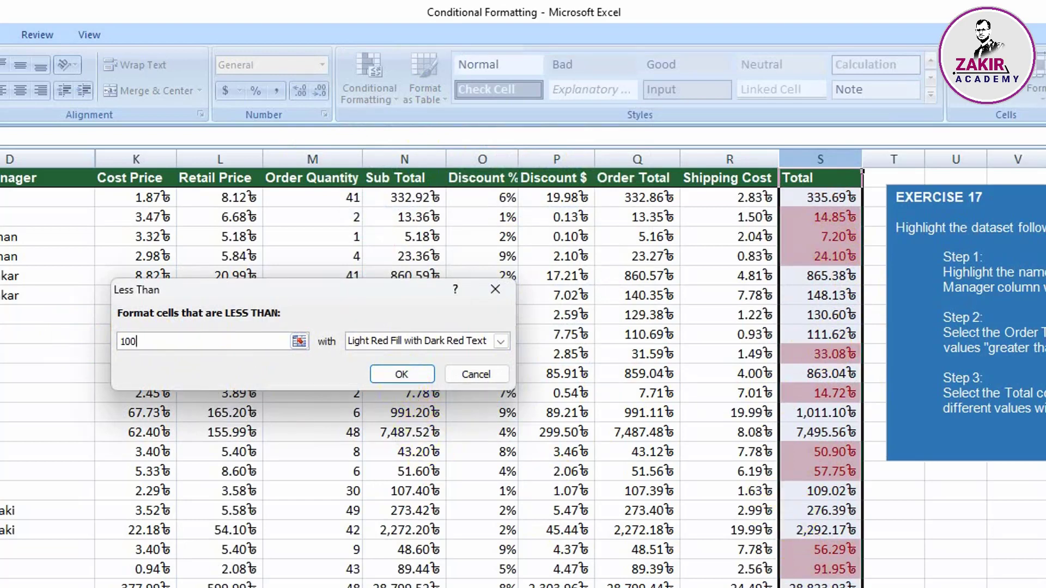
{"action": "left_click", "coordinate": [476, 374]}
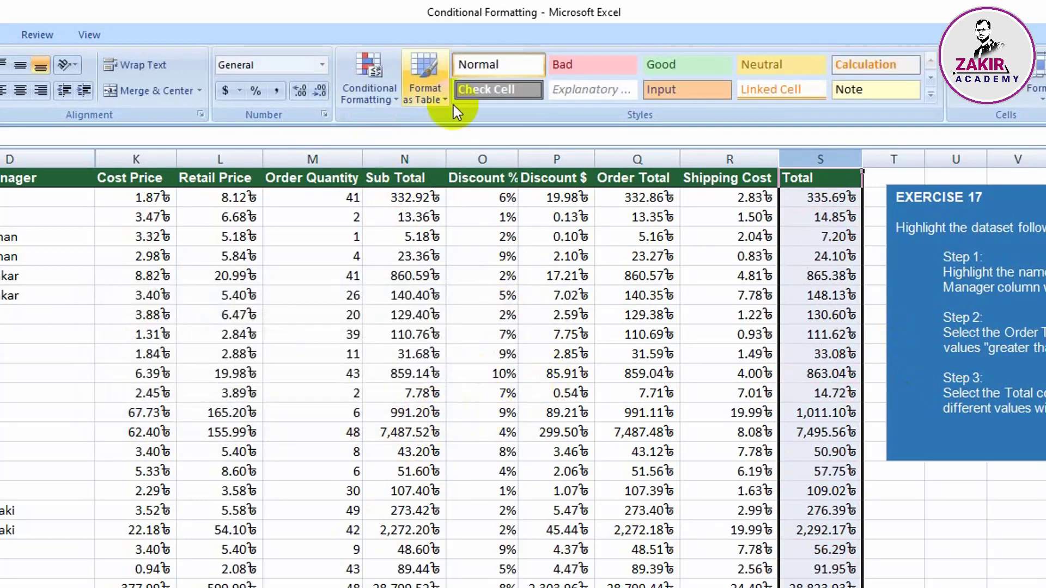
Set up a Top 10 Items rule for the Total column with rank 10 and inspect the previewed cells
{"action": "left_click", "coordinate": [378, 101]}
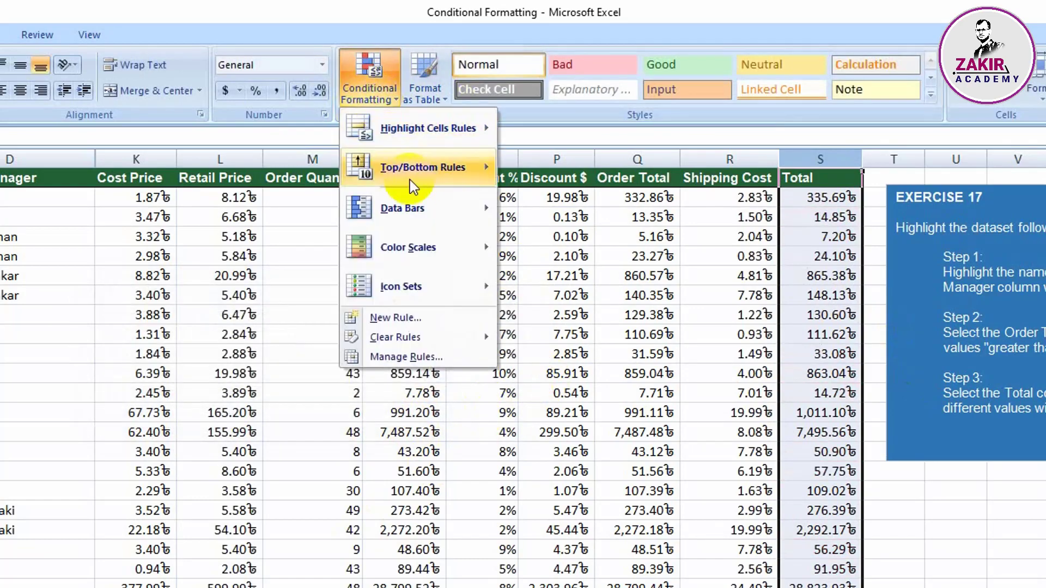
{"action": "mouse_move", "coordinate": [418, 181]}
{"action": "left_click", "coordinate": [571, 169]}
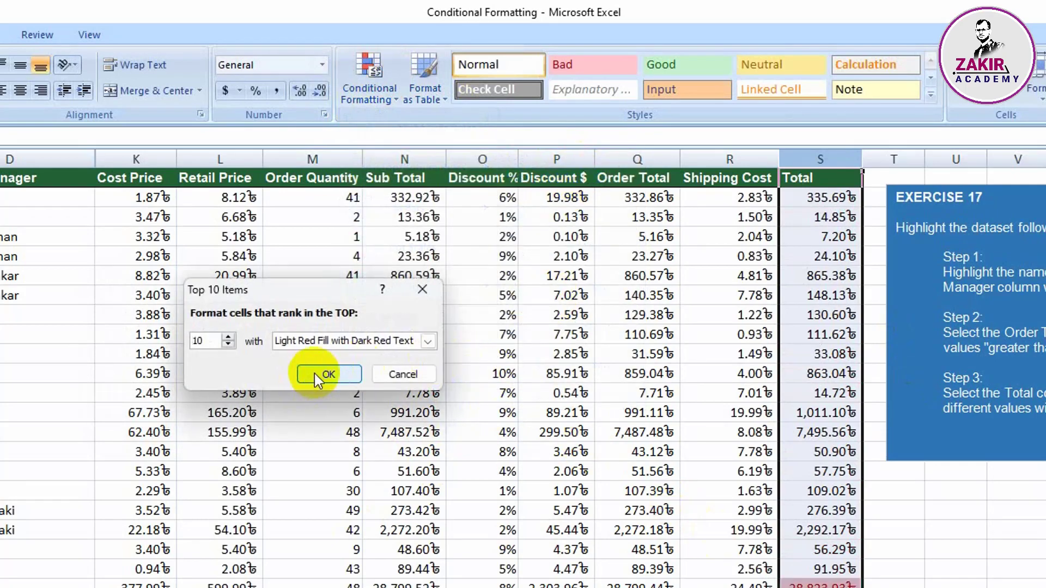
{"action": "scroll", "coordinate": [865, 575], "scroll_direction": "down", "scroll_amount": 2}
{"action": "scroll", "coordinate": [865, 572], "scroll_direction": "down", "scroll_amount": 4}
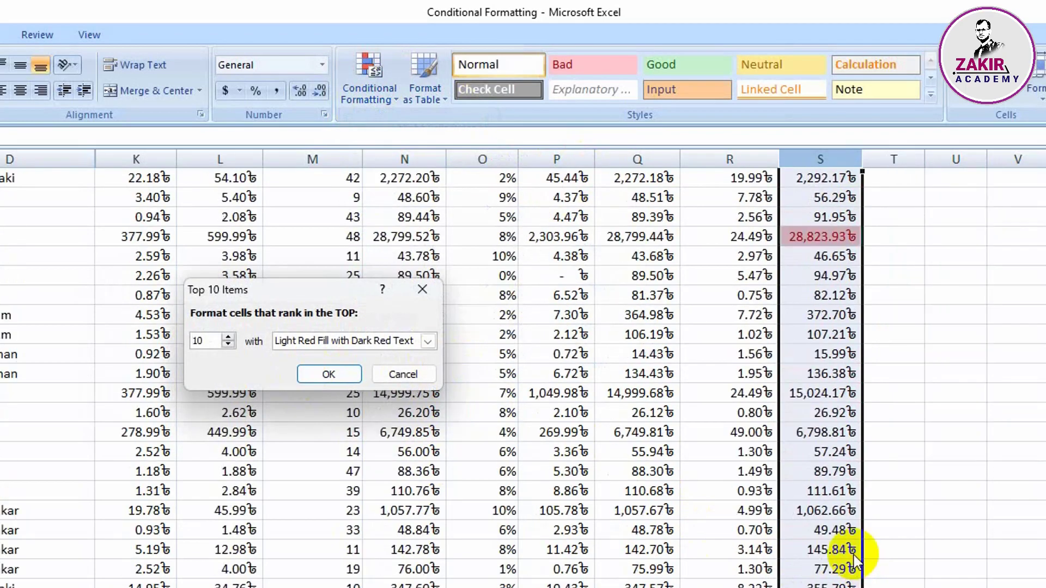
{"action": "scroll", "coordinate": [863, 569], "scroll_direction": "up", "scroll_amount": 5}
Try rank 50 in the Top 10 Items rule, inspect the previewed Total cells, and cancel the rule
{"action": "left_click_drag", "start_coordinate": [213, 335], "coordinate": [175, 338]}
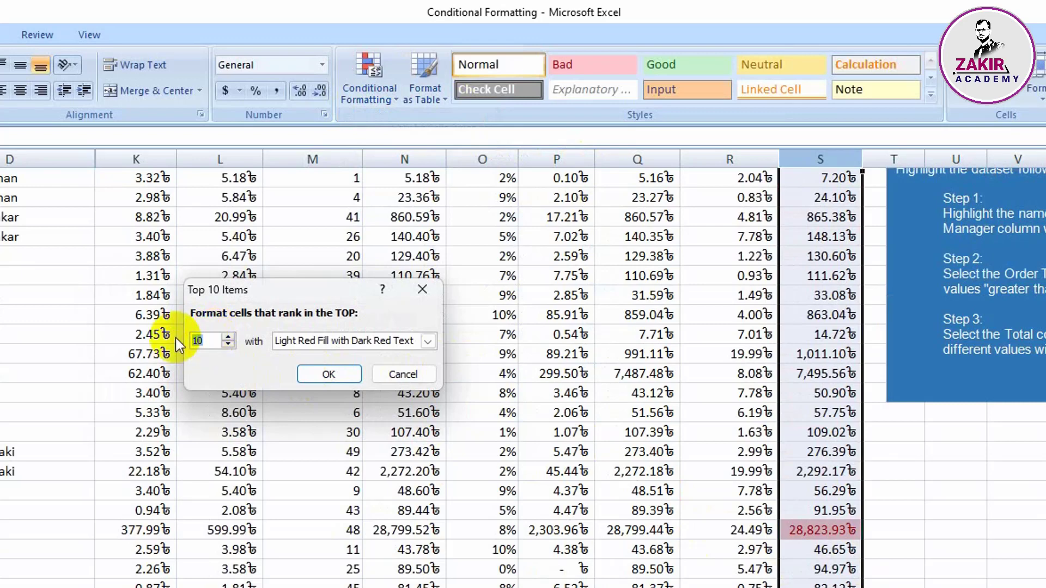
{"action": "type", "text": "50"}
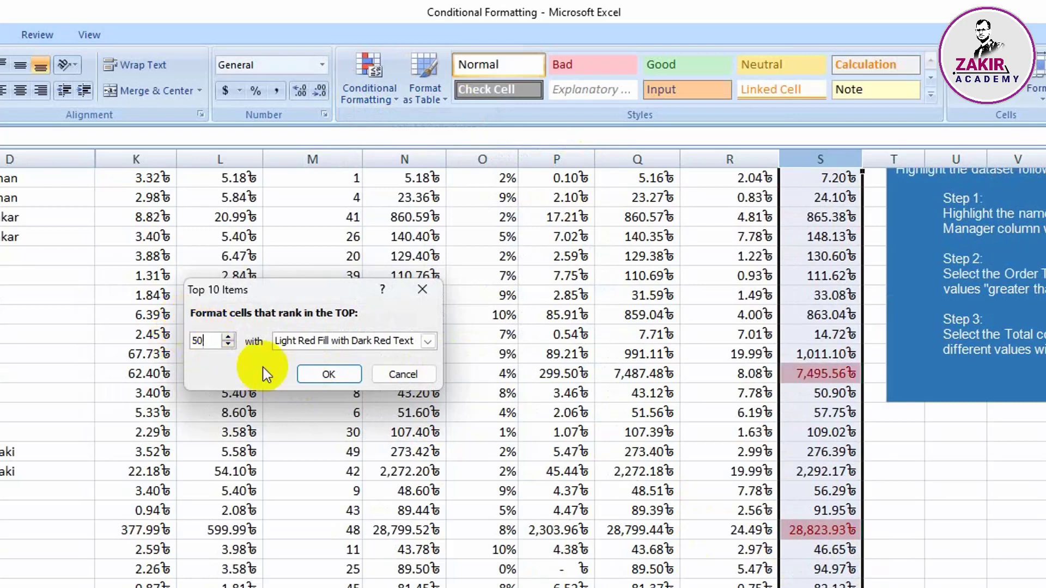
{"action": "scroll", "coordinate": [849, 444], "scroll_direction": "up", "scroll_amount": 1}
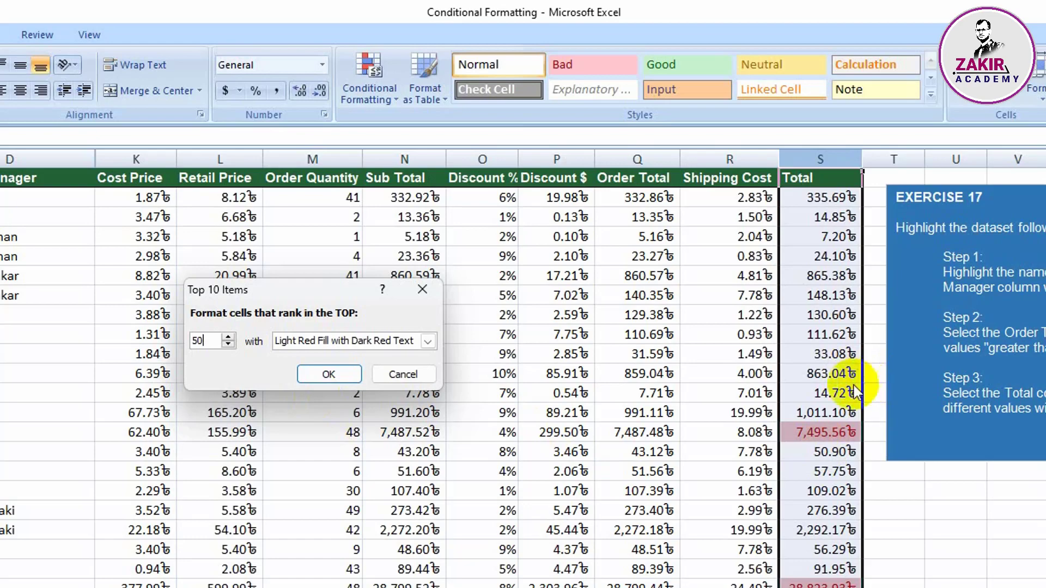
{"action": "scroll", "coordinate": [866, 391], "scroll_direction": "down", "scroll_amount": 3}
{"action": "scroll", "coordinate": [855, 425], "scroll_direction": "down", "scroll_amount": 1}
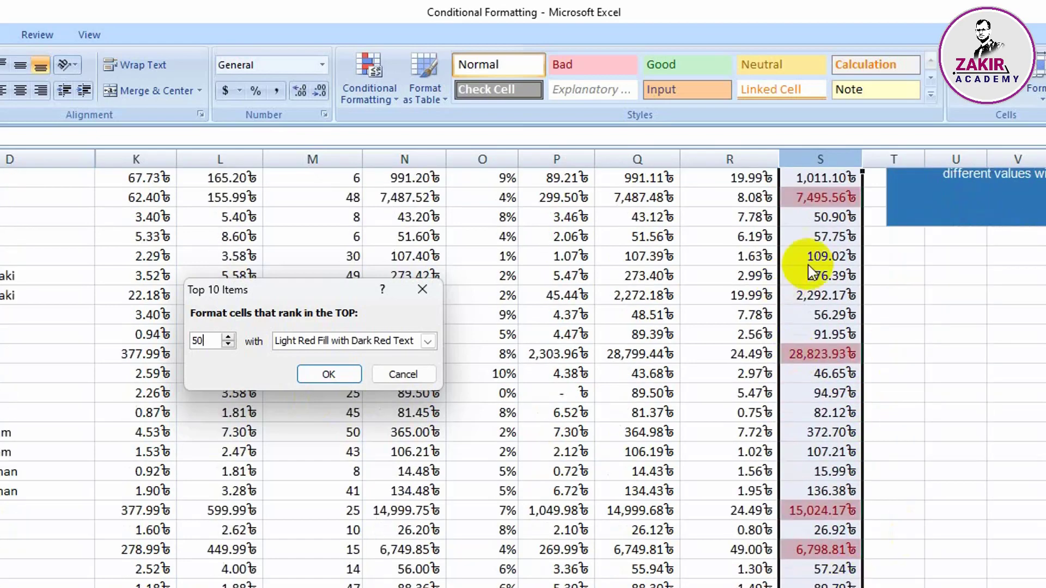
{"action": "scroll", "coordinate": [809, 264], "scroll_direction": "down", "scroll_amount": 9}
{"action": "scroll", "coordinate": [669, 512], "scroll_direction": "up", "scroll_amount": 13}
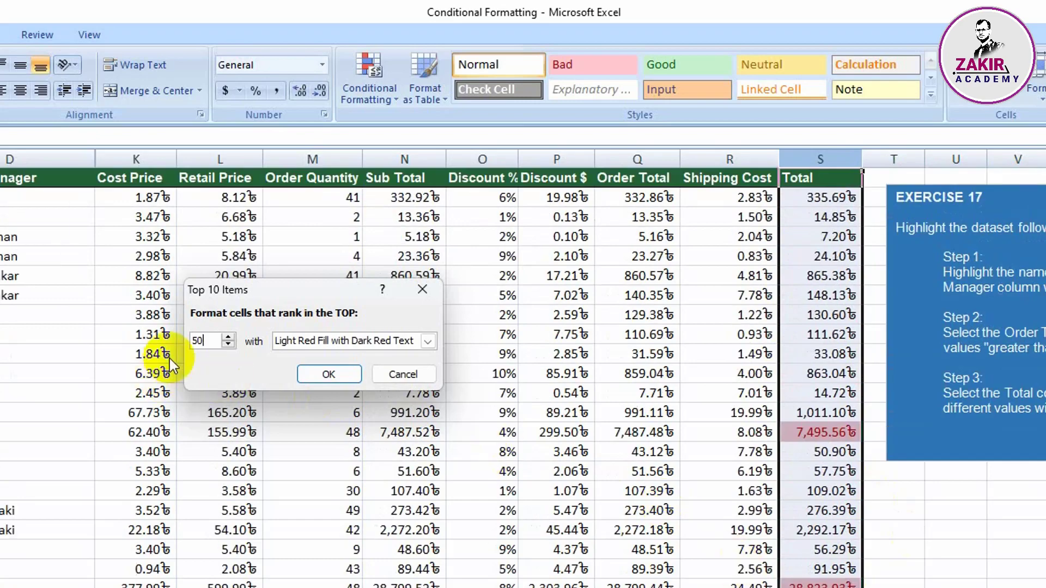
{"action": "left_click", "coordinate": [399, 375]}
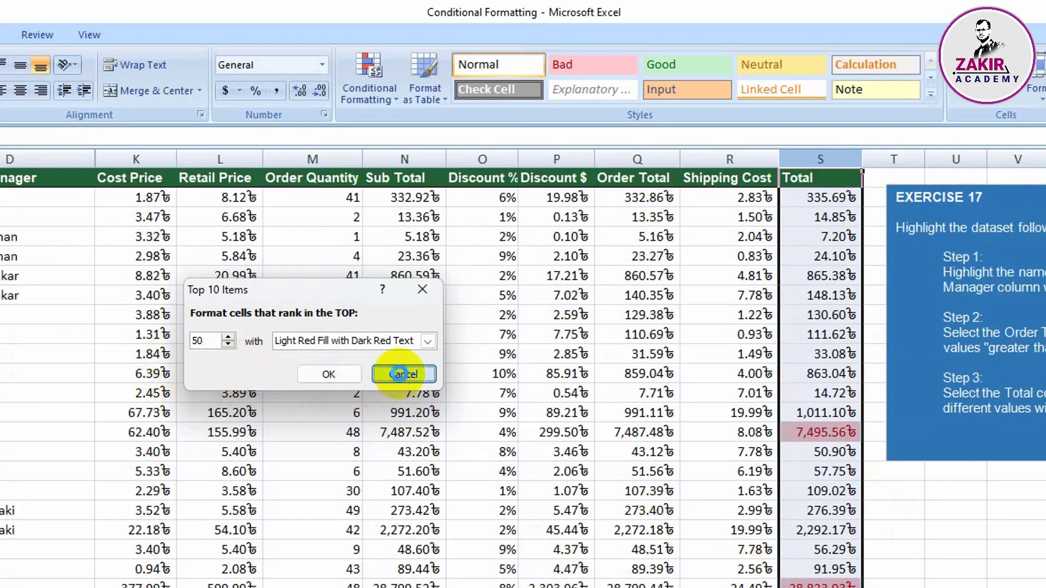
Preview the Data Bars and Color Scales presets on the Total column and look at the Icon Sets options
{"action": "left_click", "coordinate": [389, 99]}
{"action": "mouse_move", "coordinate": [412, 216]}
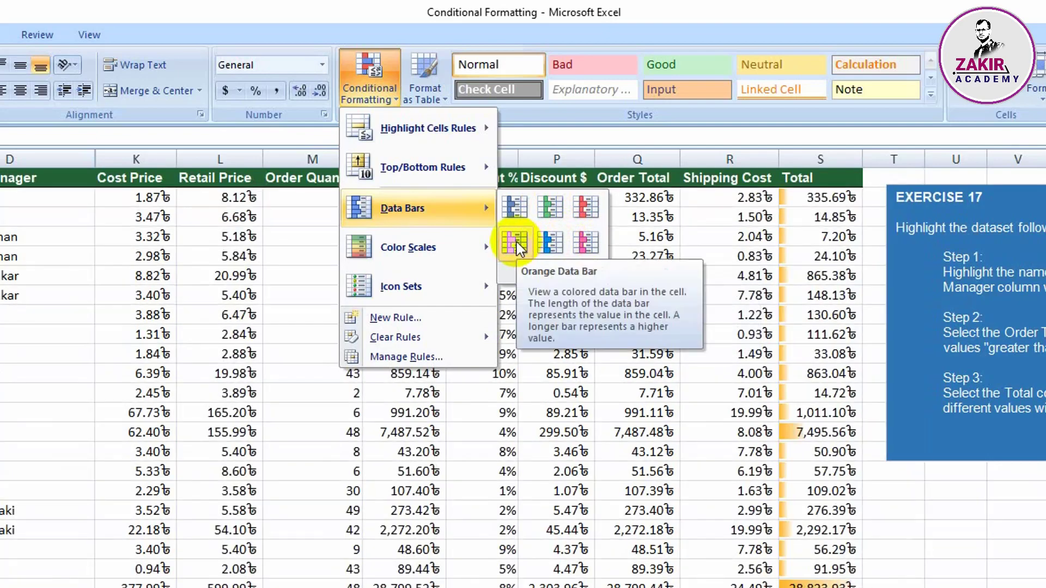
{"action": "mouse_move", "coordinate": [443, 247]}
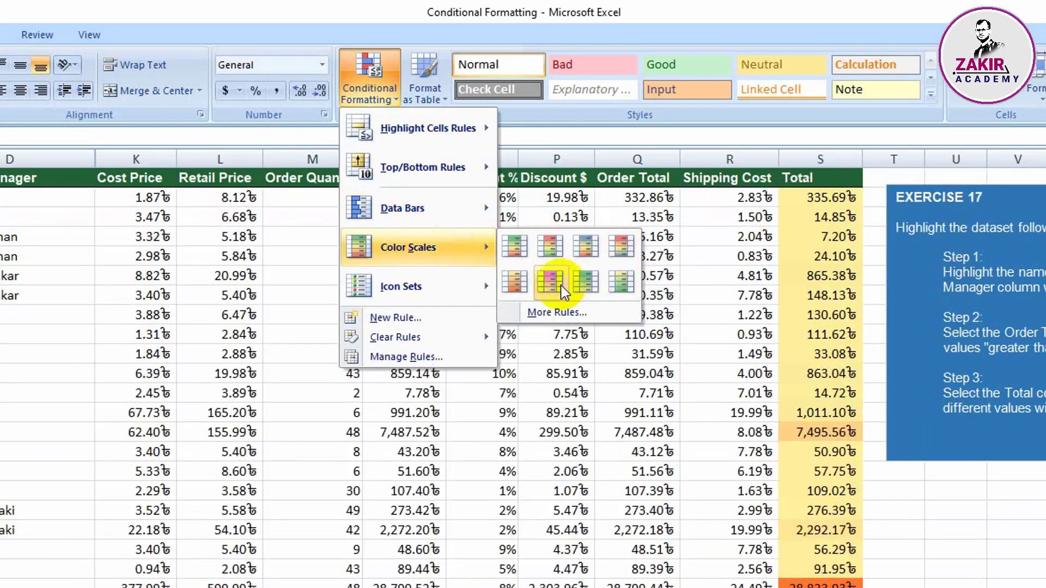
{"action": "mouse_move", "coordinate": [440, 287]}
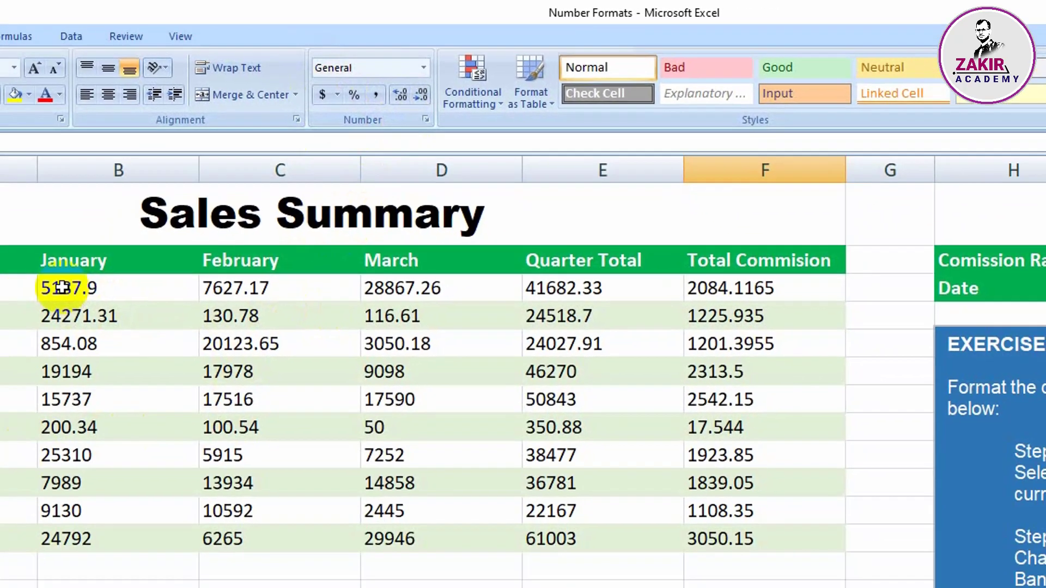
Apply the $ English (United States) accounting format to the sales figures in B3:F12 of the Number Formats workbook
{"action": "left_click_drag", "start_coordinate": [54, 285], "coordinate": [666, 447]}
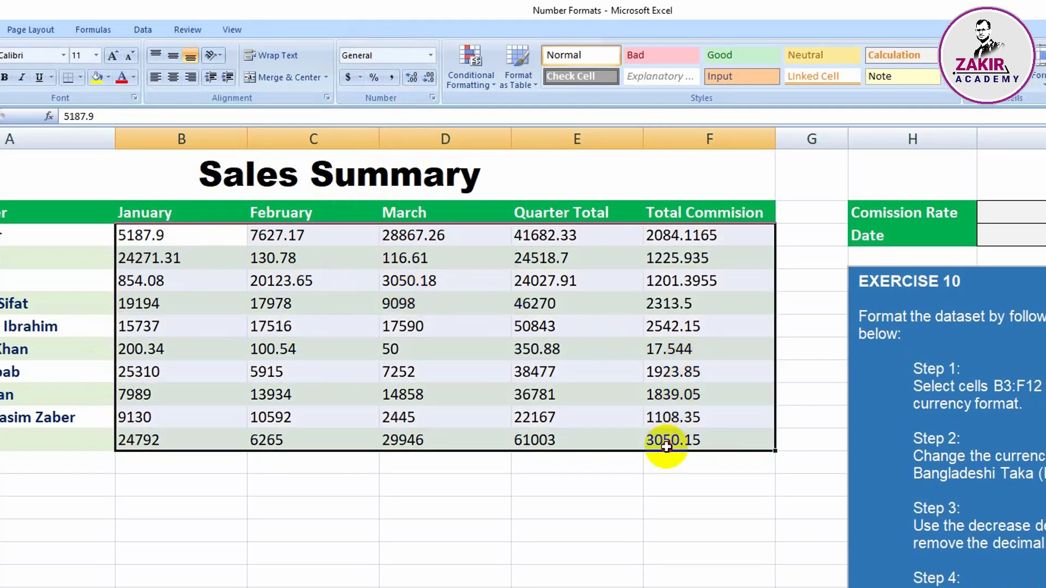
{"action": "left_click", "coordinate": [361, 77]}
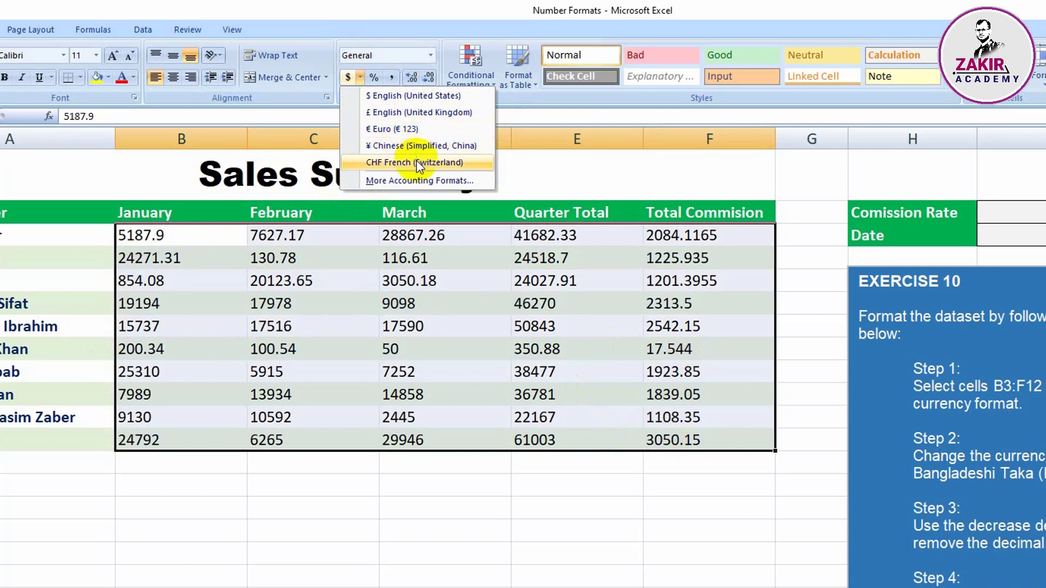
{"action": "left_click", "coordinate": [418, 96]}
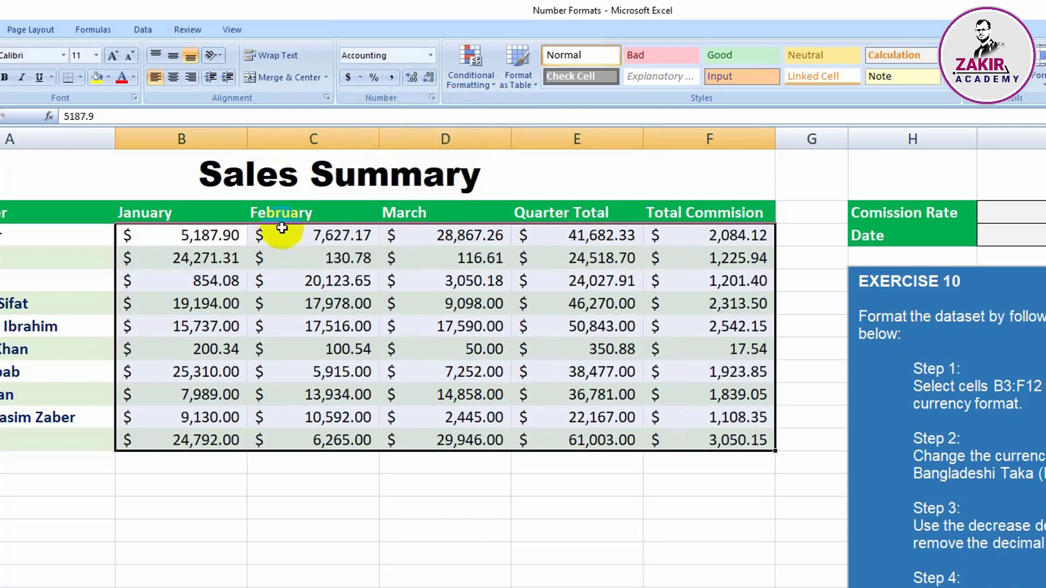
Change the accounting format of the selected sales figures to £ English (United Kingdom)
{"action": "left_click", "coordinate": [360, 77]}
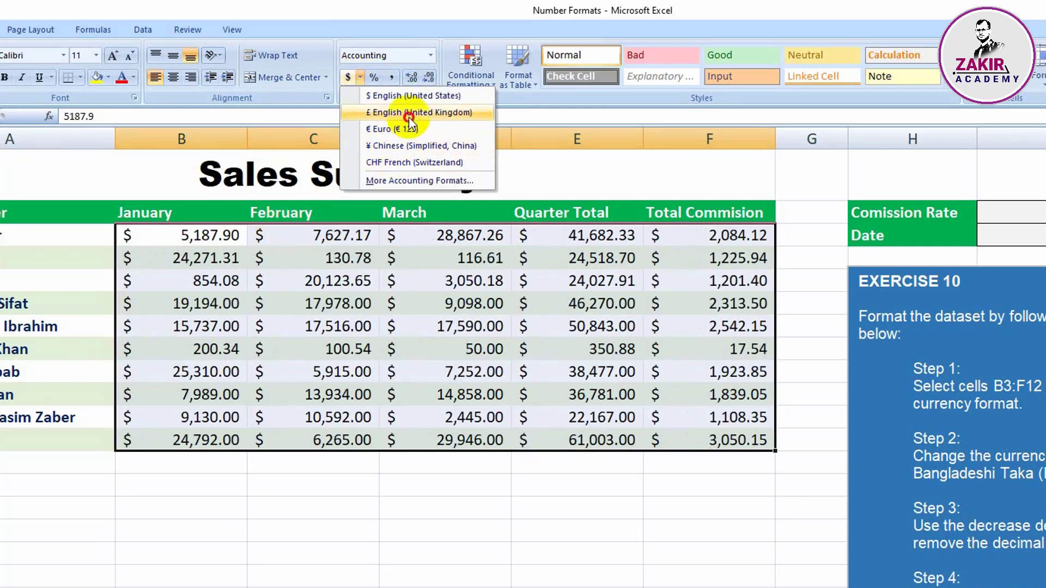
{"action": "left_click", "coordinate": [410, 113]}
{"action": "left_click", "coordinate": [360, 77]}
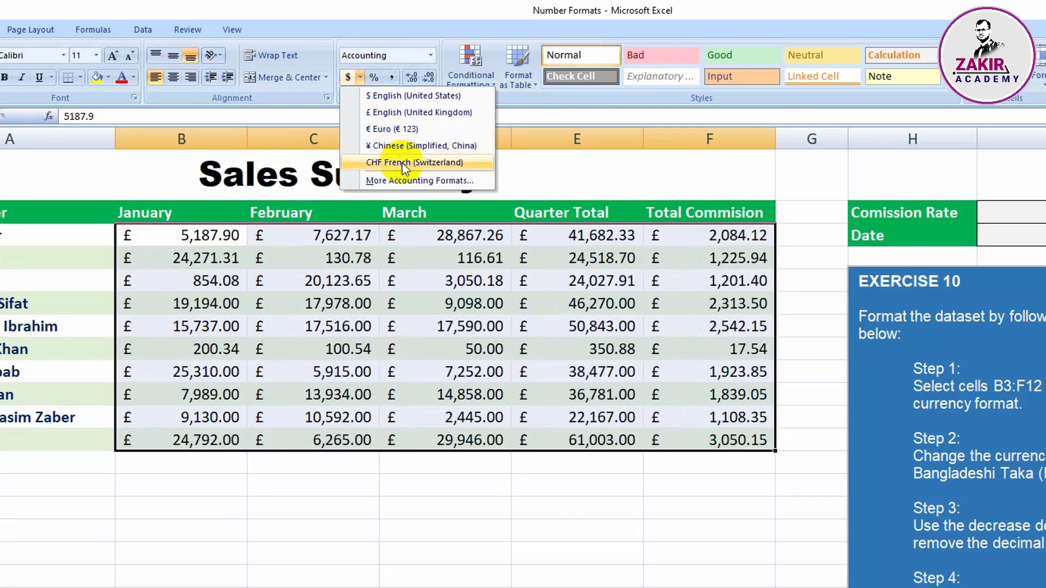
{"action": "left_click", "coordinate": [360, 77]}
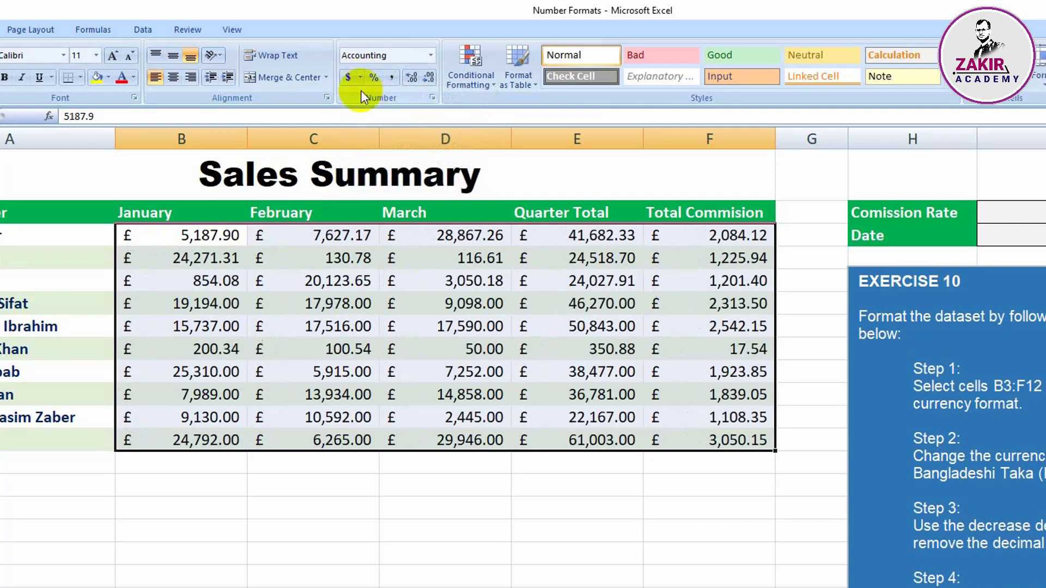
Change the accounting format of the selected sales figures to the Bangla (Bangladesh) currency symbol with two decimal places
{"action": "left_click", "coordinate": [360, 77]}
{"action": "left_click", "coordinate": [404, 182]}
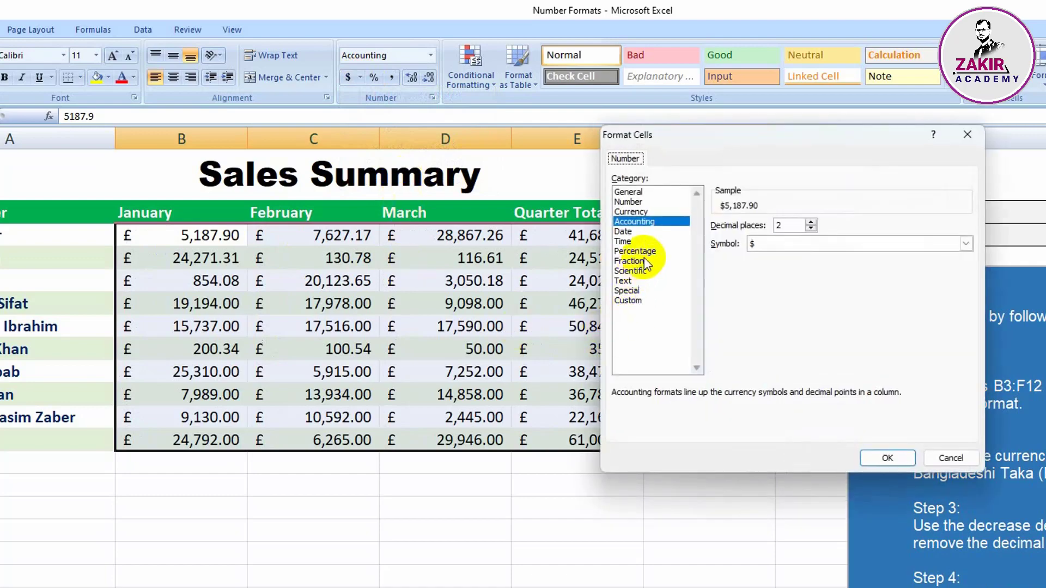
{"action": "left_click", "coordinate": [965, 244]}
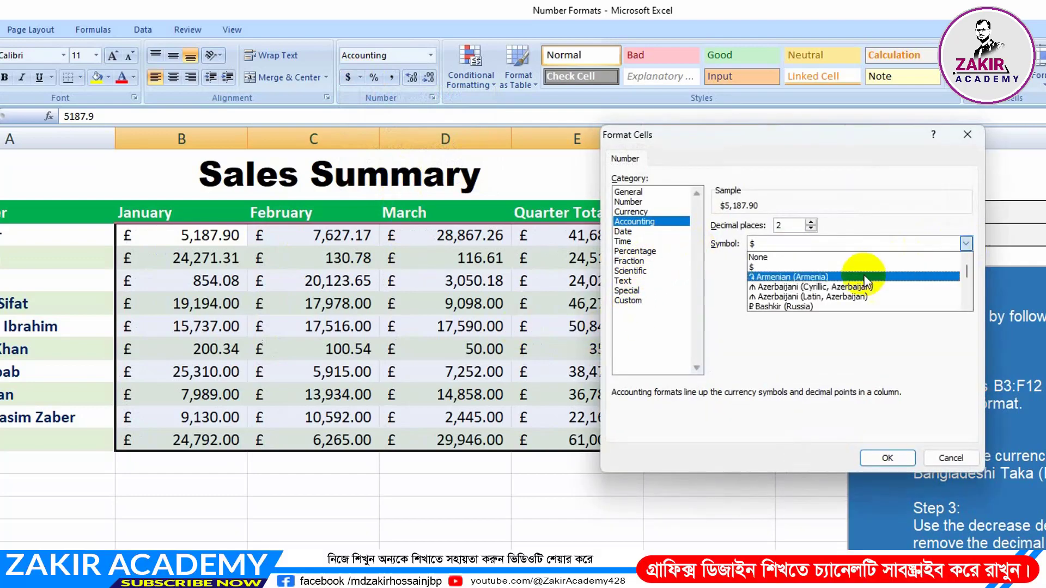
{"action": "scroll", "coordinate": [866, 278], "scroll_direction": "down", "scroll_amount": 10}
{"action": "scroll", "coordinate": [871, 281], "scroll_direction": "down", "scroll_amount": 15}
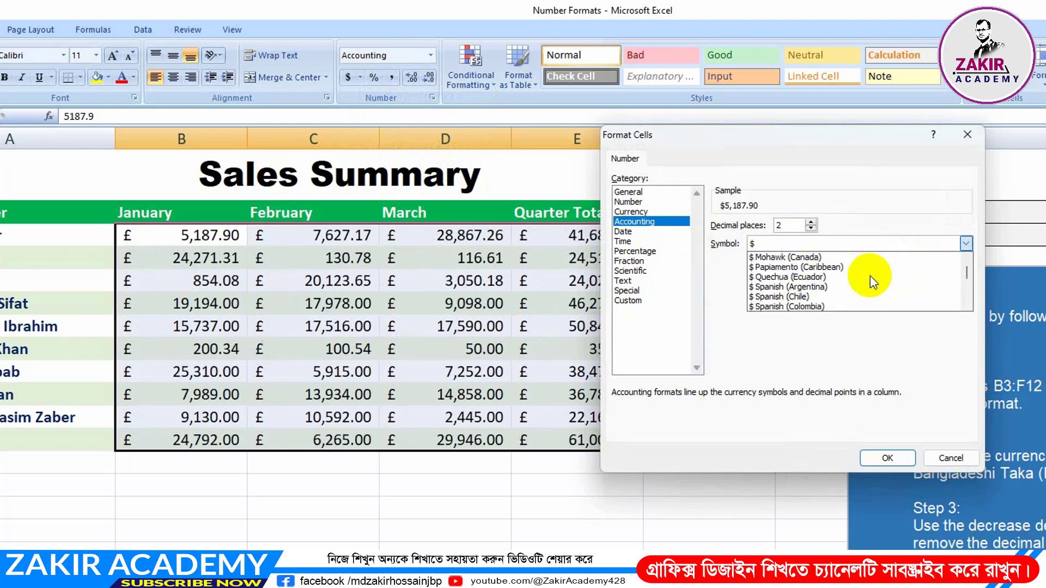
{"action": "scroll", "coordinate": [839, 281], "scroll_direction": "down", "scroll_amount": 10}
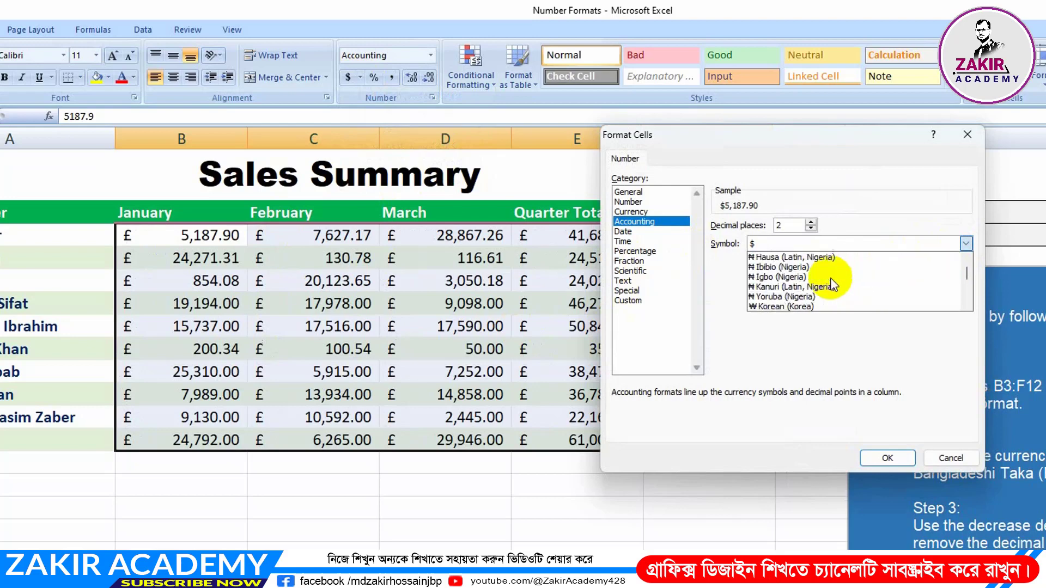
{"action": "scroll", "coordinate": [809, 280], "scroll_direction": "up", "scroll_amount": 1}
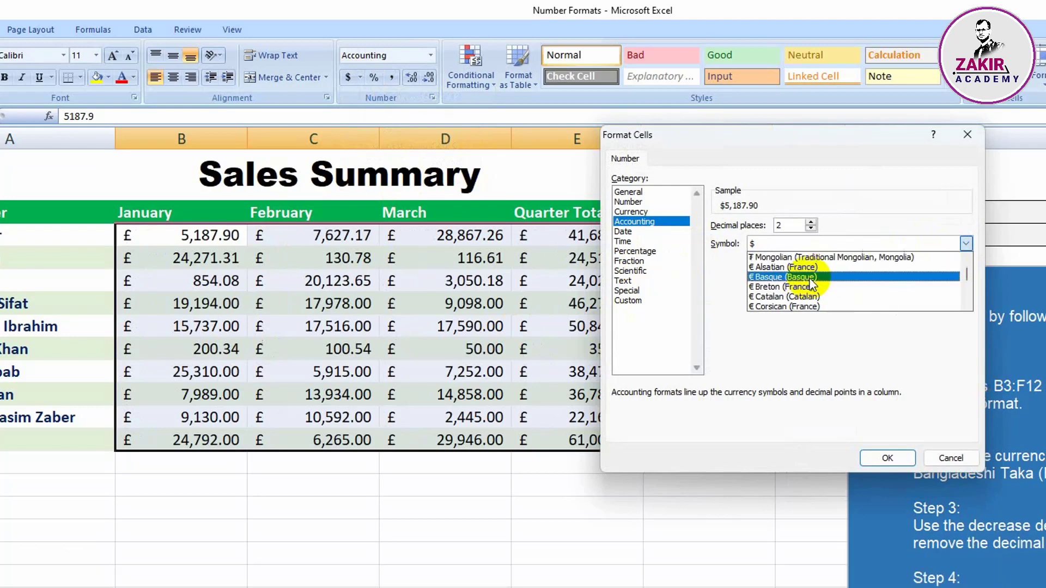
{"action": "scroll", "coordinate": [832, 281], "scroll_direction": "down", "scroll_amount": 2}
{"action": "scroll", "coordinate": [798, 301], "scroll_direction": "down", "scroll_amount": 3}
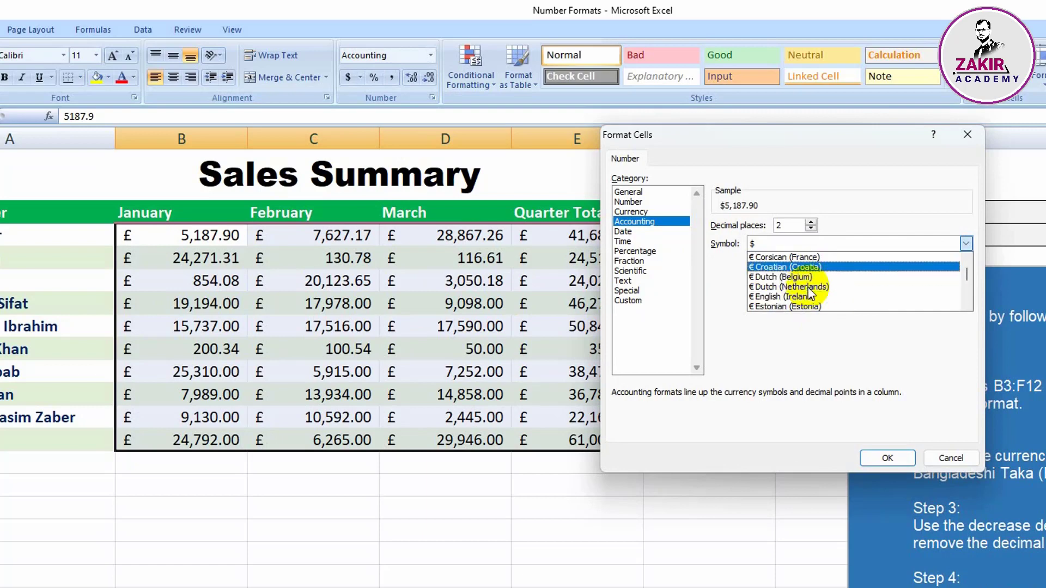
{"action": "scroll", "coordinate": [813, 293], "scroll_direction": "up", "scroll_amount": 3}
{"action": "scroll", "coordinate": [812, 294], "scroll_direction": "up", "scroll_amount": 3}
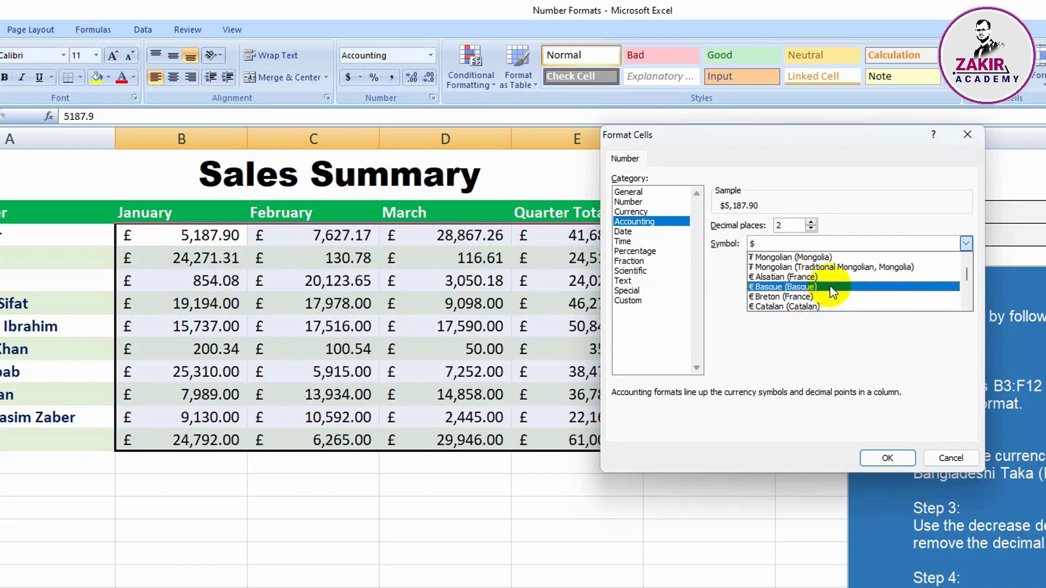
{"action": "scroll", "coordinate": [812, 286], "scroll_direction": "up", "scroll_amount": 1}
{"action": "scroll", "coordinate": [811, 286], "scroll_direction": "down", "scroll_amount": 3}
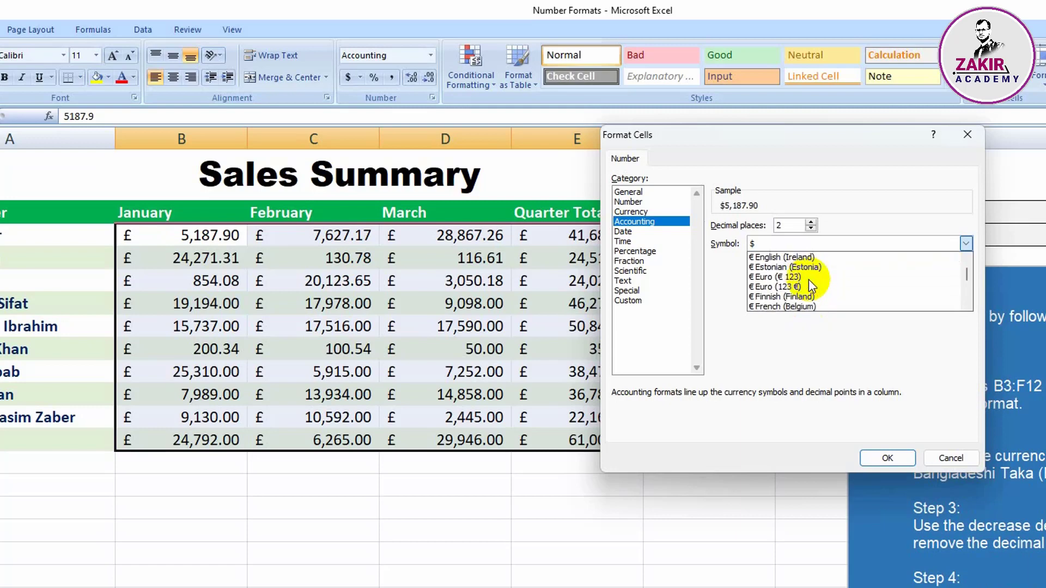
{"action": "scroll", "coordinate": [812, 286], "scroll_direction": "down", "scroll_amount": 7}
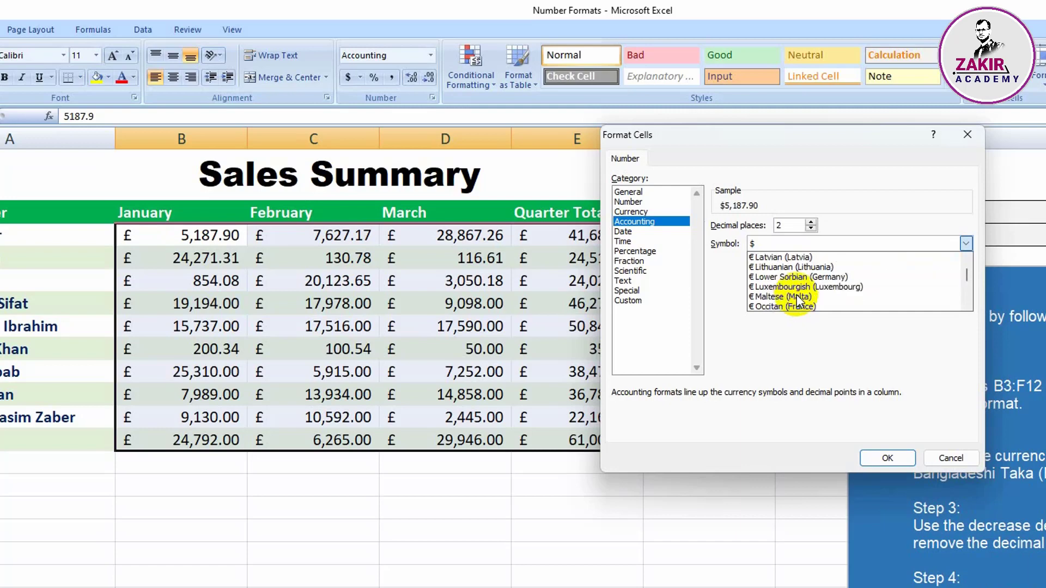
{"action": "scroll", "coordinate": [797, 297], "scroll_direction": "down", "scroll_amount": 10}
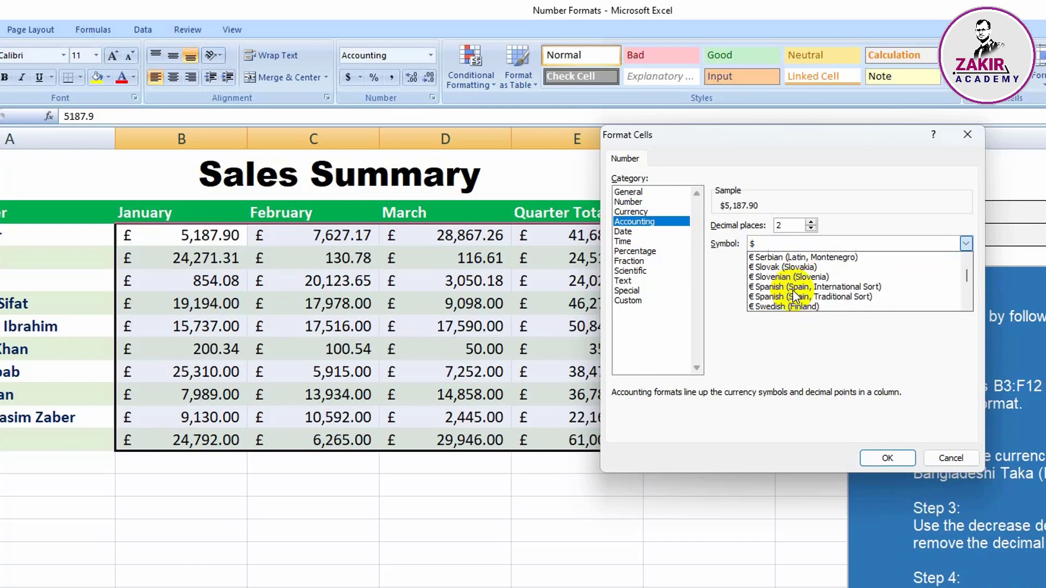
{"action": "scroll", "coordinate": [797, 296], "scroll_direction": "down", "scroll_amount": 10}
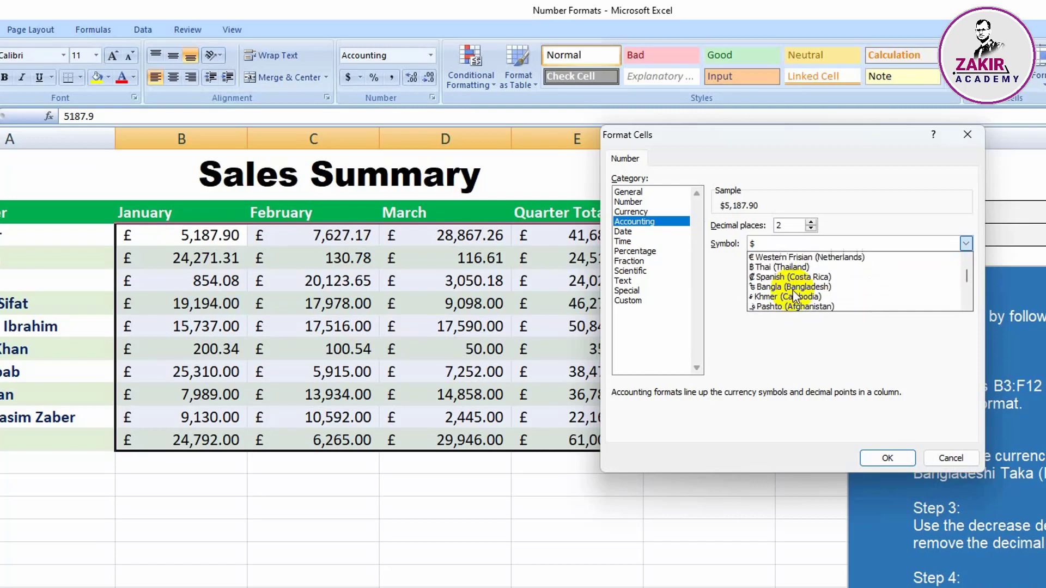
{"action": "scroll", "coordinate": [795, 296], "scroll_direction": "down", "scroll_amount": 1}
{"action": "scroll", "coordinate": [795, 296], "scroll_direction": "up", "scroll_amount": 1}
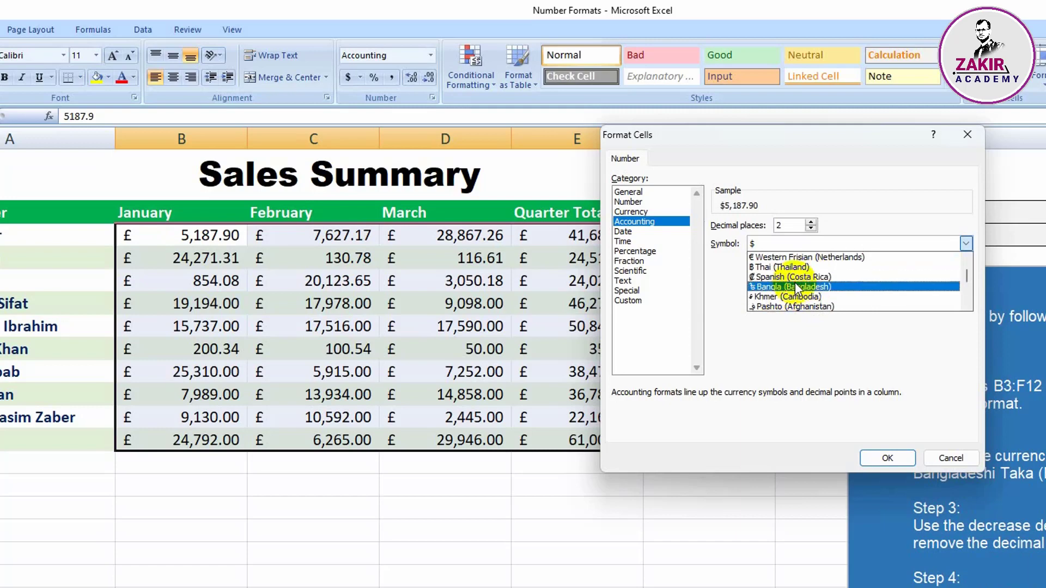
{"action": "left_click", "coordinate": [793, 288]}
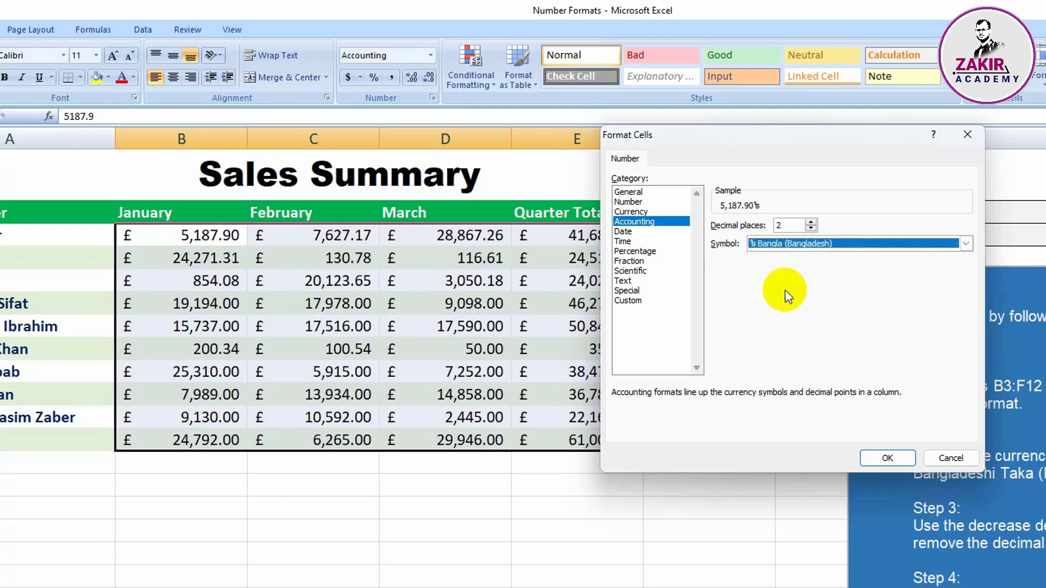
{"action": "left_click", "coordinate": [879, 457]}
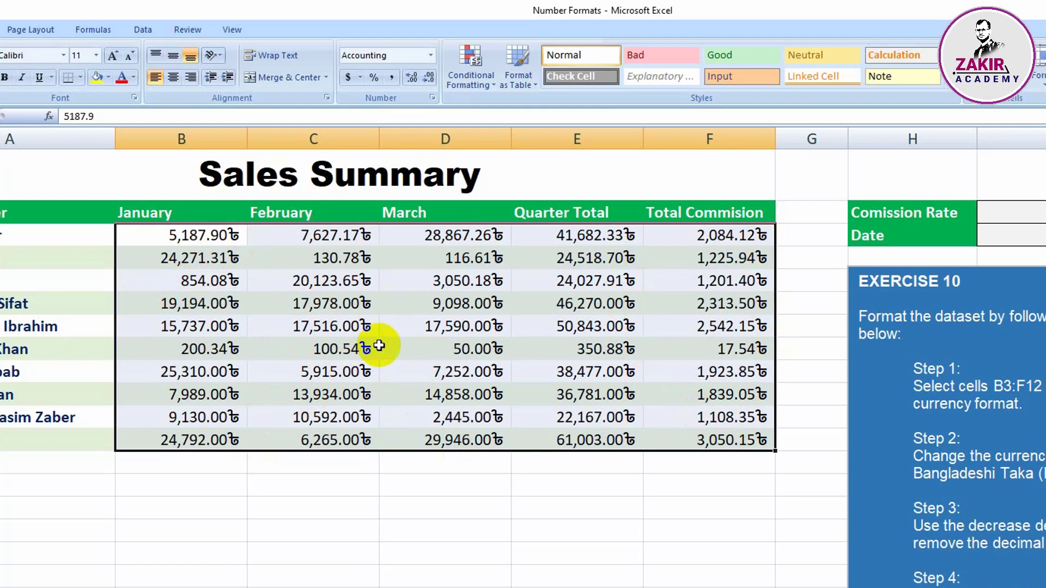
Apply the default $ accounting format to the selected sales figures in place of the Taka symbol
{"action": "left_click", "coordinate": [360, 77]}
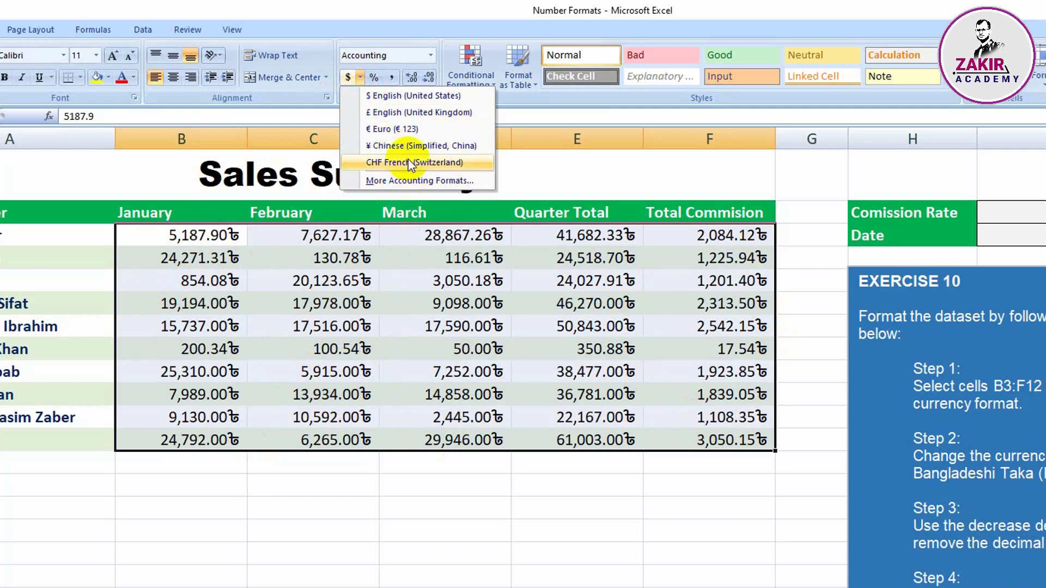
{"action": "left_click", "coordinate": [349, 78]}
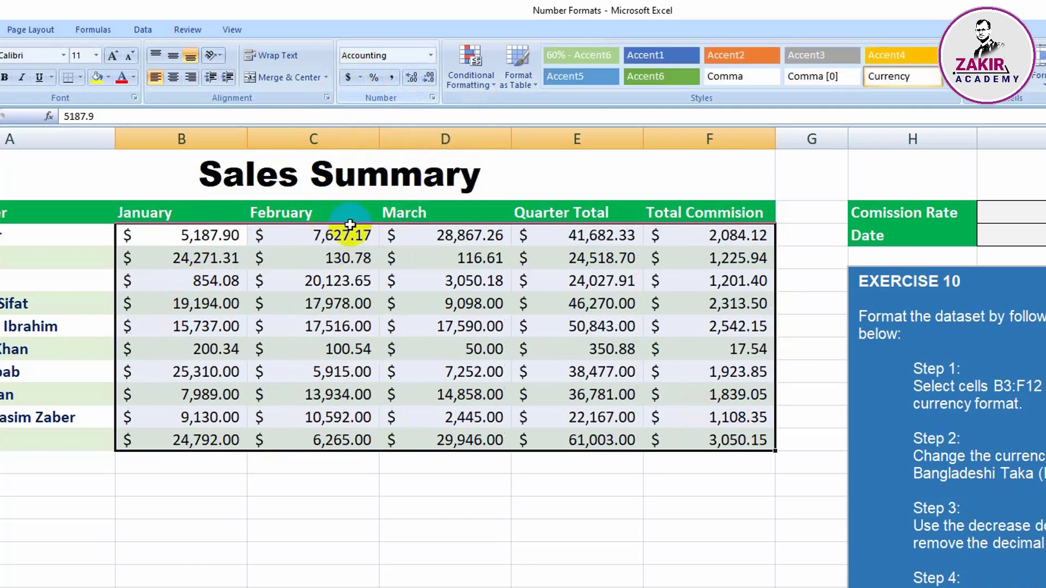
{"action": "left_click", "coordinate": [358, 466]}
Reset the sales figures in B3:F12 to the General number format and center them in their cells
{"action": "left_click_drag", "start_coordinate": [153, 235], "coordinate": [730, 433]}
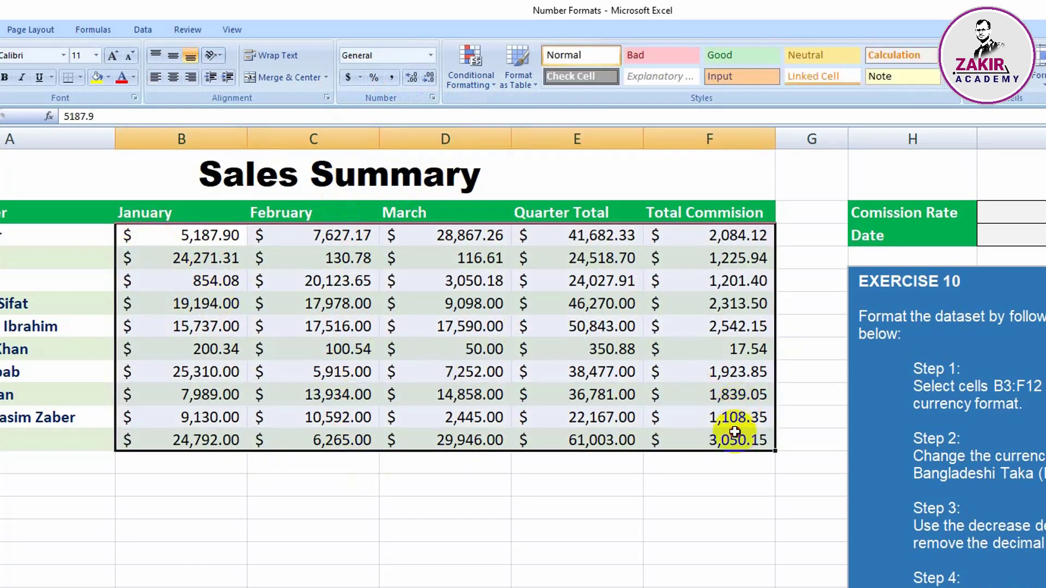
{"action": "left_click", "coordinate": [431, 55]}
{"action": "left_click", "coordinate": [394, 79]}
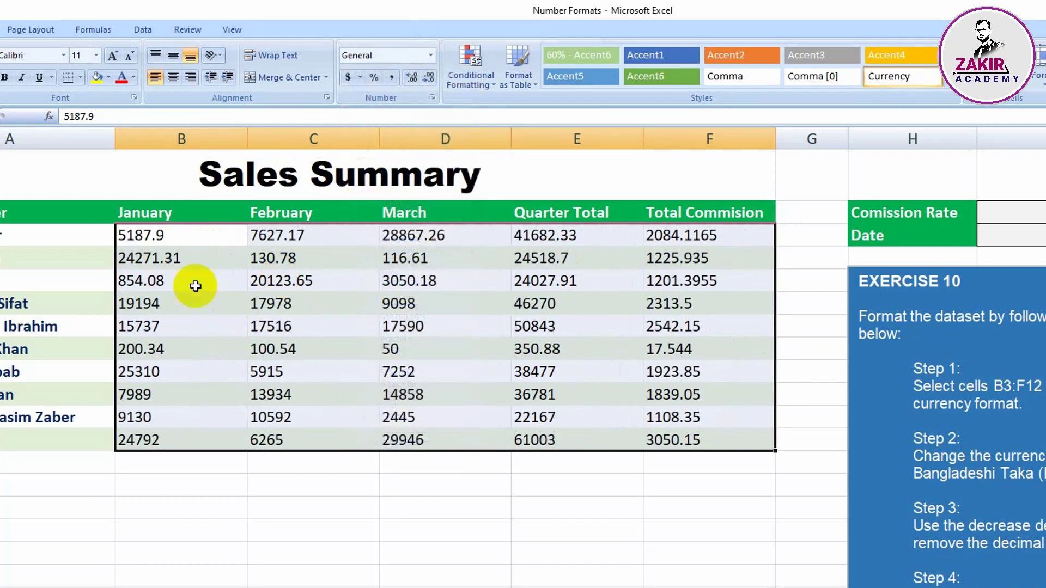
{"action": "left_click", "coordinate": [173, 77]}
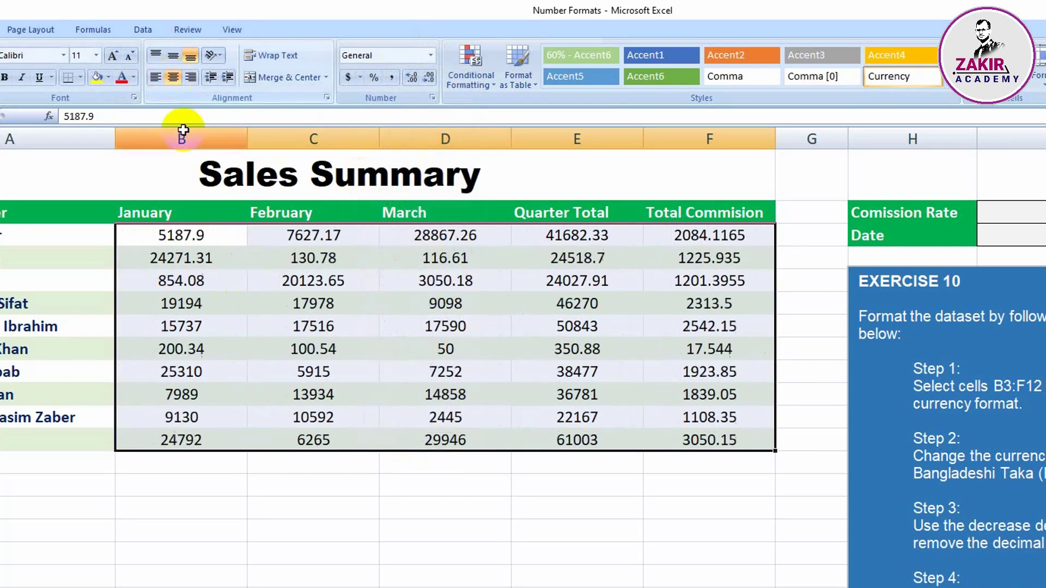
{"action": "left_click", "coordinate": [470, 569]}
Try the Percent style on cells B3:F13 and return them to the General format
{"action": "left_click_drag", "start_coordinate": [184, 231], "coordinate": [727, 462]}
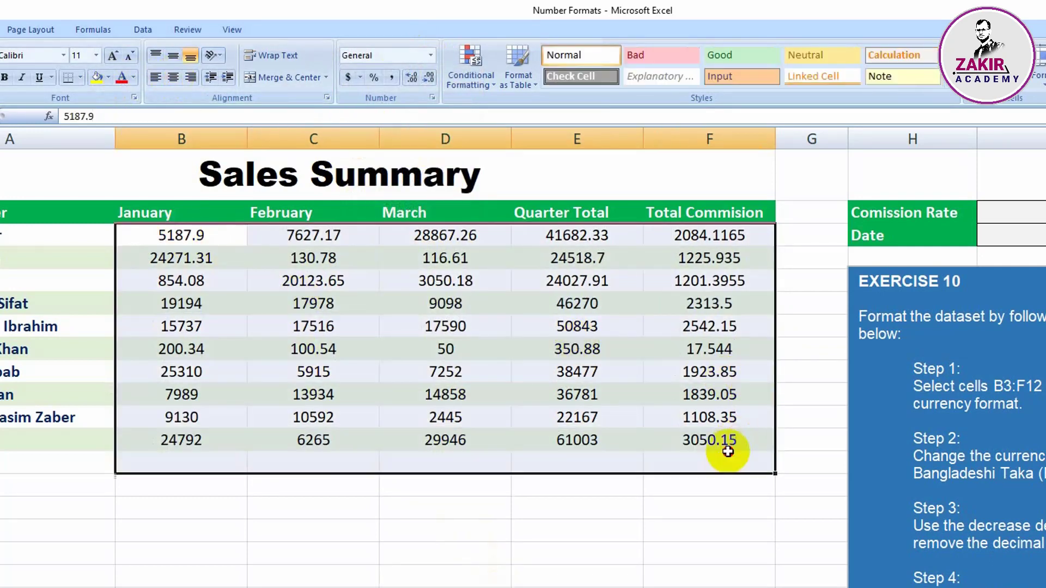
{"action": "left_click", "coordinate": [373, 76]}
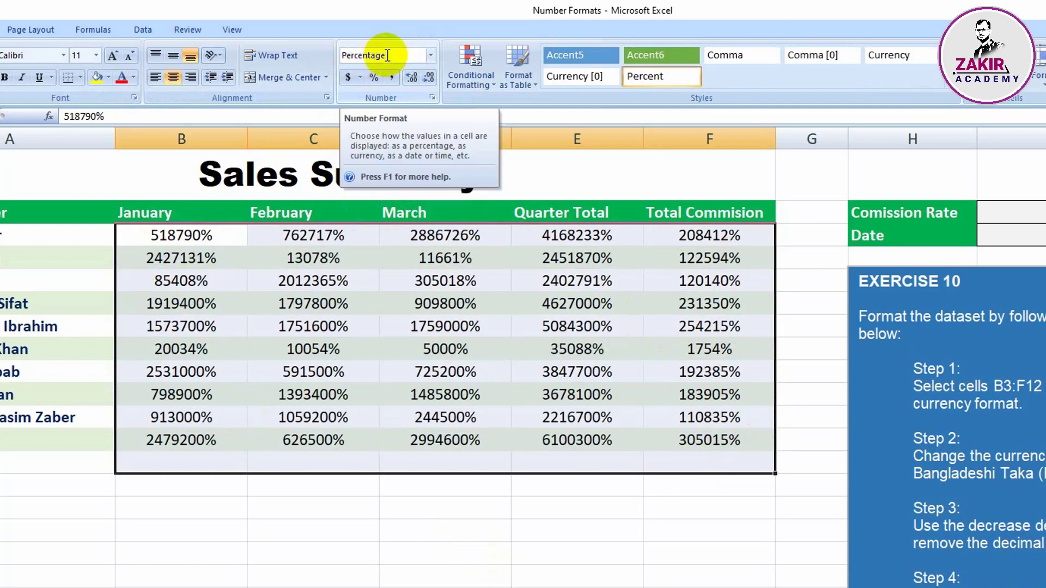
{"action": "left_click", "coordinate": [431, 55]}
{"action": "left_click", "coordinate": [431, 82]}
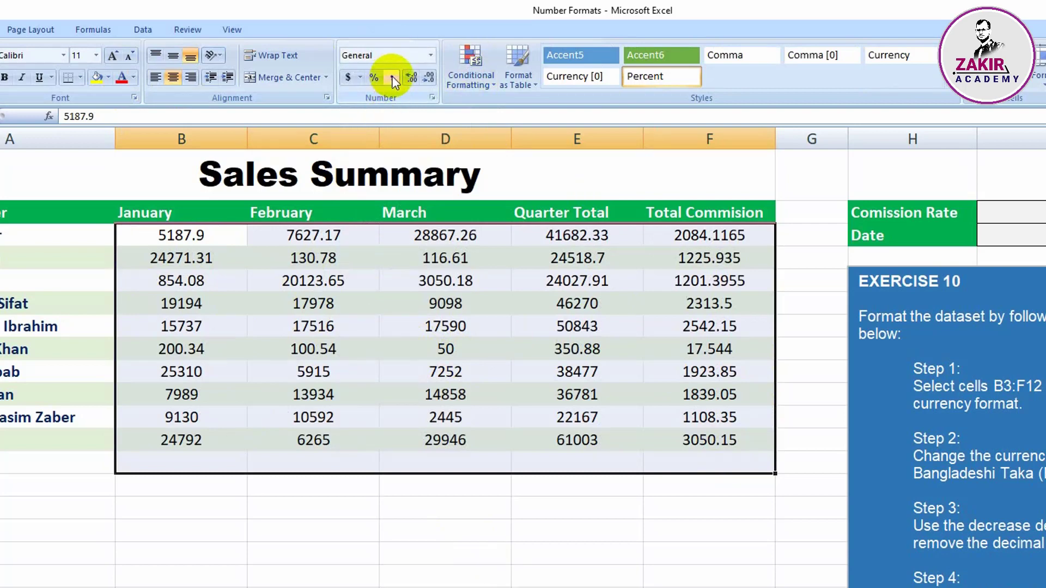
Try the Comma style on the selected sales cells and set them back to General
{"action": "left_click", "coordinate": [393, 78]}
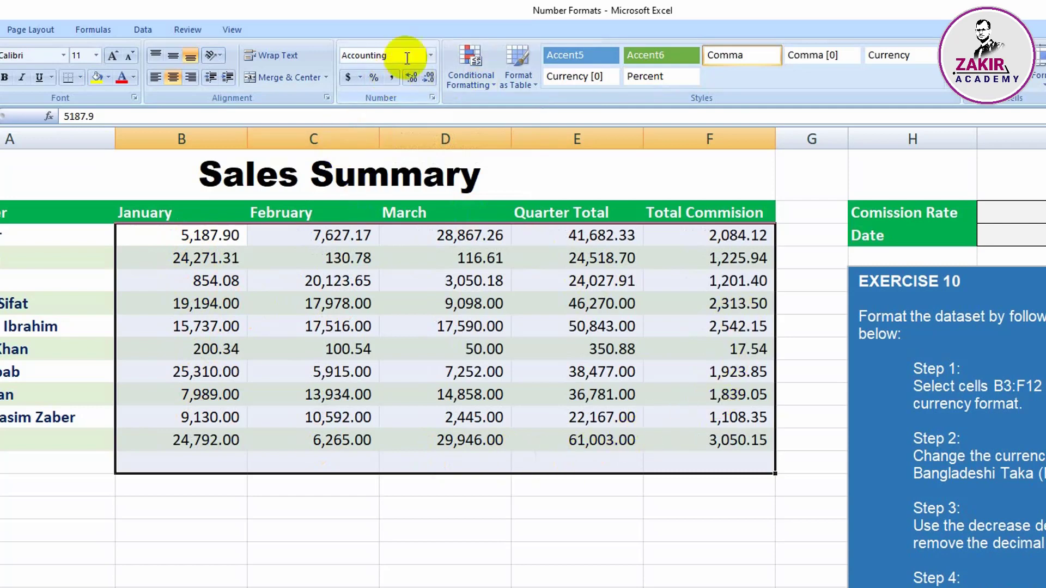
{"action": "left_click", "coordinate": [430, 55]}
{"action": "left_click", "coordinate": [403, 85]}
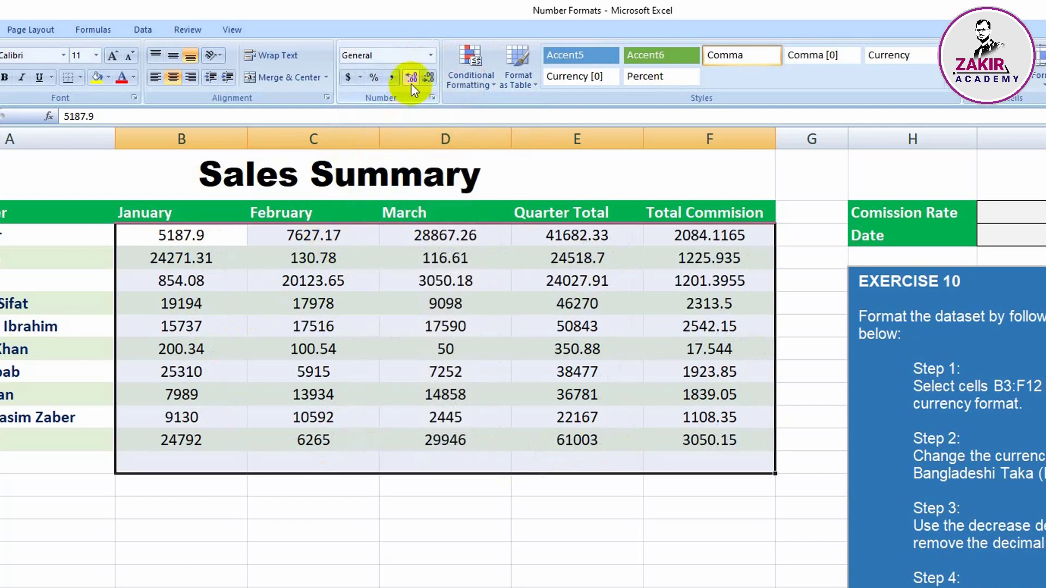
Vary the decimal places of the selected sales figures between none and three, finishing with no decimals, and deselect the range
{"action": "left_click", "coordinate": [427, 77]}
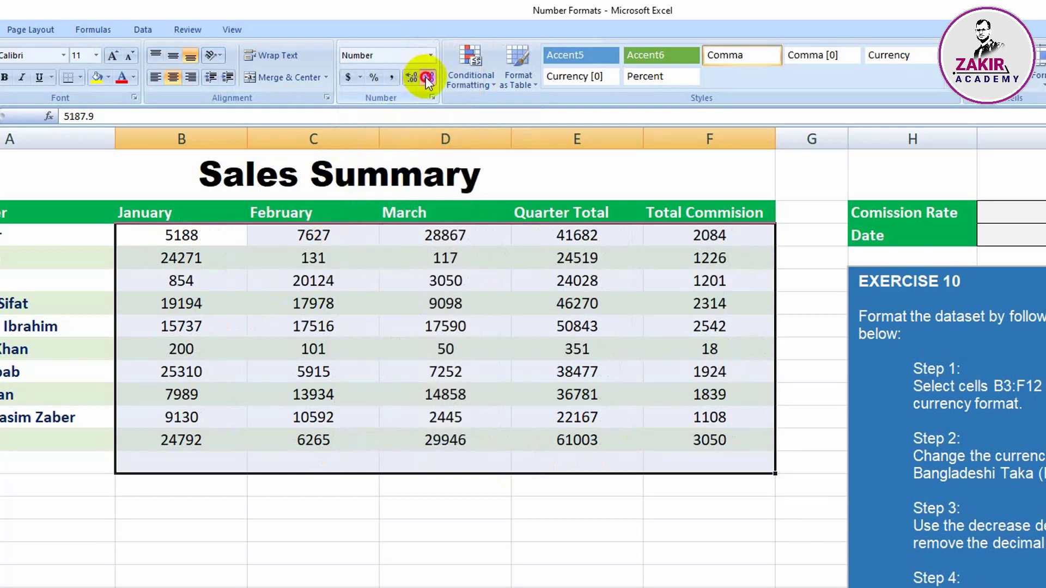
{"action": "left_click", "coordinate": [410, 80]}
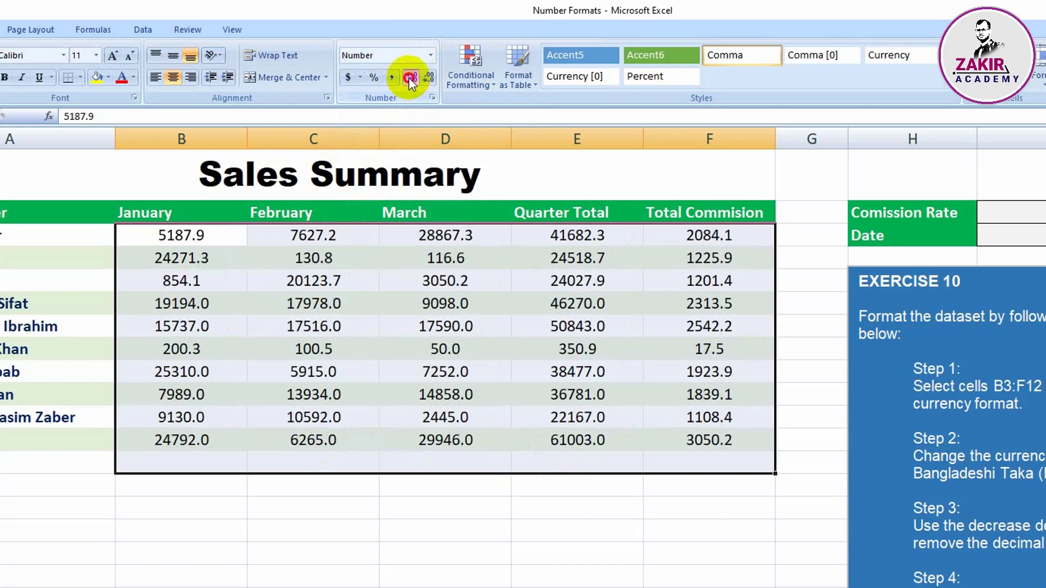
{"action": "left_click", "coordinate": [409, 79]}
{"action": "left_click", "coordinate": [408, 78]}
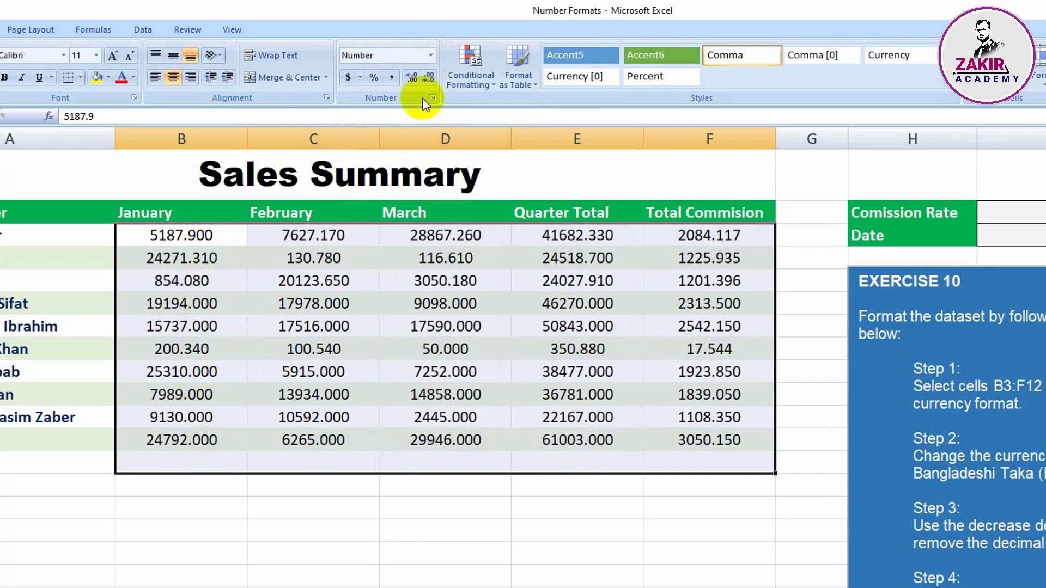
{"action": "left_click", "coordinate": [426, 78]}
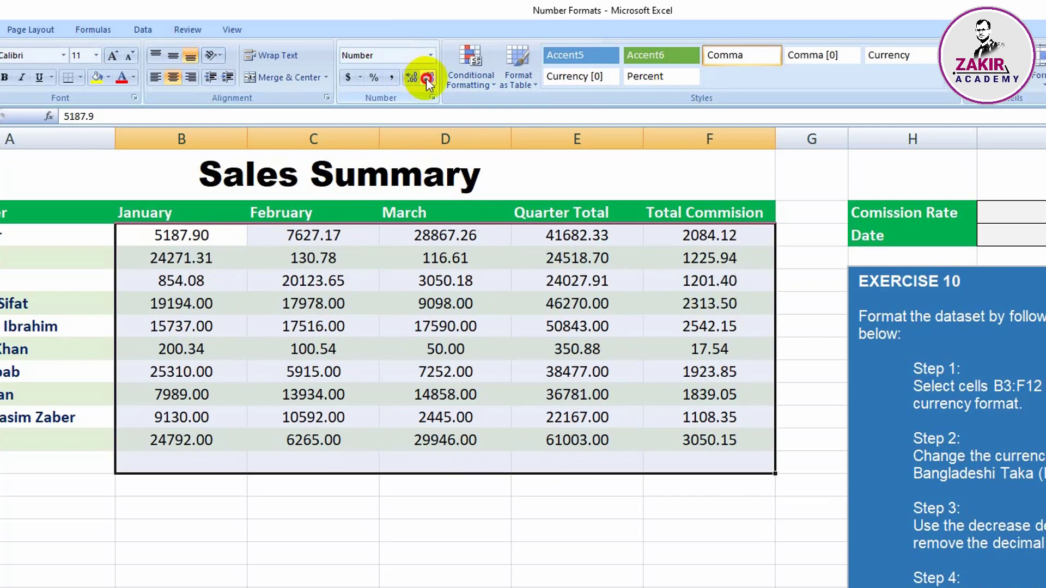
{"action": "left_click", "coordinate": [426, 77]}
{"action": "left_click", "coordinate": [409, 77]}
{"action": "left_click", "coordinate": [409, 77]}
{"action": "left_click", "coordinate": [427, 77]}
{"action": "left_click", "coordinate": [427, 77]}
{"action": "left_click", "coordinate": [427, 77]}
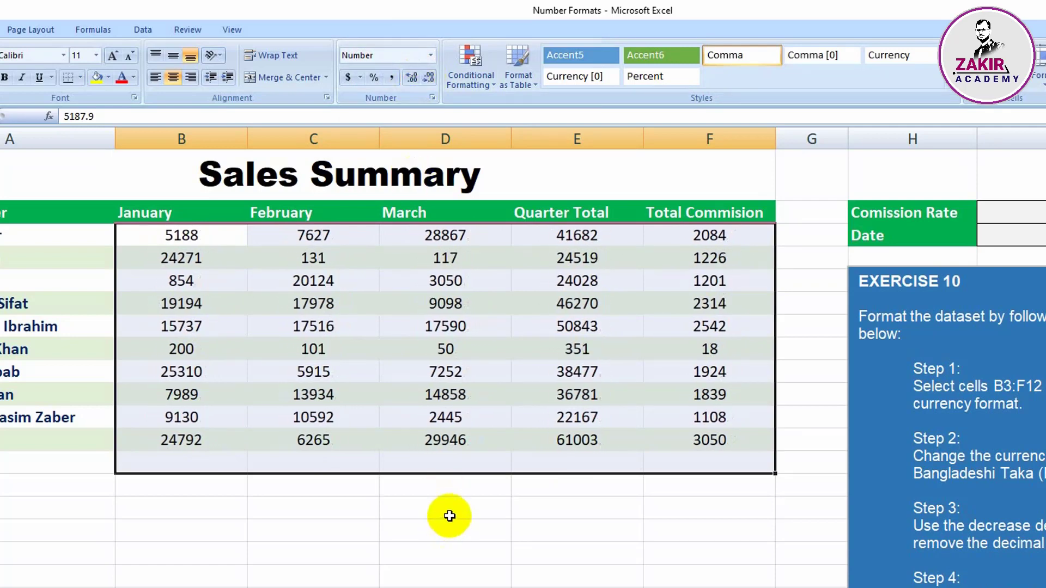
{"action": "left_click", "coordinate": [493, 548]}
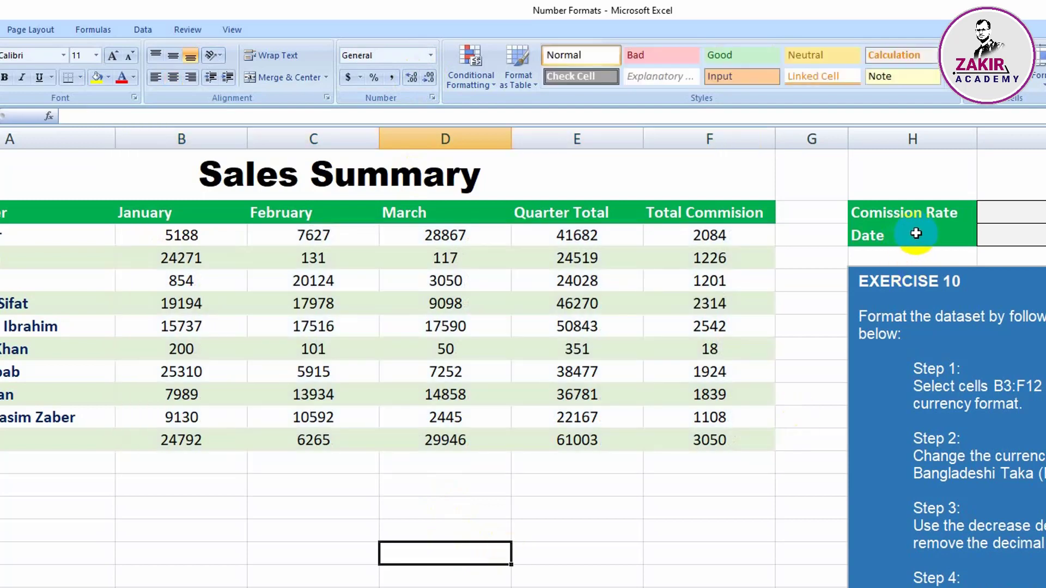
Enter 10% as the Comission Rate in cell I2
{"action": "left_click", "coordinate": [1016, 211]}
{"action": "type", "text": "10"}
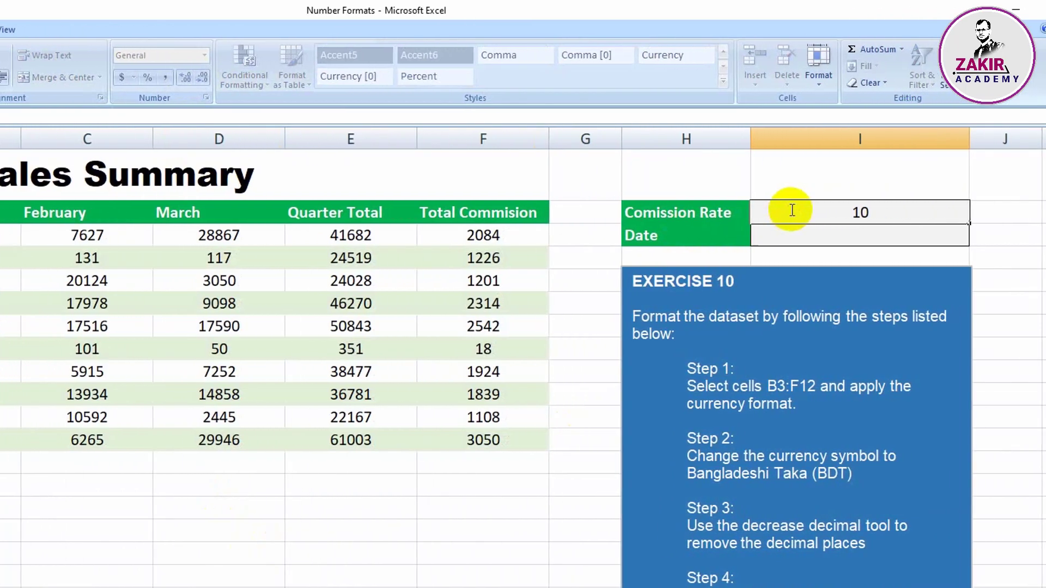
{"action": "type", "text": "%"}
{"action": "left_click", "coordinate": [969, 211]}
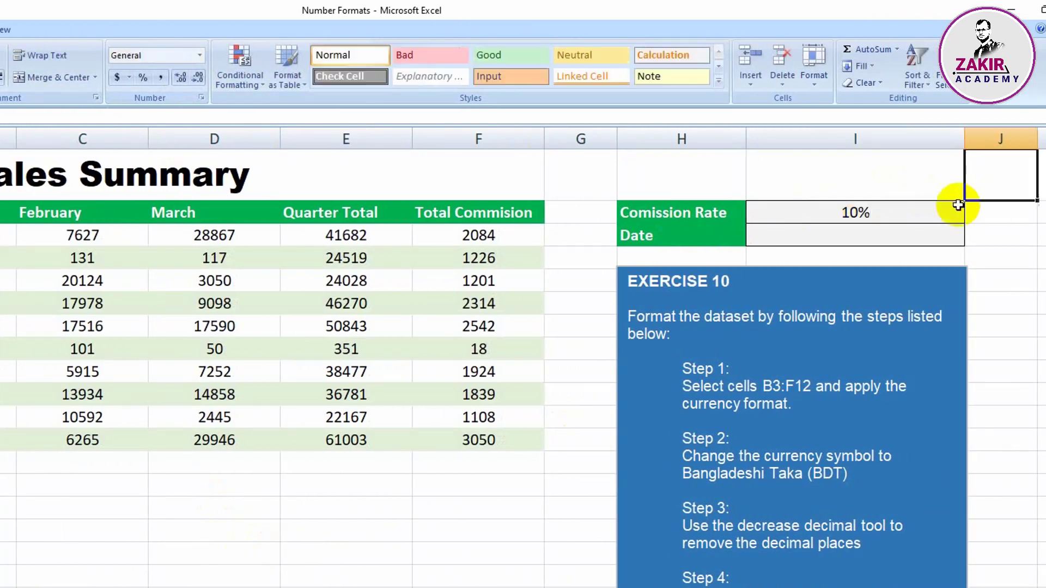
Switch the Comission Rate in cell I2 to the General format and back to the Percentage format
{"action": "left_click", "coordinate": [860, 213]}
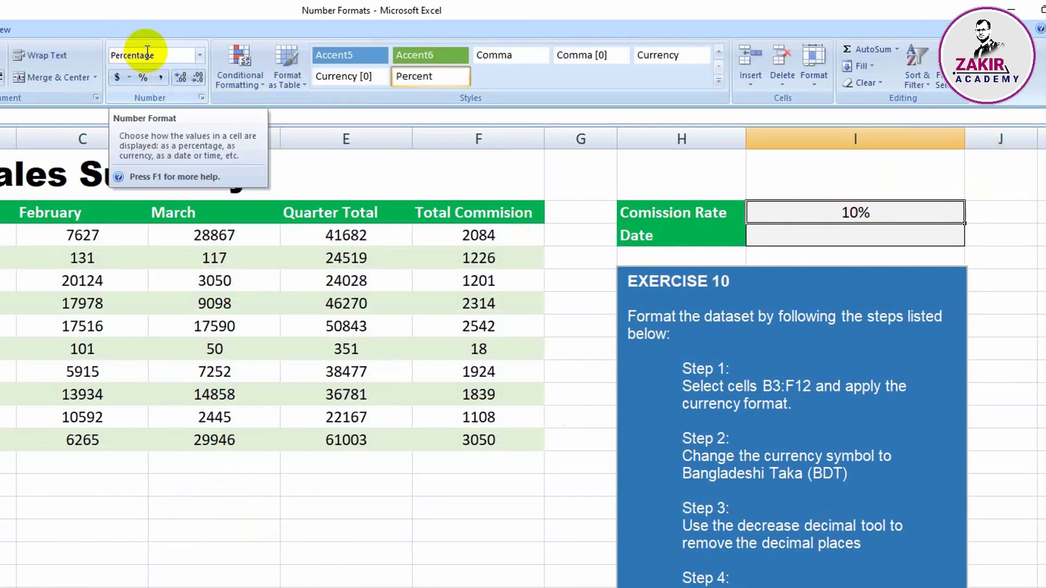
{"action": "left_click", "coordinate": [200, 55]}
{"action": "left_click", "coordinate": [187, 82]}
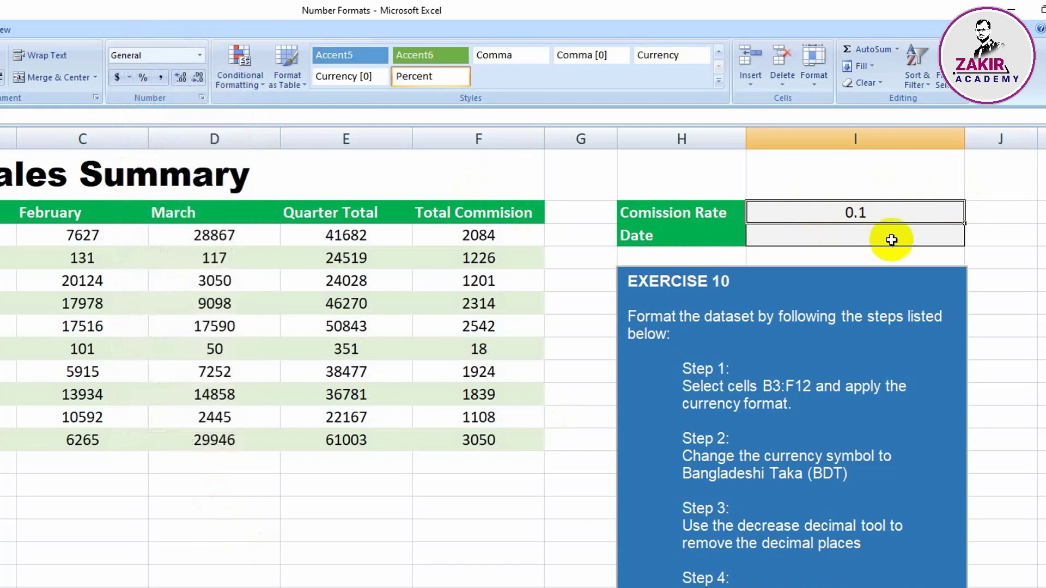
{"action": "left_click", "coordinate": [199, 56]}
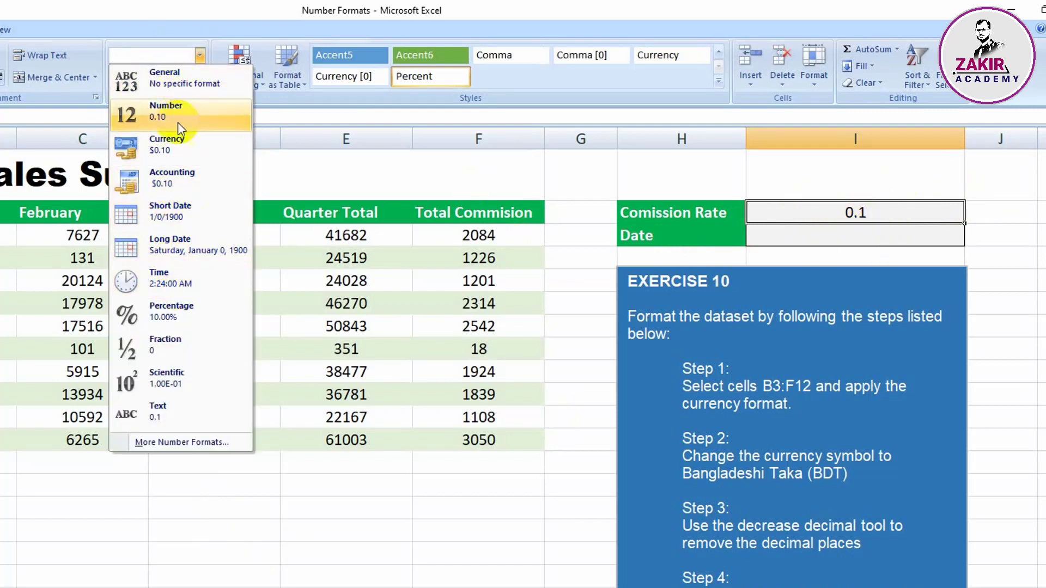
{"action": "left_click", "coordinate": [183, 308]}
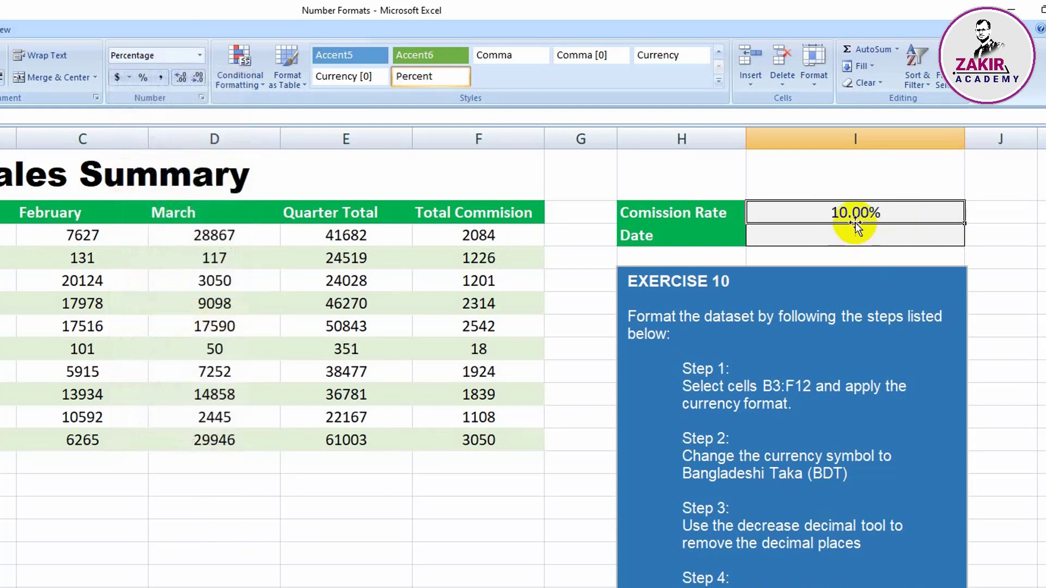
Enter 10/05/24 in the Date cell I3 and check which number format the cell uses
{"action": "left_click", "coordinate": [840, 235]}
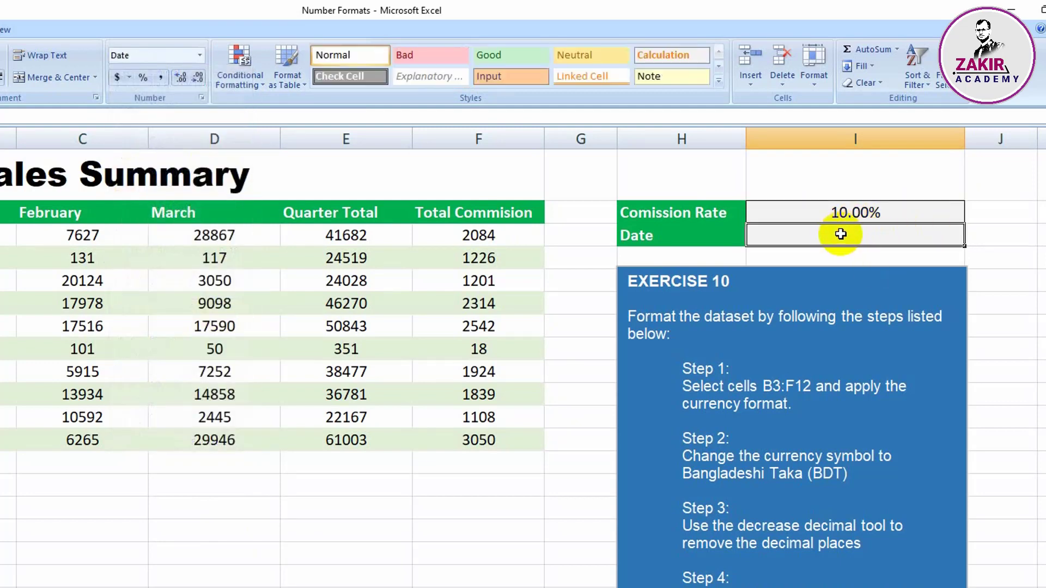
{"action": "type", "text": "10/"}
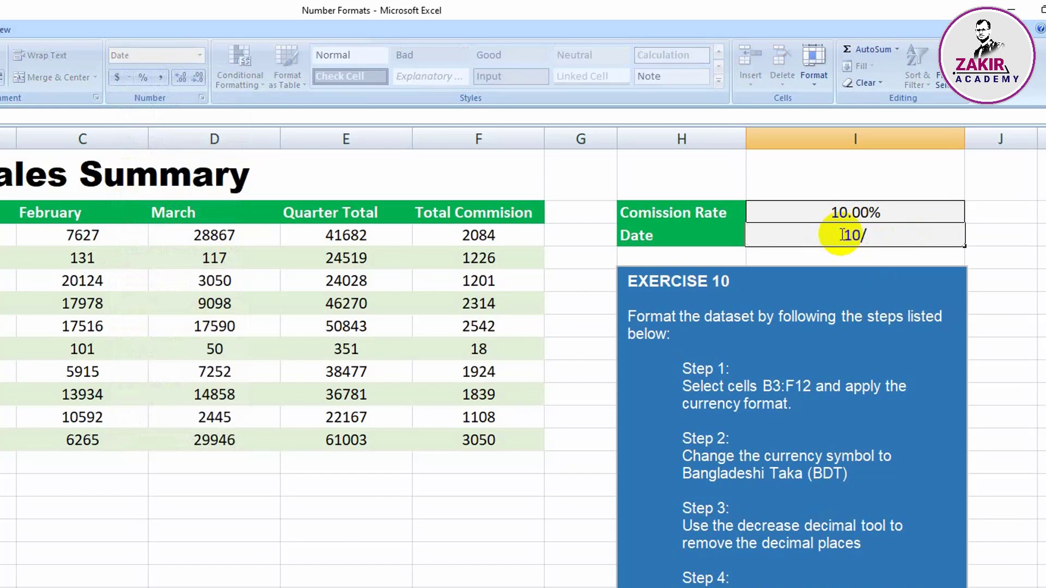
{"action": "type", "text": "05/24"}
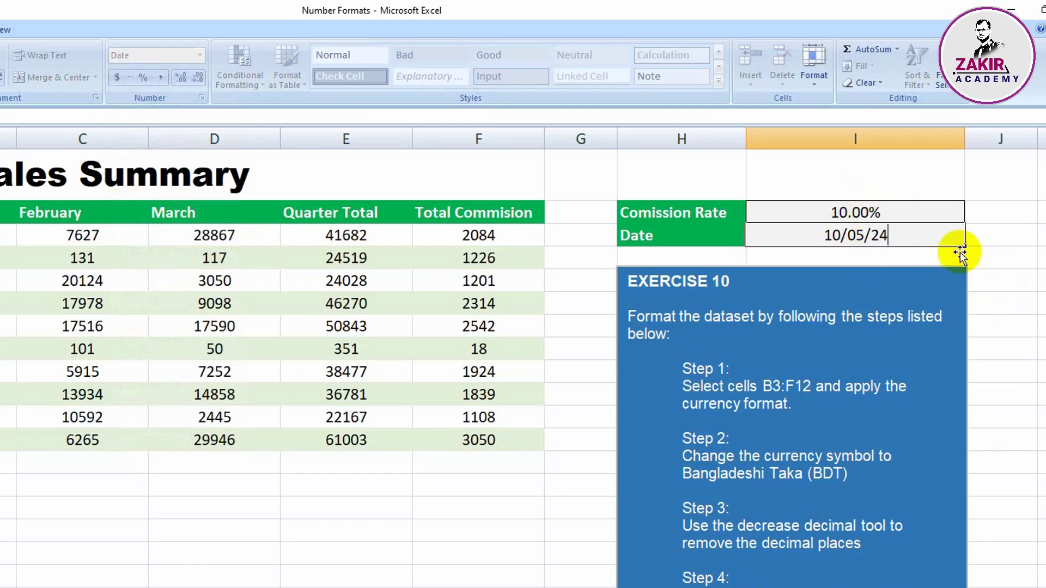
{"action": "left_click", "coordinate": [995, 254]}
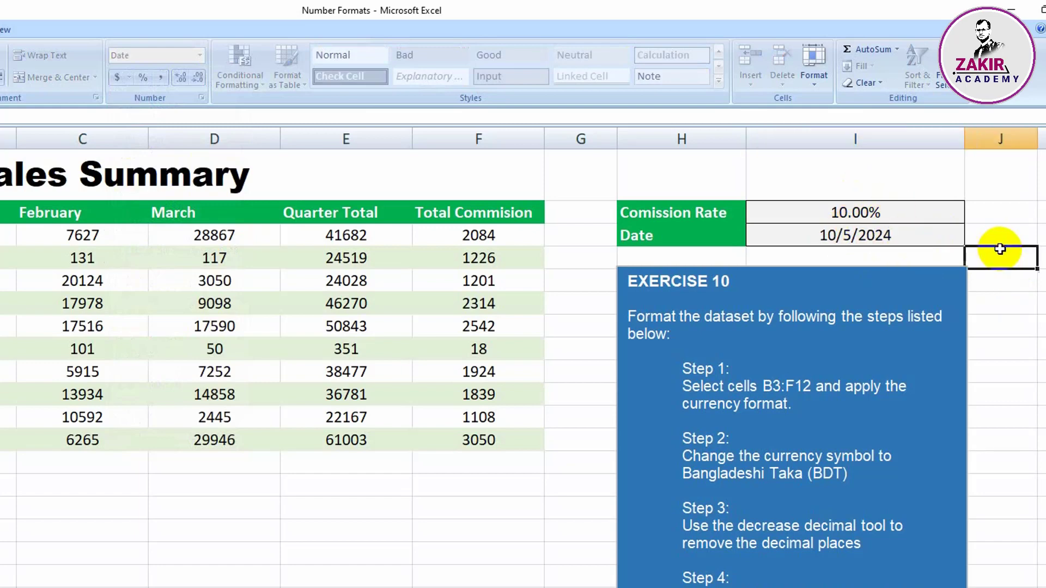
{"action": "left_click", "coordinate": [885, 237]}
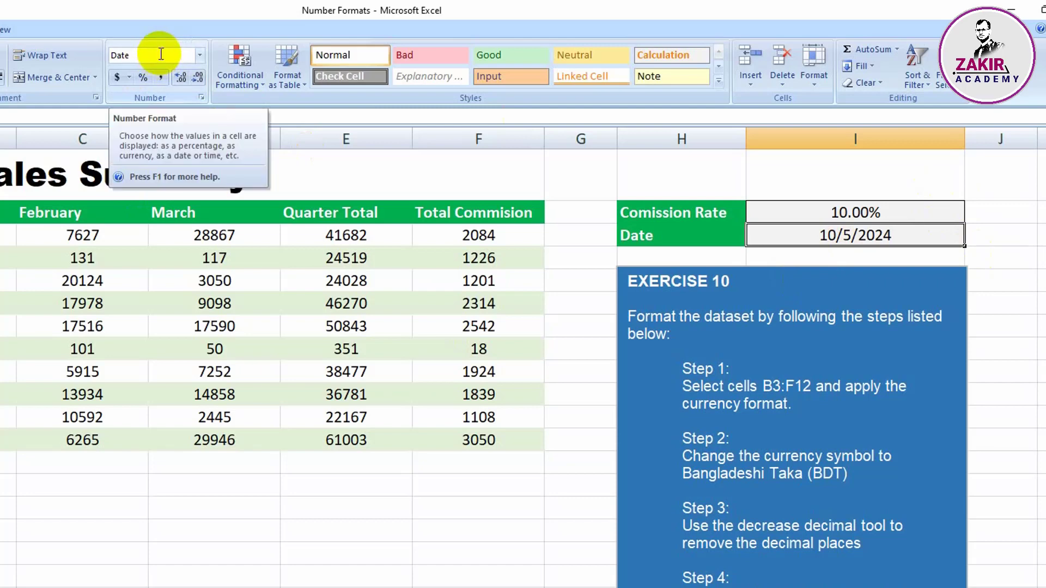
{"action": "left_click", "coordinate": [1028, 257]}
Clear the date from cell I3 and enter the plain number 15452 in its place
{"action": "left_click", "coordinate": [873, 236]}
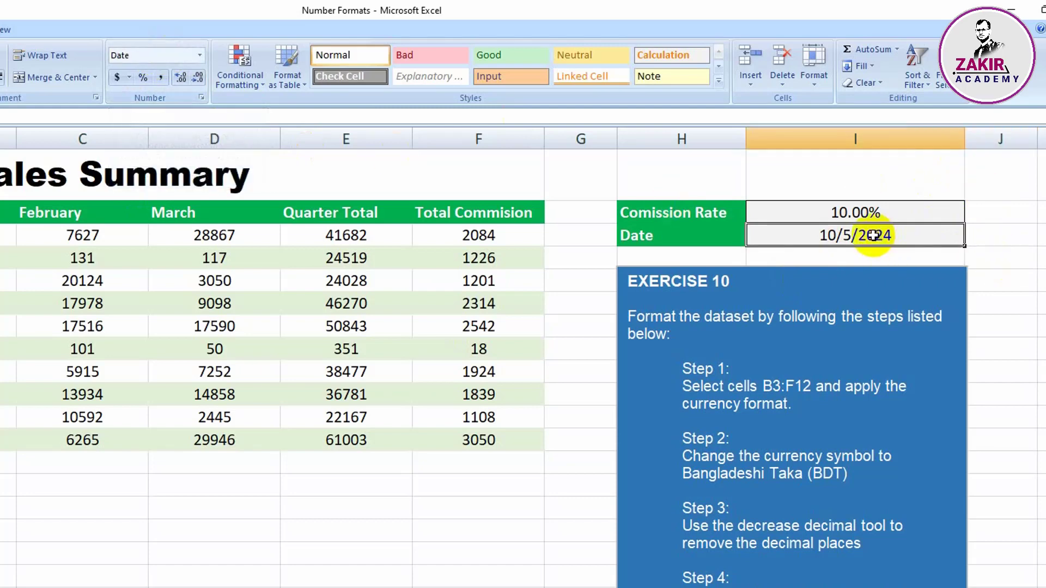
{"action": "key", "text": "Delete"}
{"action": "type", "text": "15452"}
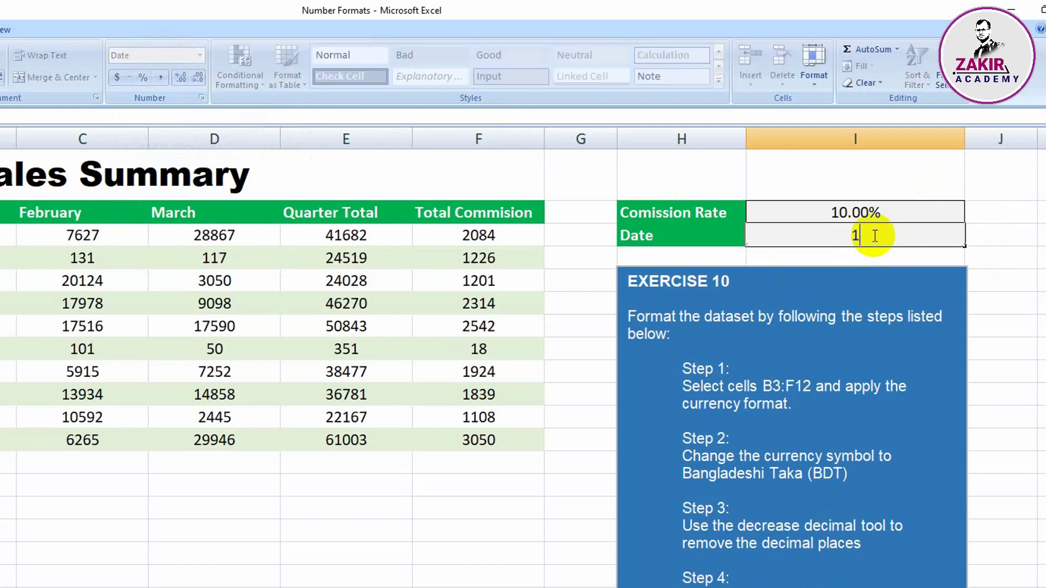
{"action": "left_click", "coordinate": [1029, 257]}
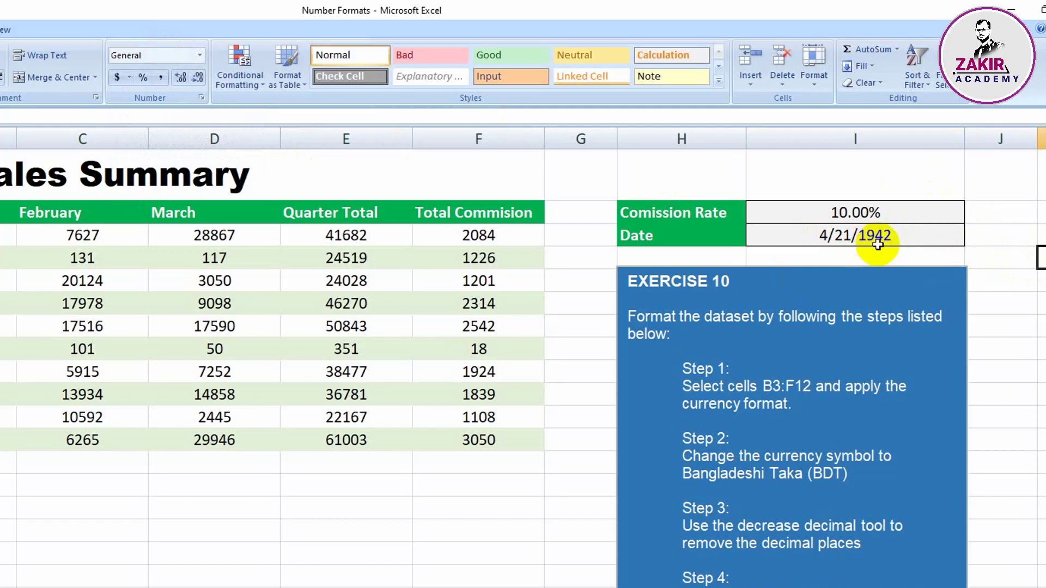
Set the number format of the Date cell I3 to General and deselect the cell
{"action": "left_click", "coordinate": [851, 244]}
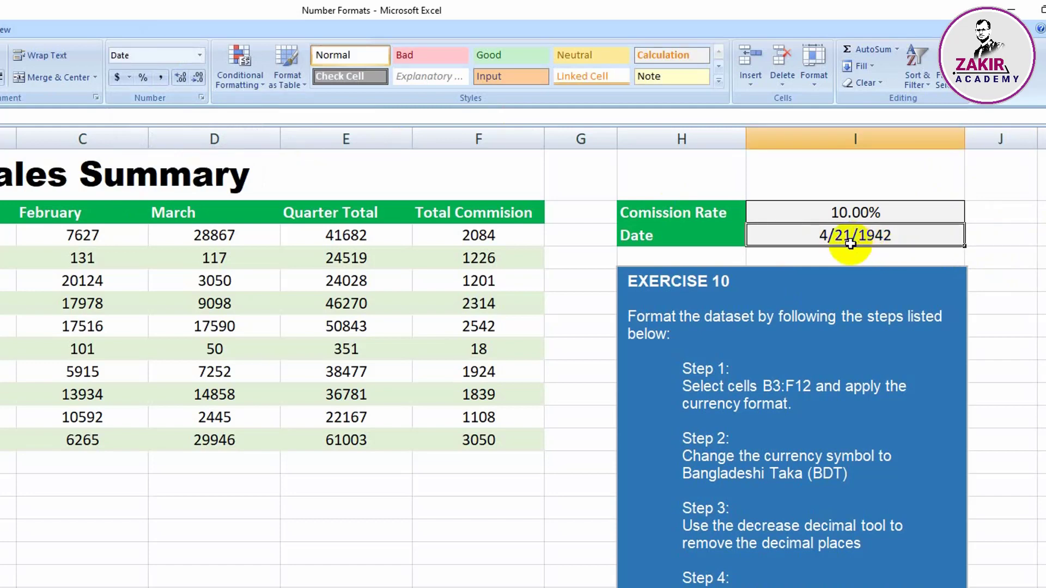
{"action": "left_click", "coordinate": [205, 56]}
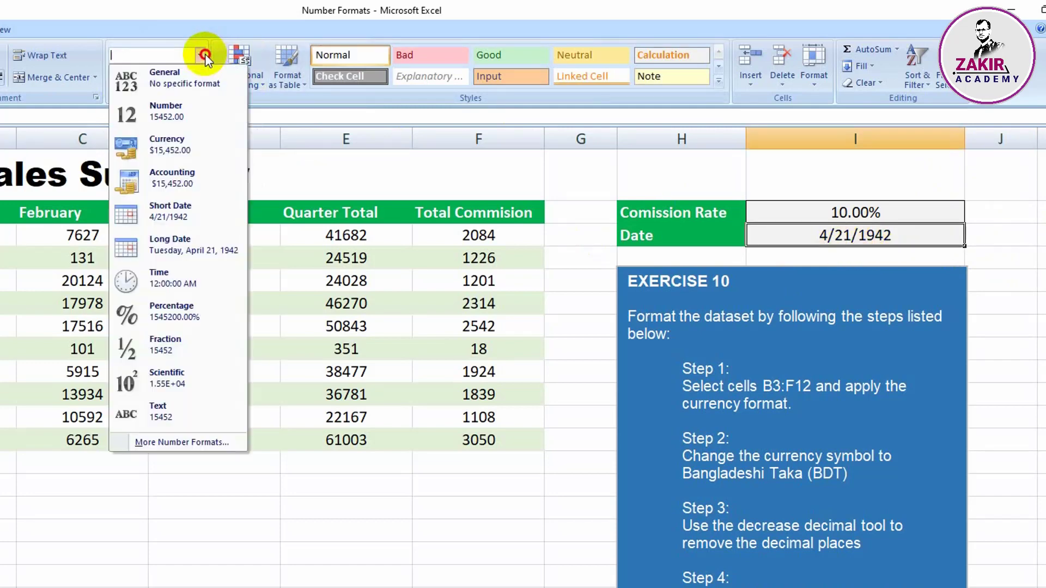
{"action": "left_click", "coordinate": [185, 76]}
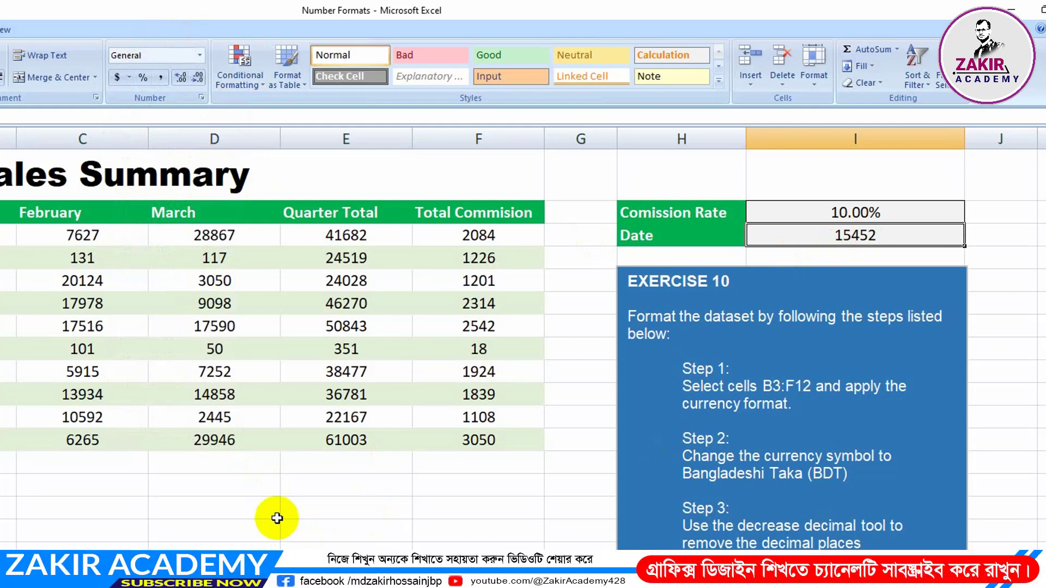
{"action": "left_click", "coordinate": [231, 491]}
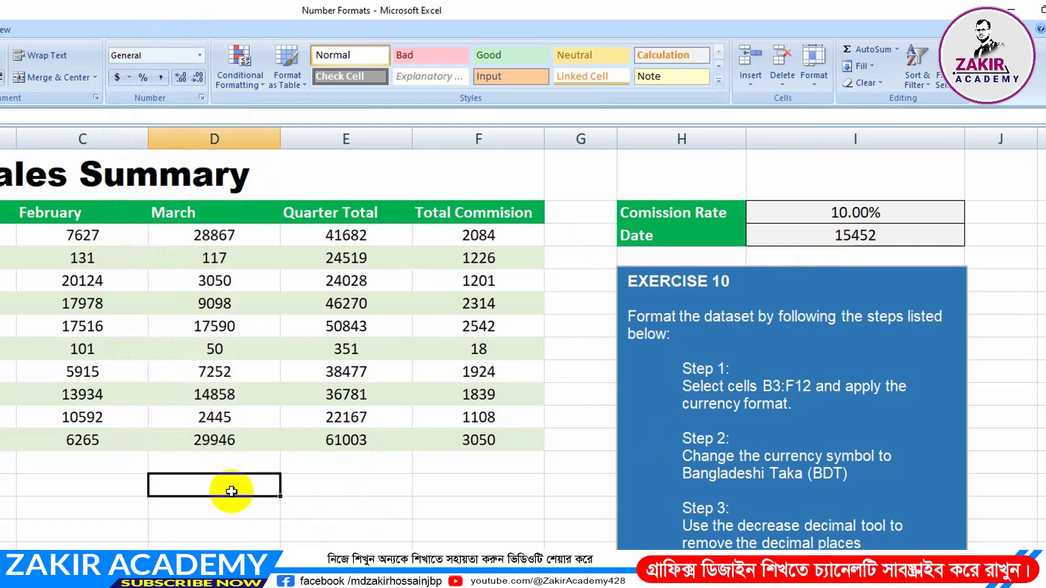